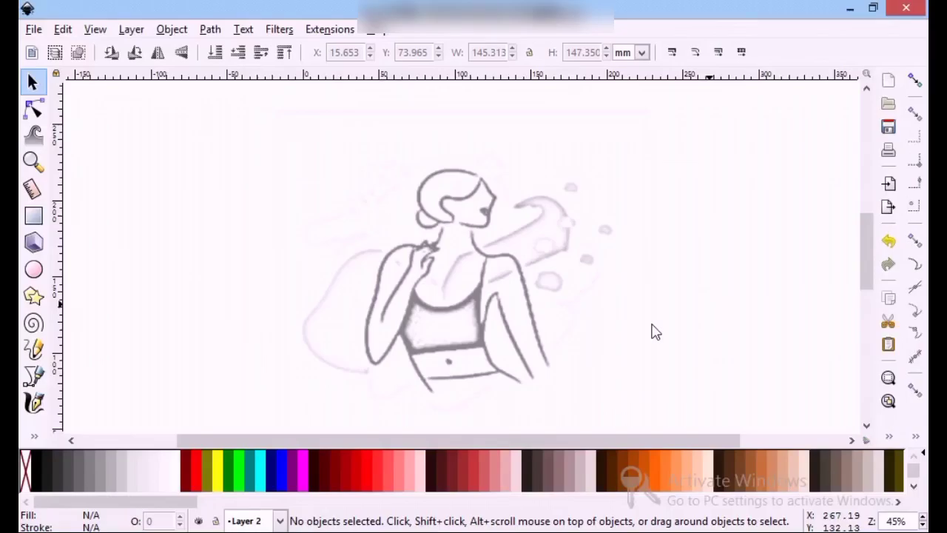
Trace the hair outline over the sketch with the Bezier tool and close the path.
left_click(34, 376)
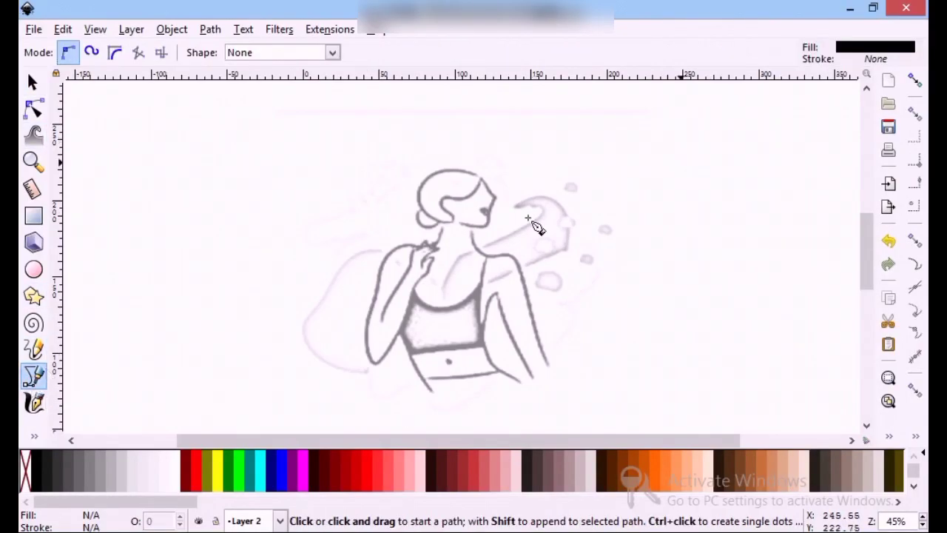
scroll(468, 222, "up", 2, "ctrl")
scroll(467, 222, "up", 1, "ctrl")
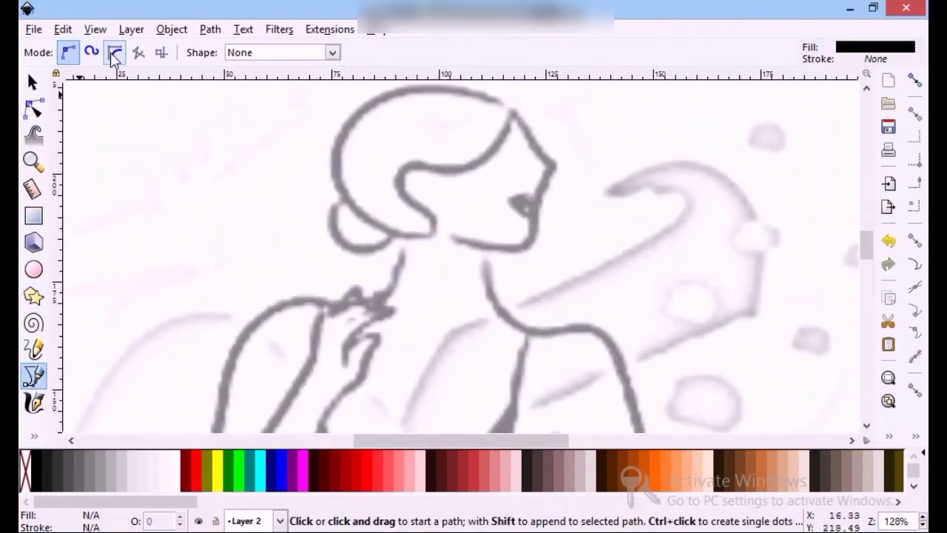
scroll(415, 184, "up", 1)
left_click(504, 146)
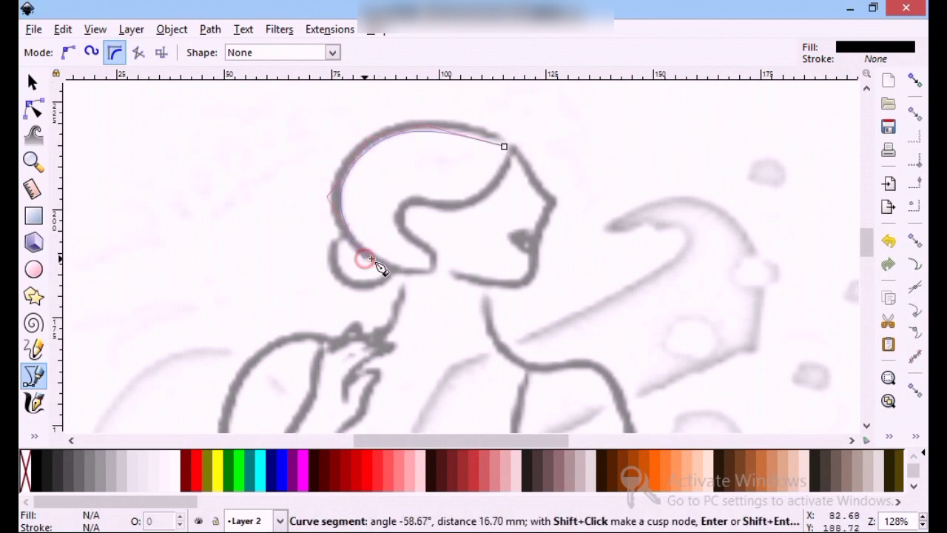
left_click(434, 271)
left_click(412, 239)
left_click(400, 229)
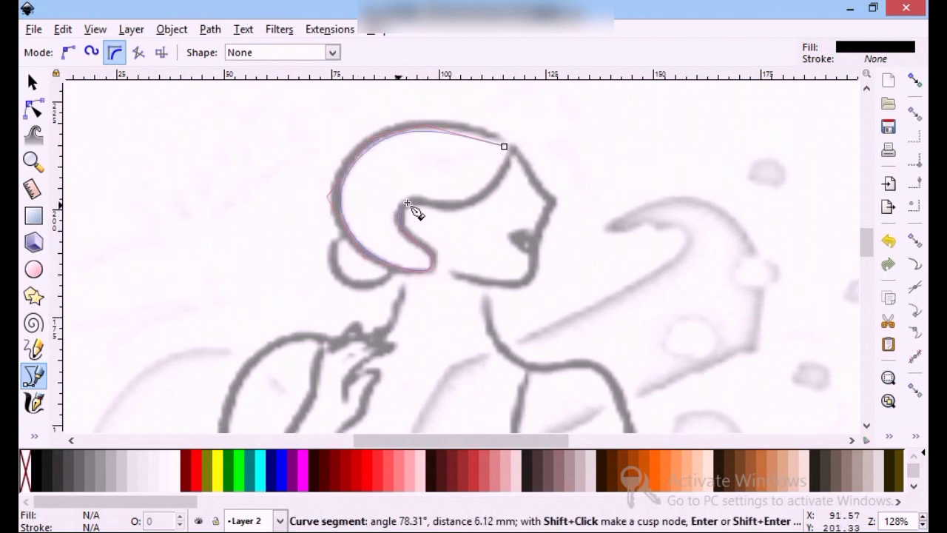
left_click(450, 205)
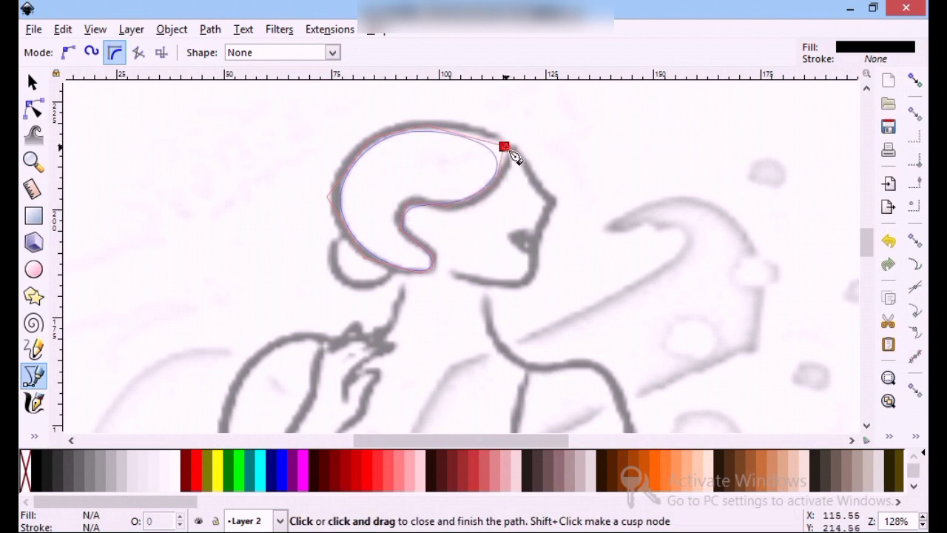
left_click(505, 148)
Give the hair path no fill and a flat black 1 mm stroke.
key("shift+ctrl+f")
left_click(732, 64)
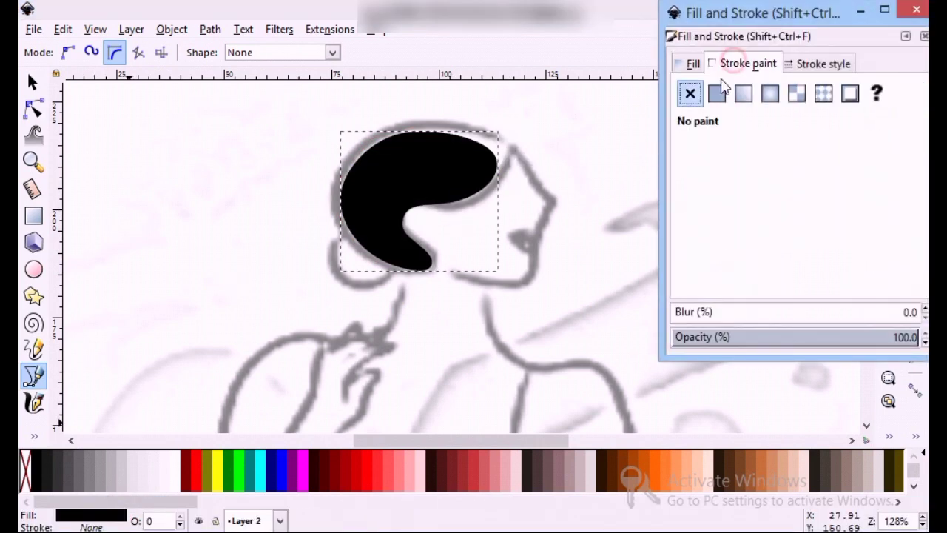
left_click(687, 63)
left_click(689, 93)
left_click(817, 64)
type("1")
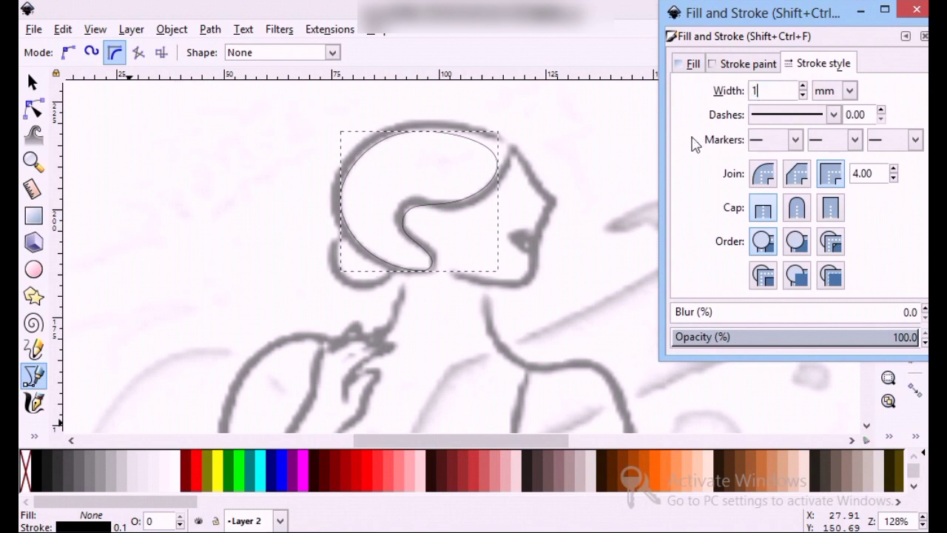
key("Return")
Move the hair path's top-right end node up and to the right, then deselect.
key("n")
left_click(500, 155)
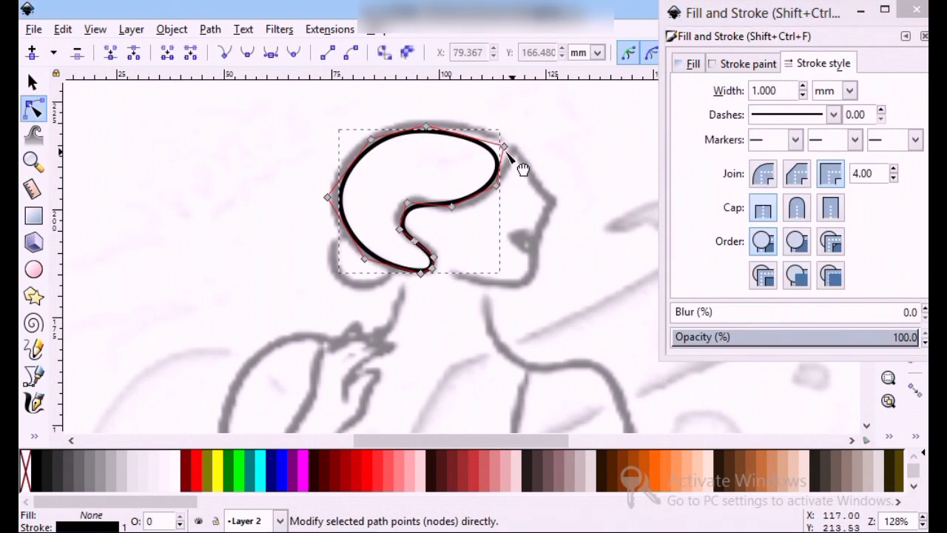
left_click_drag(518, 137, 531, 135)
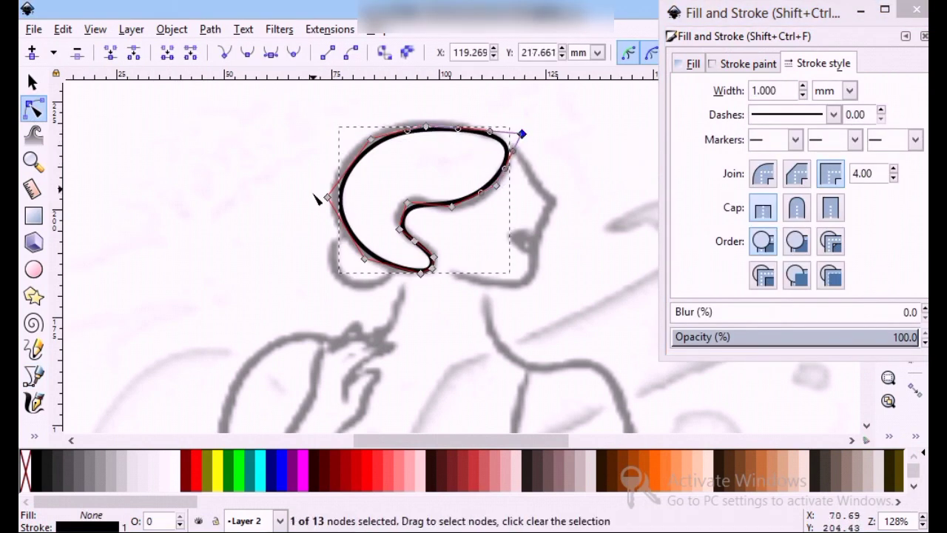
left_click(287, 141)
Trace the face profile from the hair's top-right end down to the jaw and close it.
left_click(34, 375)
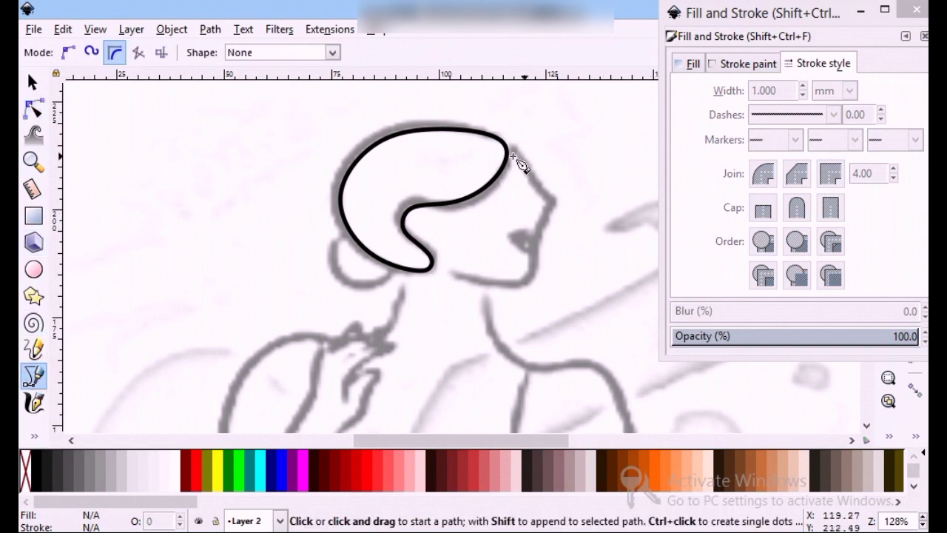
left_click(508, 150)
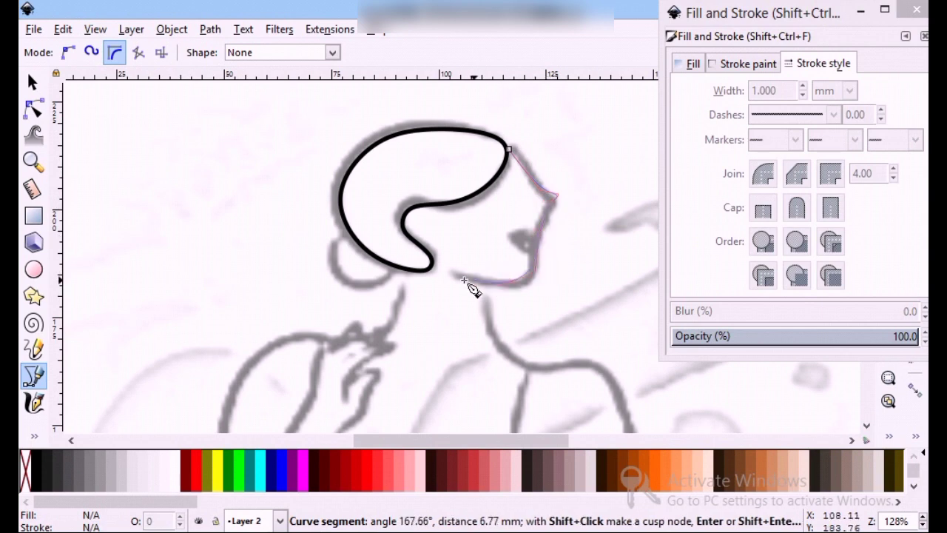
left_click(435, 271)
Set the face path to no fill with a 1 mm black stroke, then deselect.
left_click(741, 64)
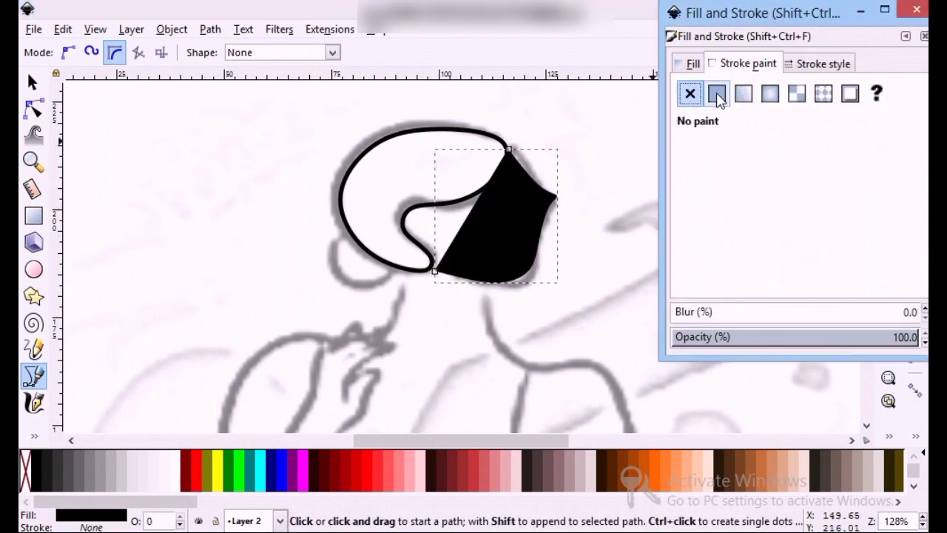
left_click(693, 65)
left_click(690, 93)
left_click(817, 63)
double_click(780, 90)
type("1")
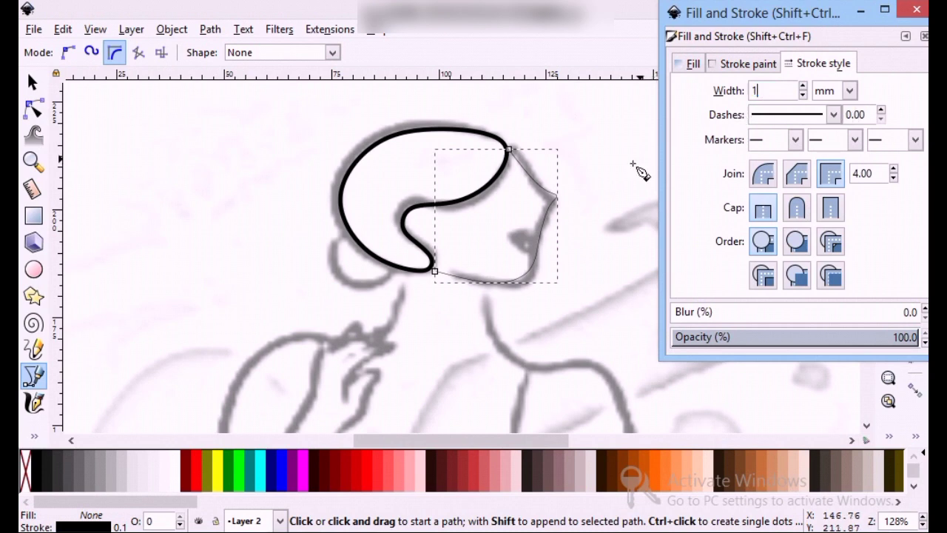
key("Return")
left_click(634, 161)
key("s")
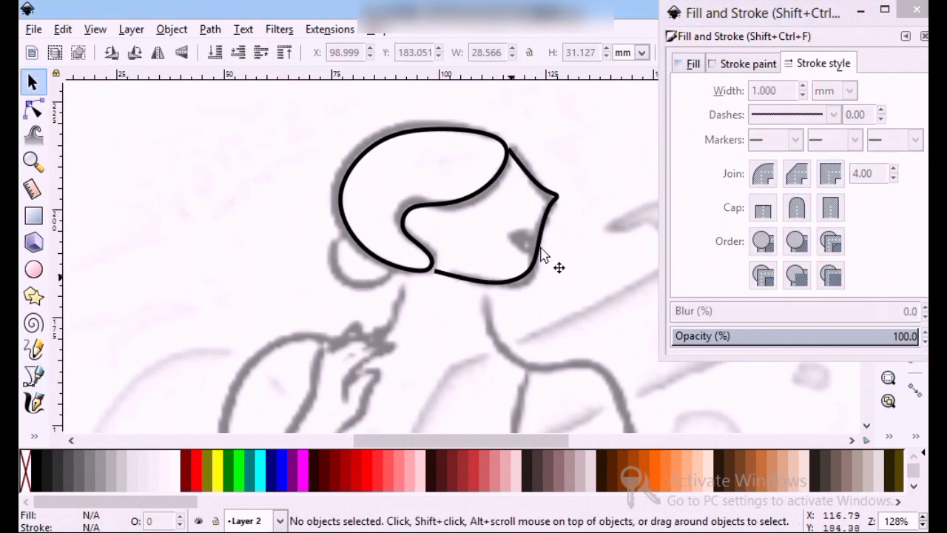
scroll(568, 271, "down", 1)
scroll(577, 238, "down", 2)
scroll(524, 205, "down", 1)
scroll(518, 176, "down", 1)
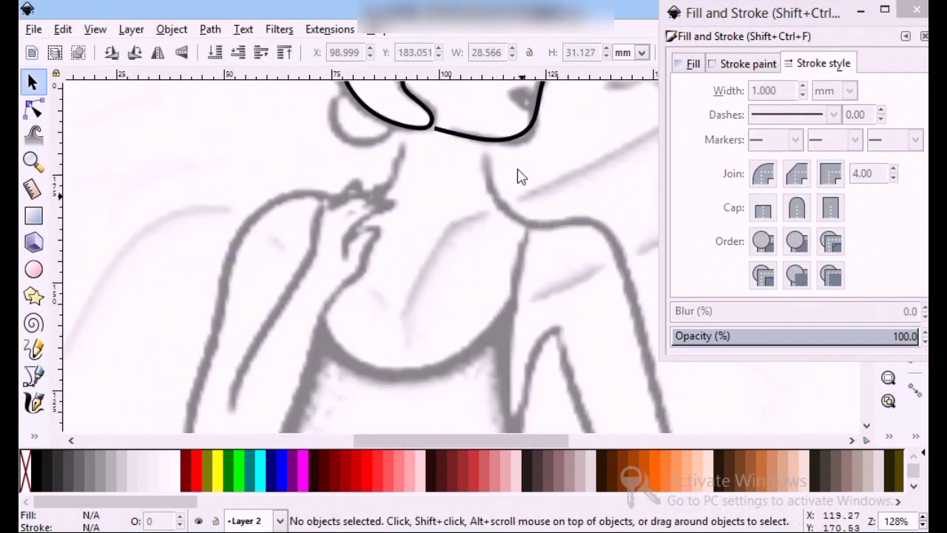
Trace the small bun at the back of the head and close the shape.
left_click(33, 376)
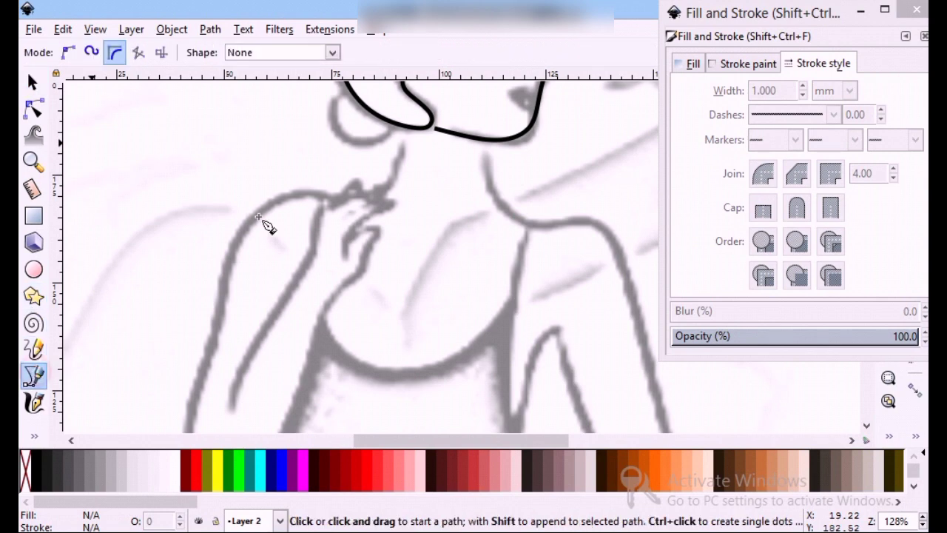
scroll(348, 122, "up", 1, "ctrl")
left_click(360, 105)
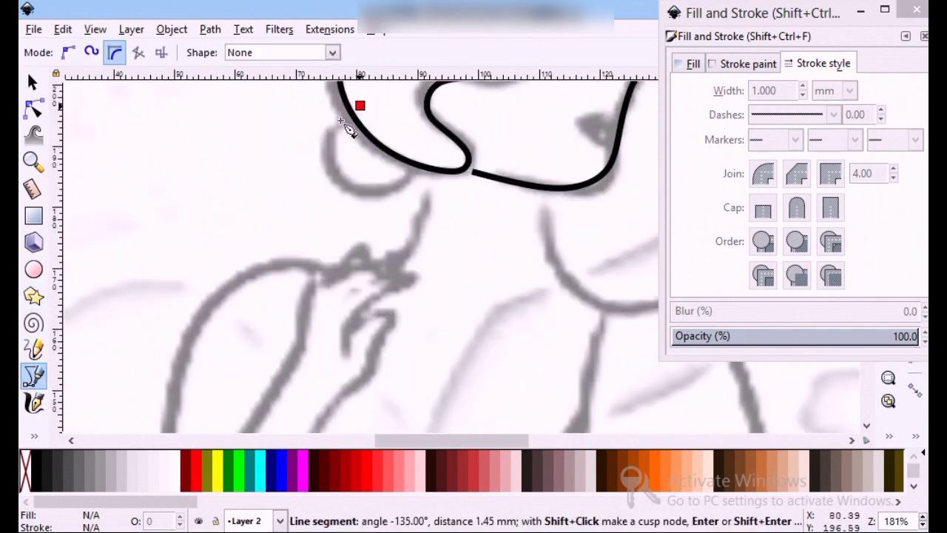
left_click(338, 180)
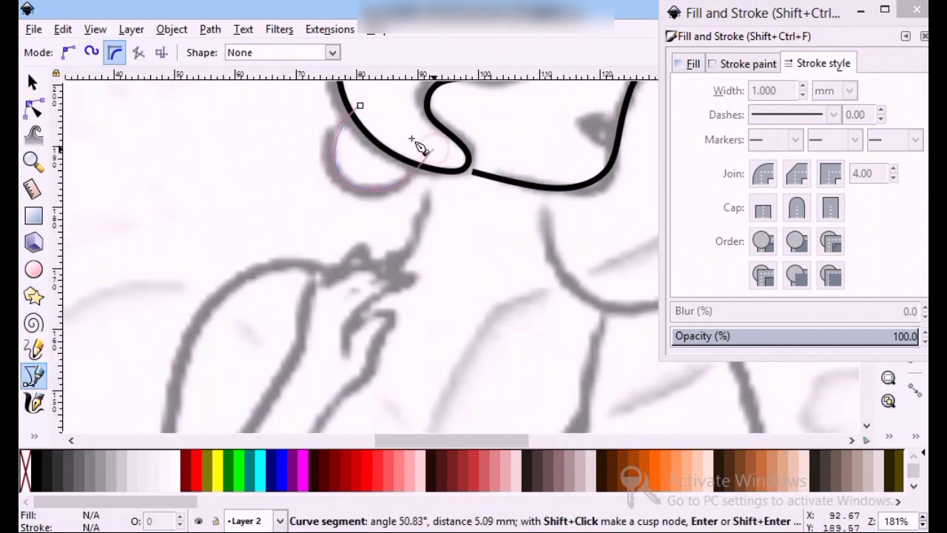
left_click(359, 105)
Give the bun no fill and a flat black 1 mm stroke.
left_click(743, 63)
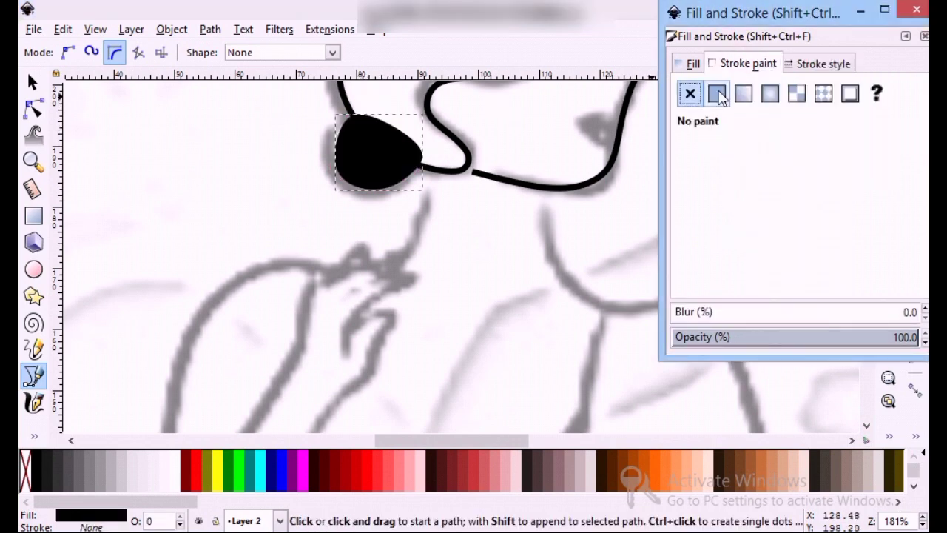
left_click(718, 93)
left_click(693, 64)
left_click(690, 94)
left_click(822, 64)
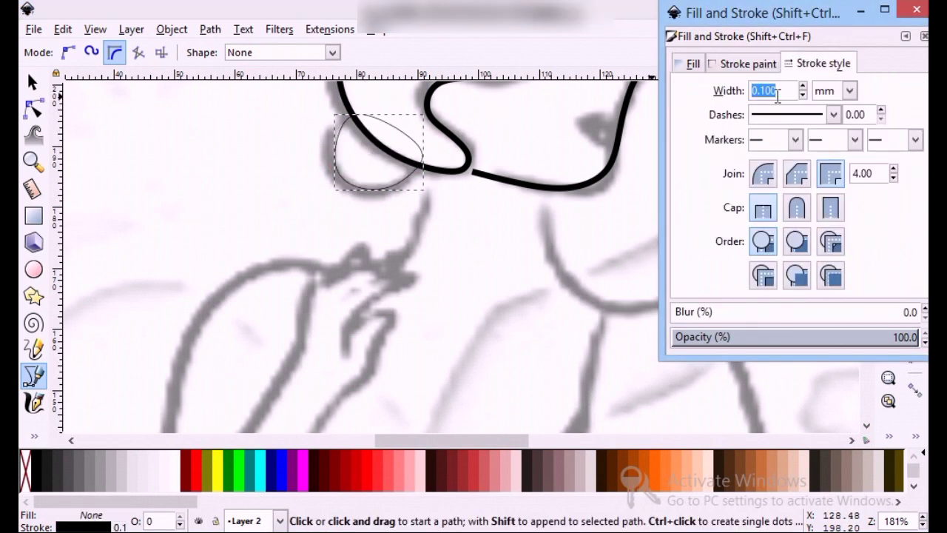
left_click(642, 156)
Begin the arm path below the chin, curving across the fingertips and along the outer arm.
key("s")
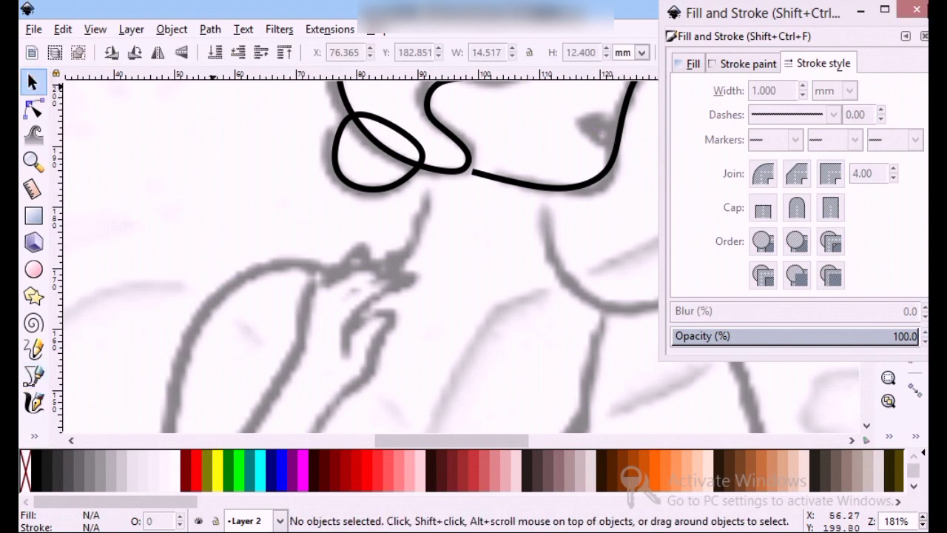
scroll(518, 259, "down", 2)
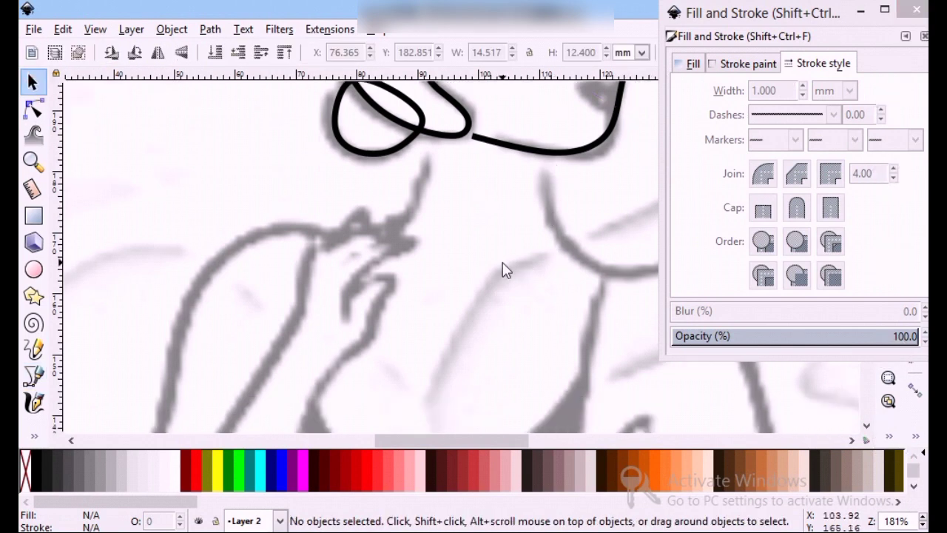
scroll(493, 269, "down", 1, "ctrl")
scroll(548, 288, "down", 1, "ctrl")
scroll(540, 281, "down", 3)
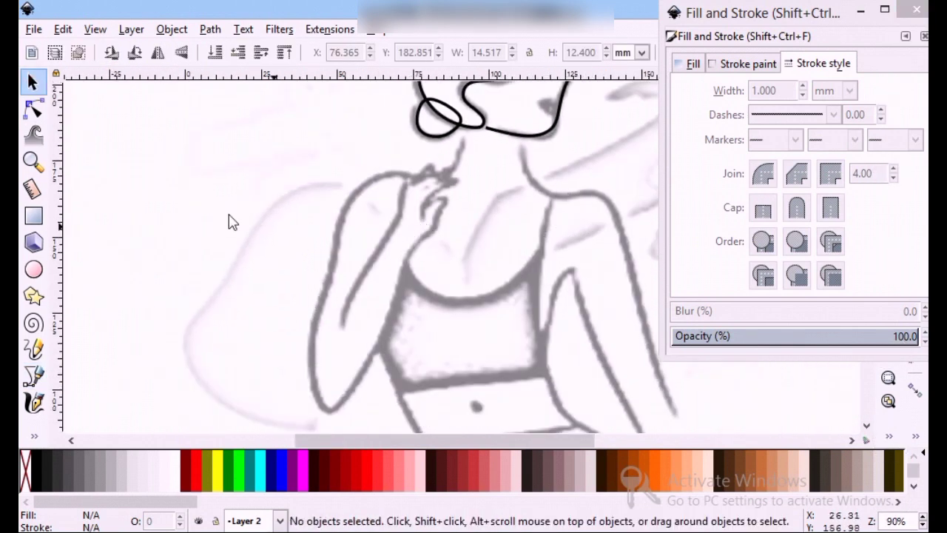
scroll(169, 171, "up", 1, "ctrl")
left_click(33, 375)
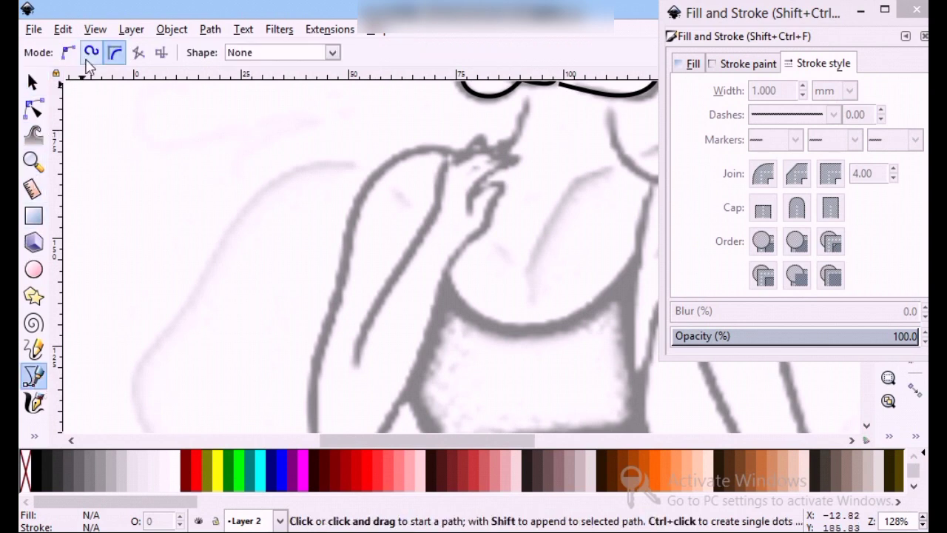
left_click(523, 99)
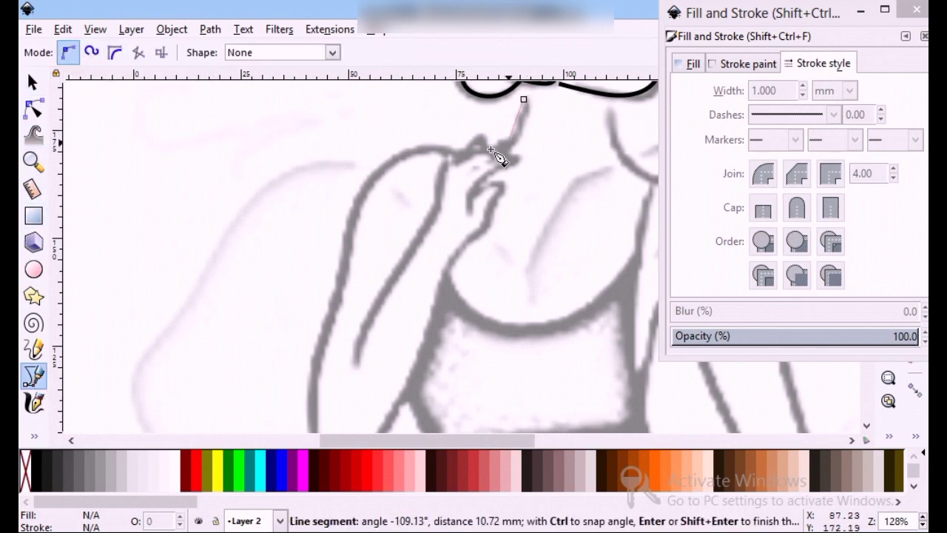
left_click_drag(462, 150, 433, 151)
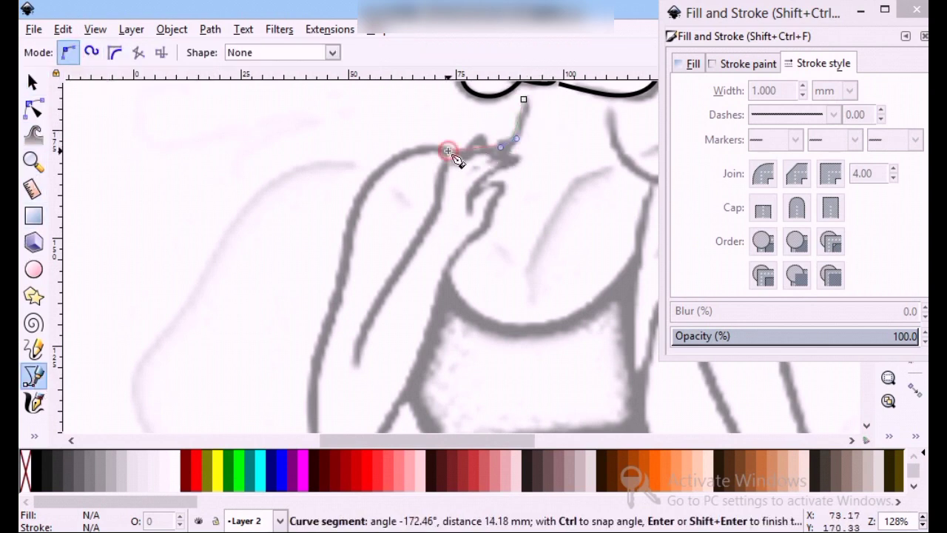
left_click(353, 219)
scroll(346, 294, "down", 3)
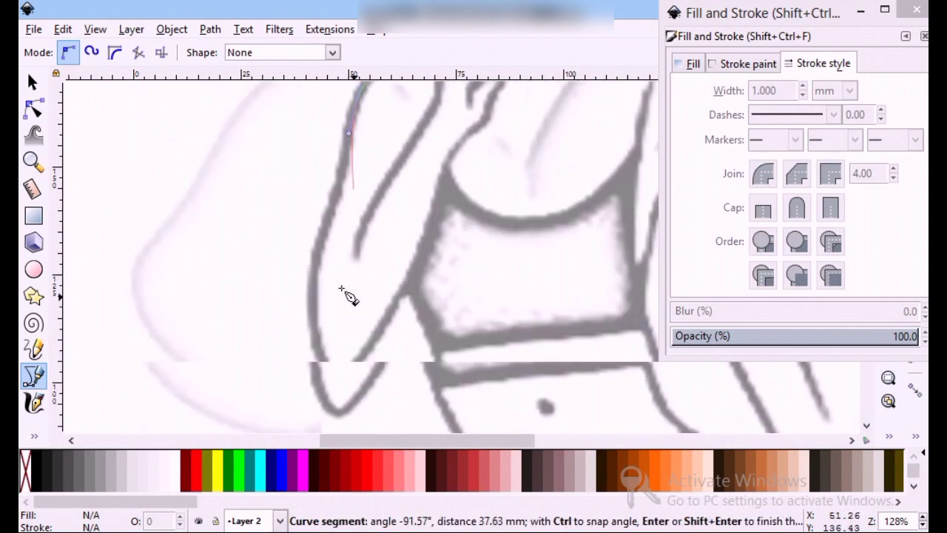
left_click_drag(317, 252, 318, 268)
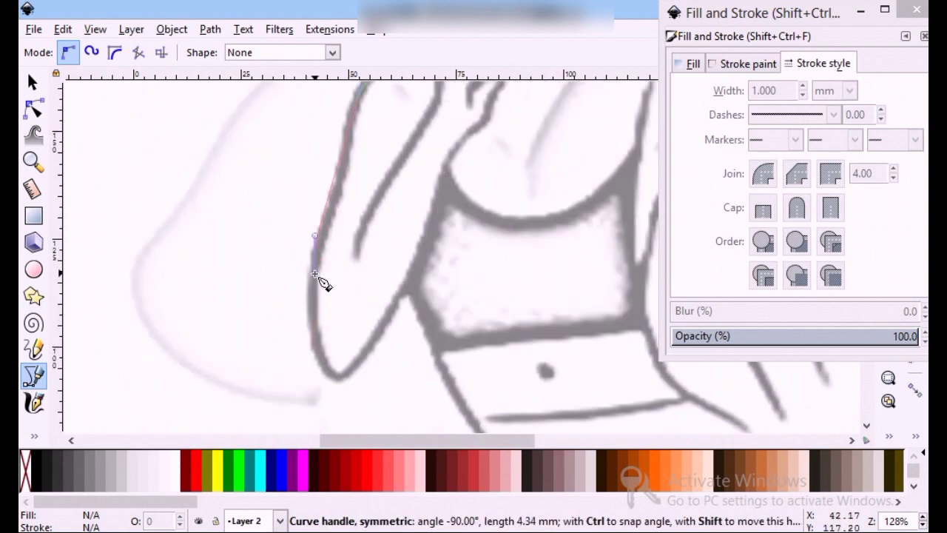
left_click(342, 363)
left_click_drag(370, 351, 391, 334)
mouse_move(402, 289)
left_mouse_down()
mouse_move(429, 256)
mouse_move(493, 229)
mouse_move(486, 181)
left_mouse_up()
Trace around the hand's fingers with curved and corner nodes.
scroll(466, 192, "up", 3)
left_click(501, 186)
scroll(500, 185, "up", 2)
scroll(498, 182, "up", 2)
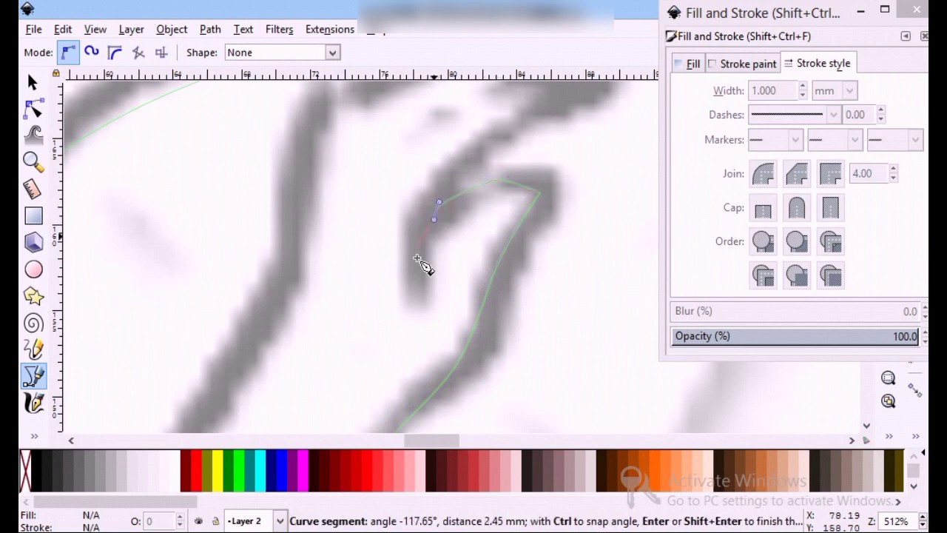
left_click_drag(417, 264, 417, 275)
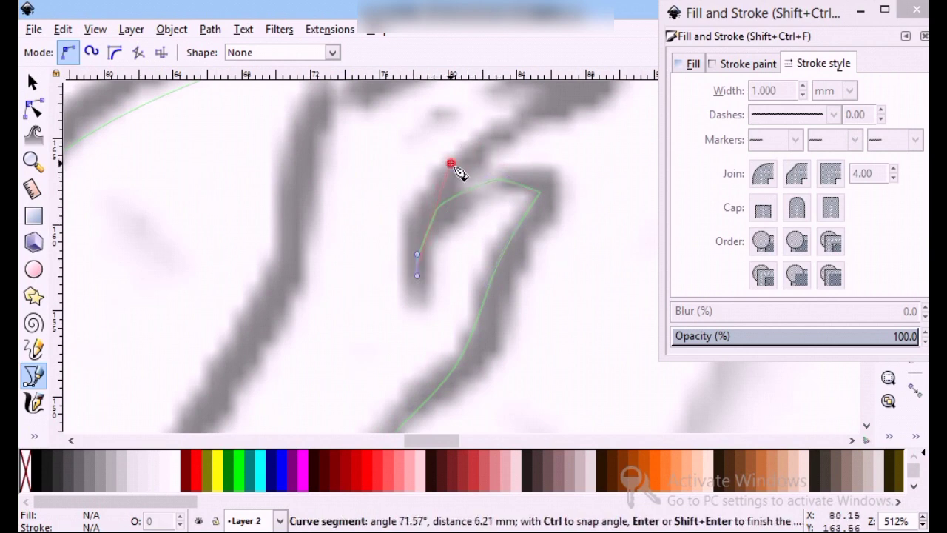
scroll(517, 163, "up", 2)
scroll(539, 158, "up", 2)
left_click_drag(586, 193, 600, 191)
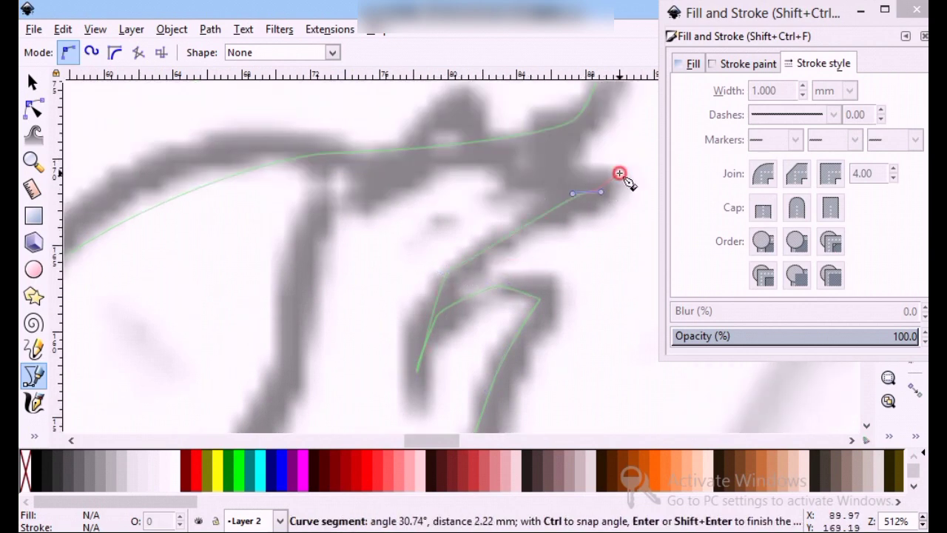
scroll(606, 162, "up", 3)
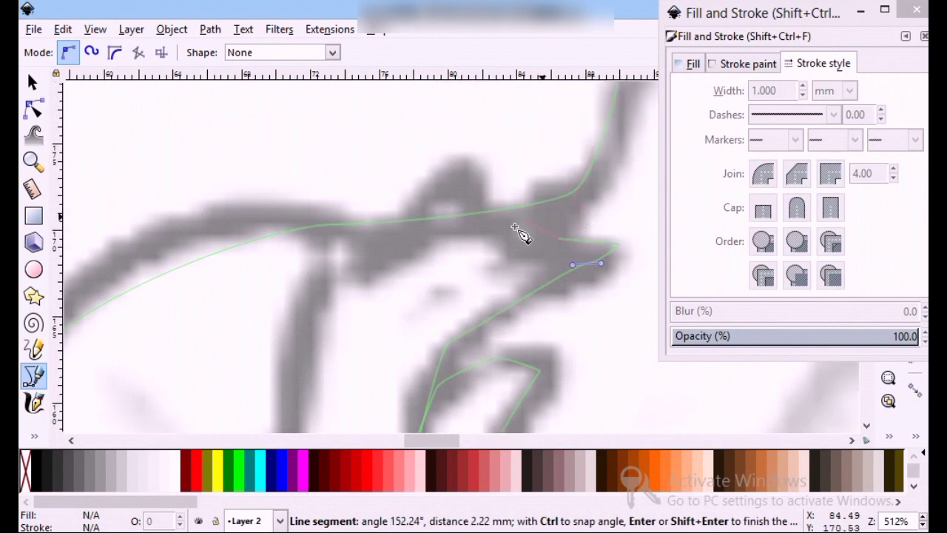
left_click(581, 183)
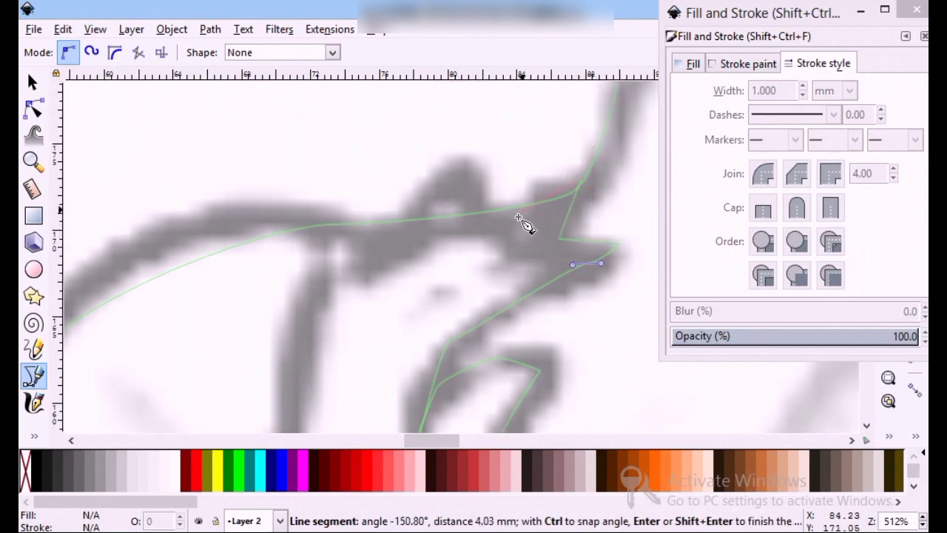
left_click(505, 214)
left_click(482, 196)
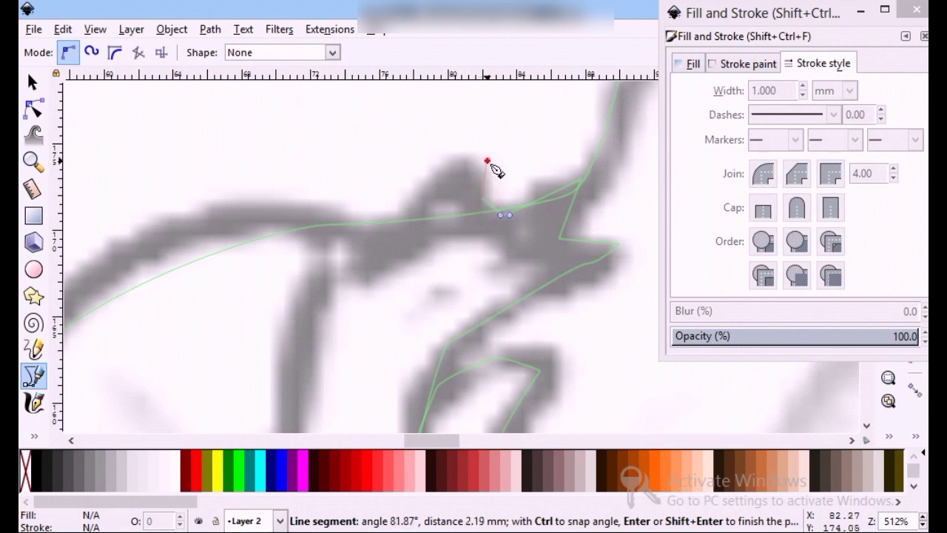
left_click(486, 161)
left_click(429, 190)
Continue the path down the inner arm and close the arm-and-hand outline.
scroll(377, 274, "down", 2)
scroll(362, 222, "down", 1)
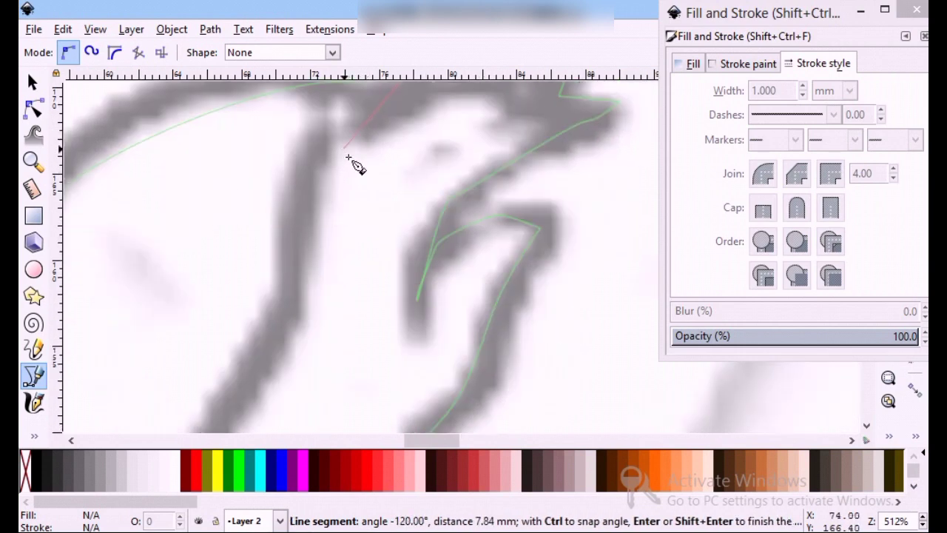
scroll(353, 163, "down", 1)
left_click_drag(329, 198, 332, 217)
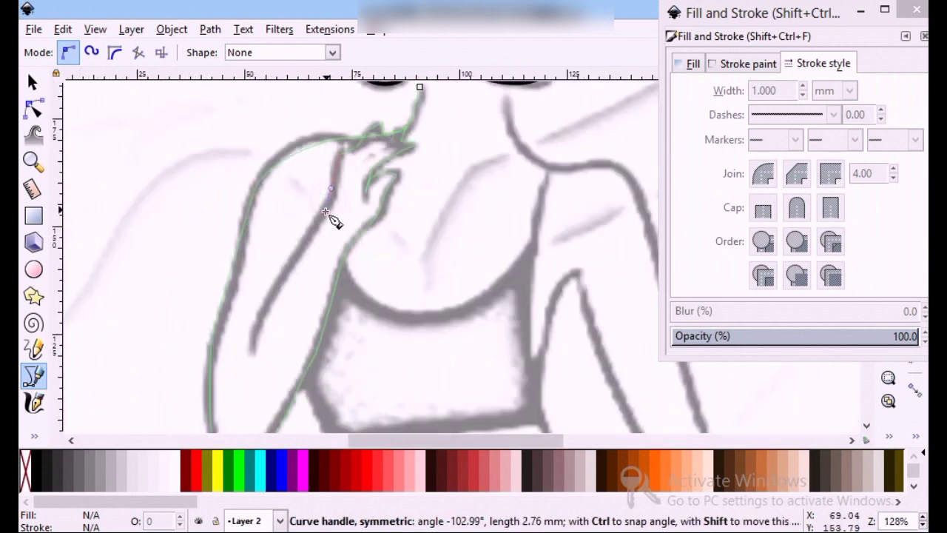
left_click(267, 305)
left_click(257, 354)
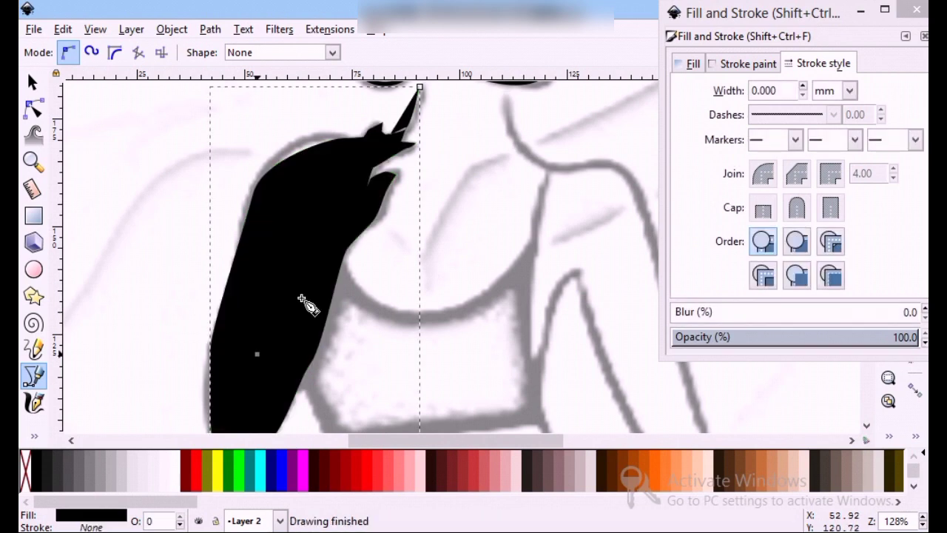
Set the arm path to no fill with a 1 mm black stroke.
left_click(747, 64)
left_click(691, 64)
left_click(691, 95)
left_click(807, 65)
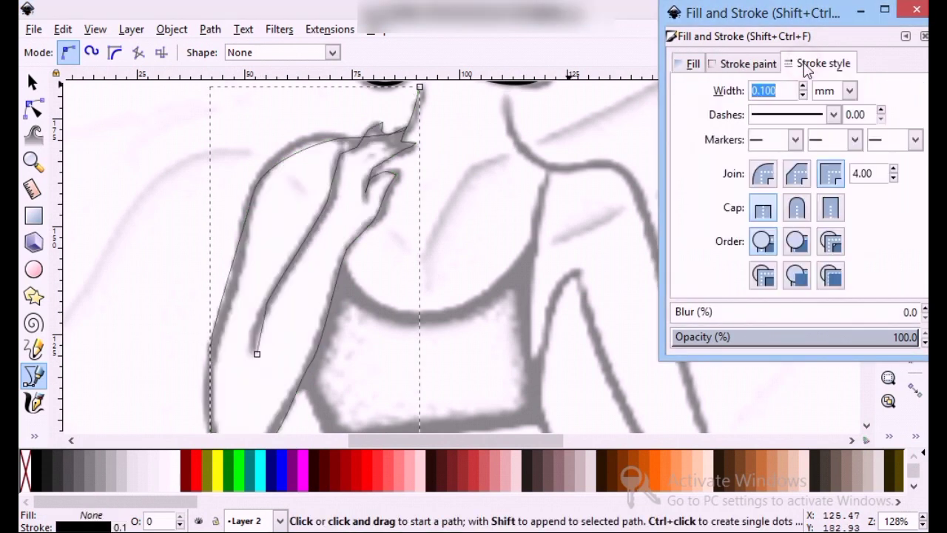
key("Return")
left_click(636, 166)
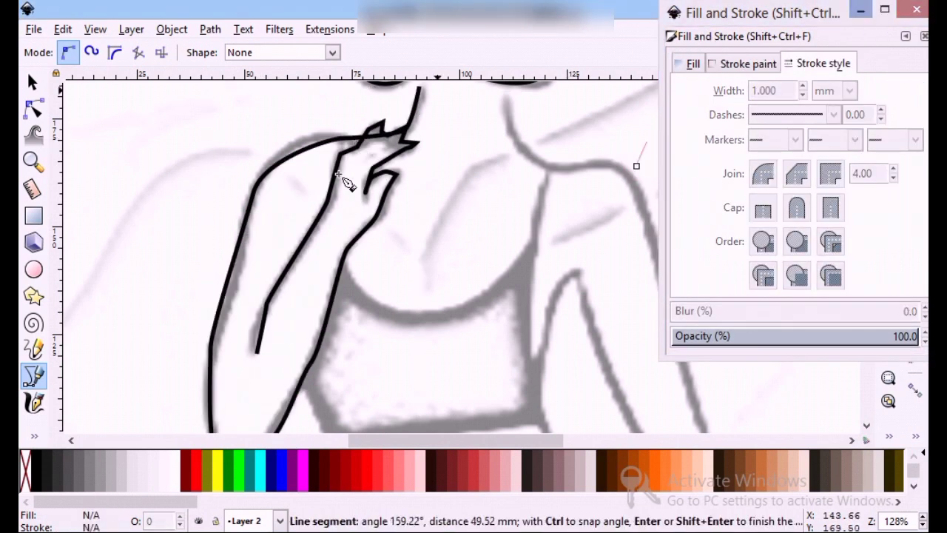
With the Node tool, drag the arm path's finger nodes and handles to round the fingertips.
left_click(32, 109)
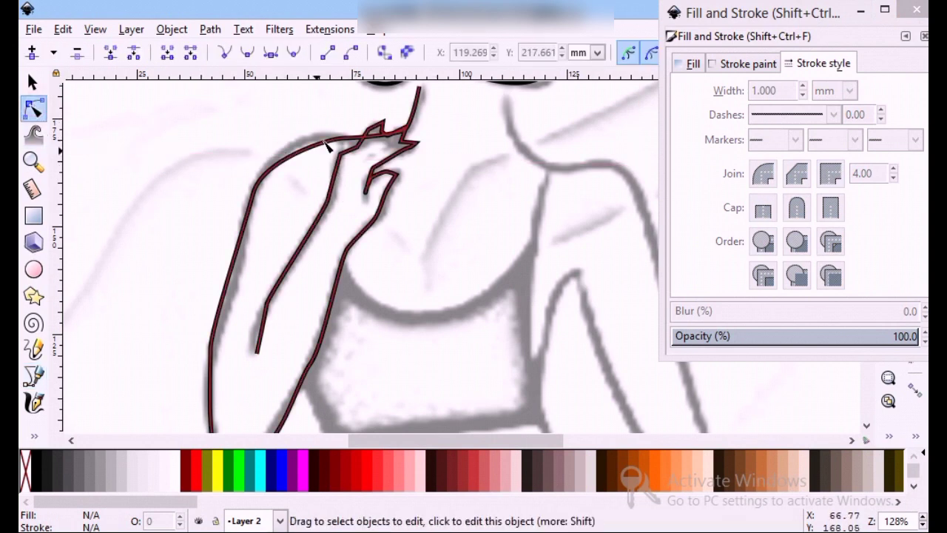
scroll(346, 138, "up", 3)
scroll(396, 144, "up", 1)
left_click(459, 173)
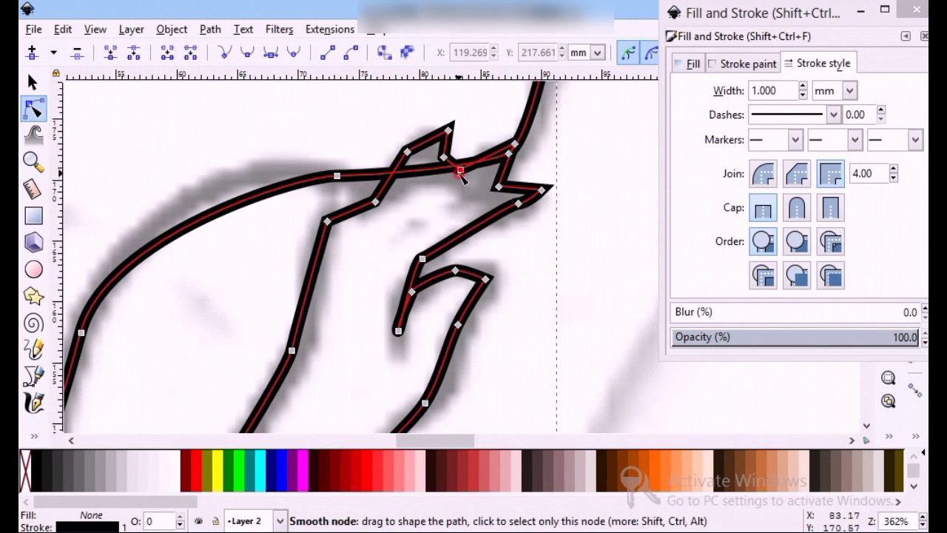
mouse_move(459, 170)
left_mouse_down()
mouse_move(452, 183)
mouse_move(491, 118)
mouse_move(442, 142)
left_mouse_up()
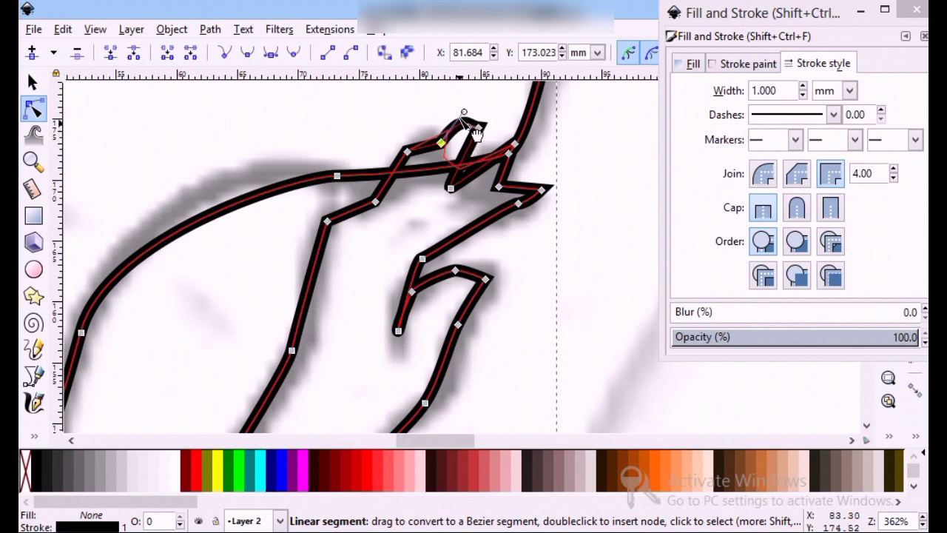
left_click_drag(478, 131, 481, 133)
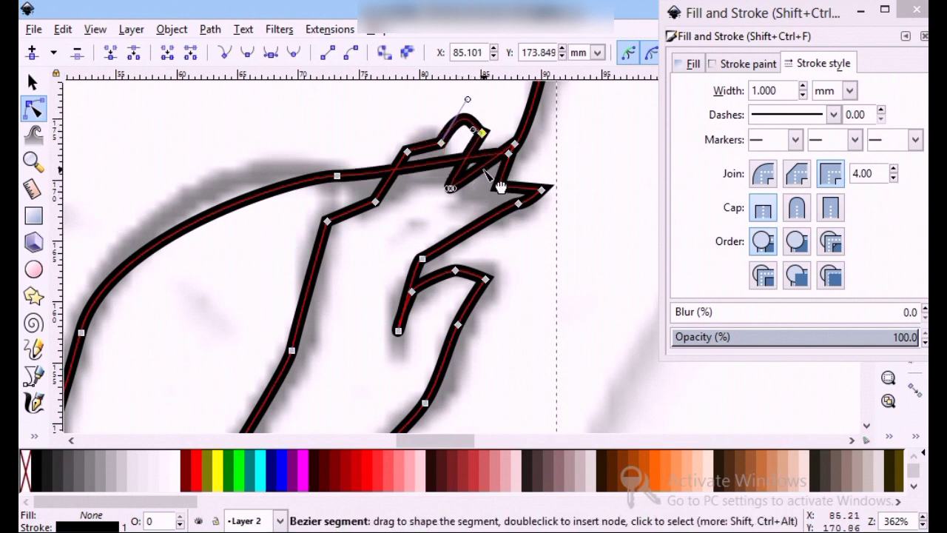
left_click_drag(499, 186, 518, 182)
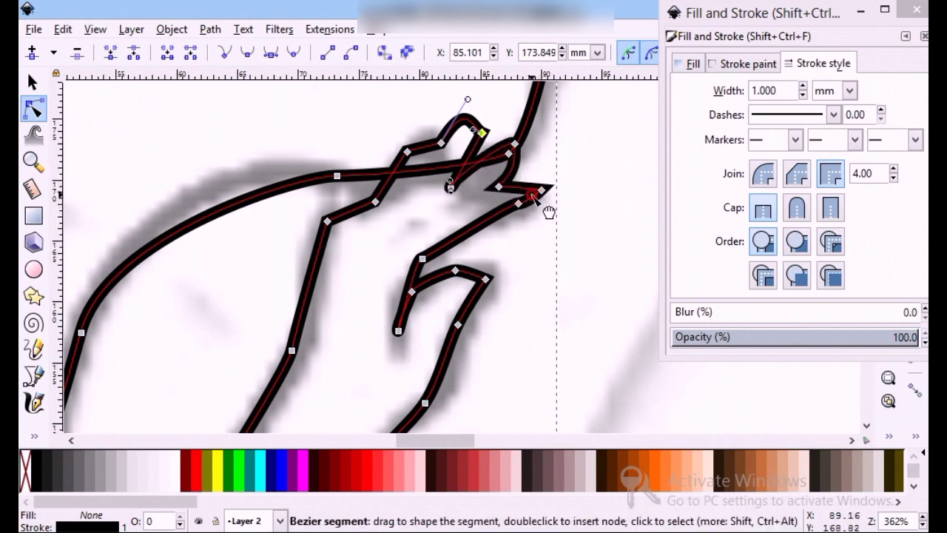
left_click_drag(541, 194, 544, 200)
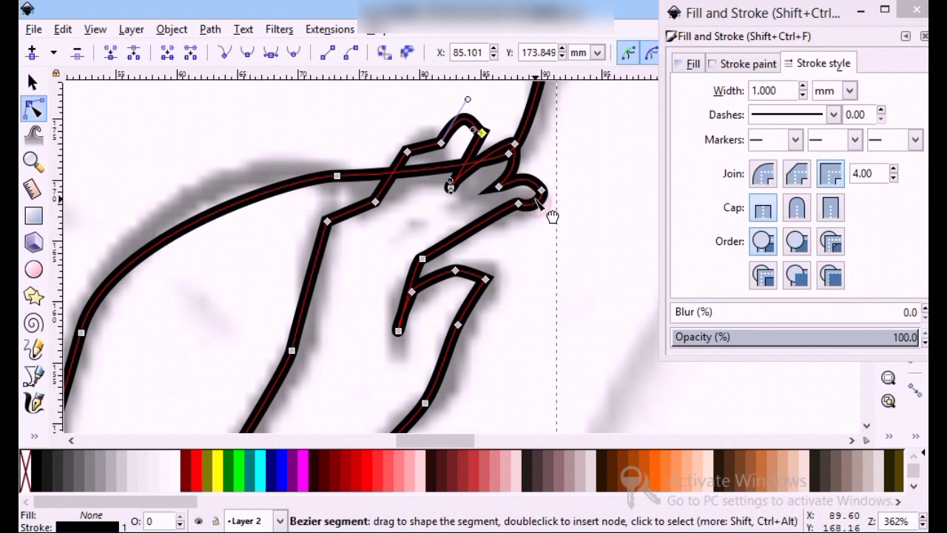
left_click_drag(407, 152, 415, 161)
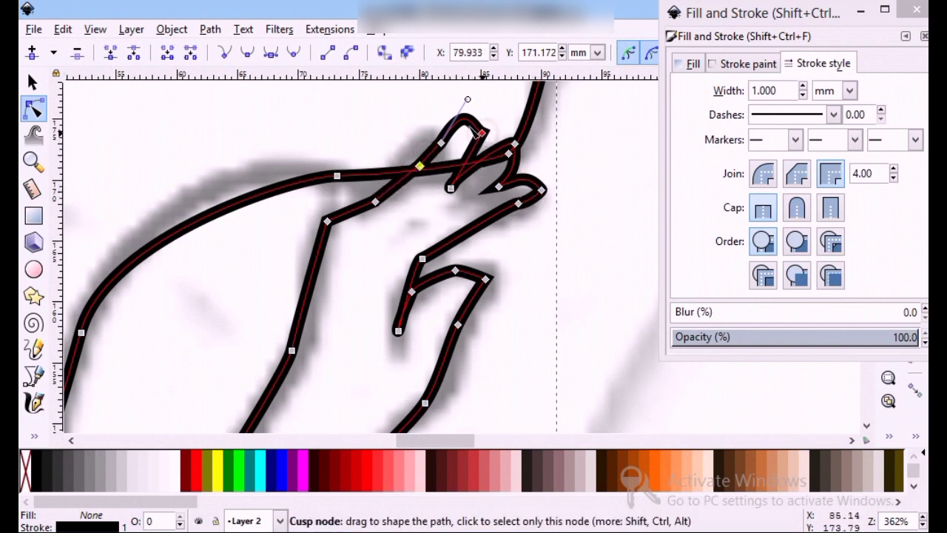
mouse_move(481, 132)
left_mouse_down()
mouse_move(471, 125)
mouse_move(509, 135)
left_mouse_up()
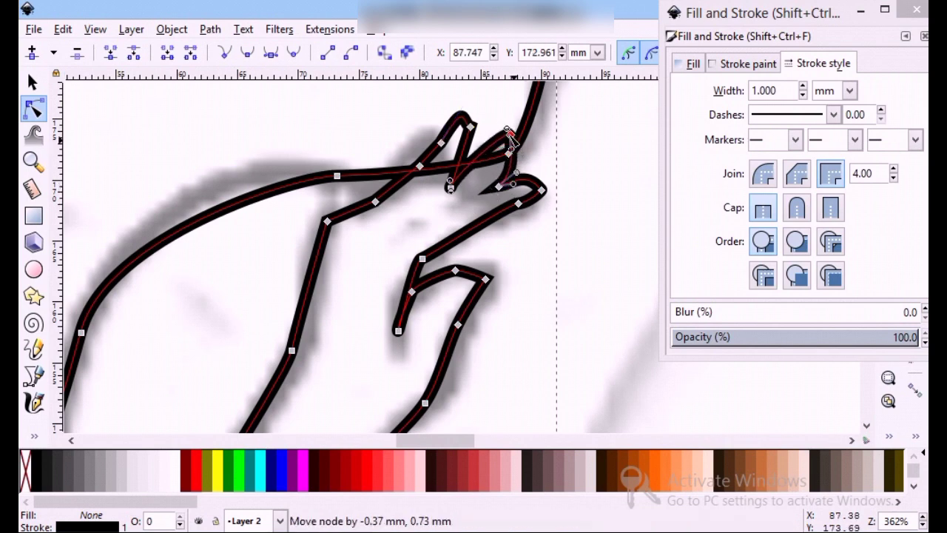
left_click_drag(497, 188, 486, 194)
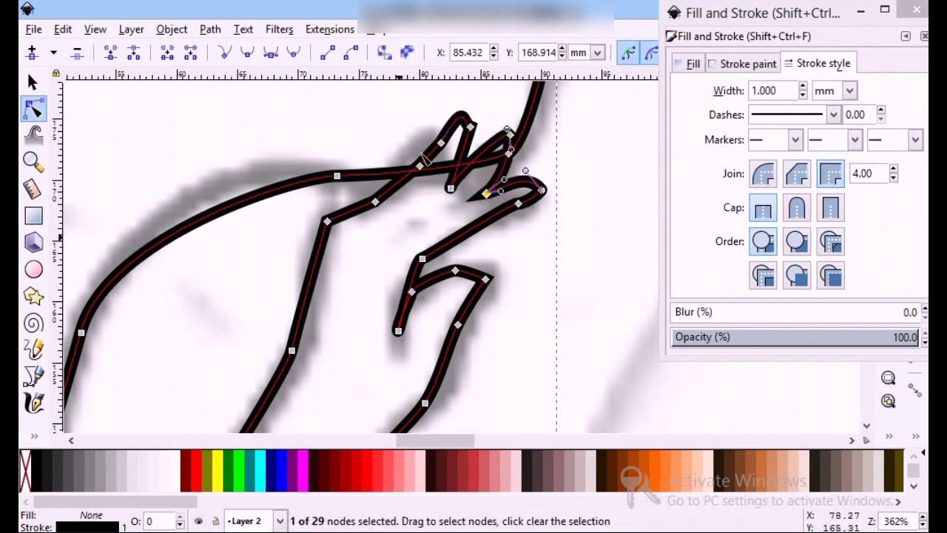
left_click_drag(472, 127, 485, 125)
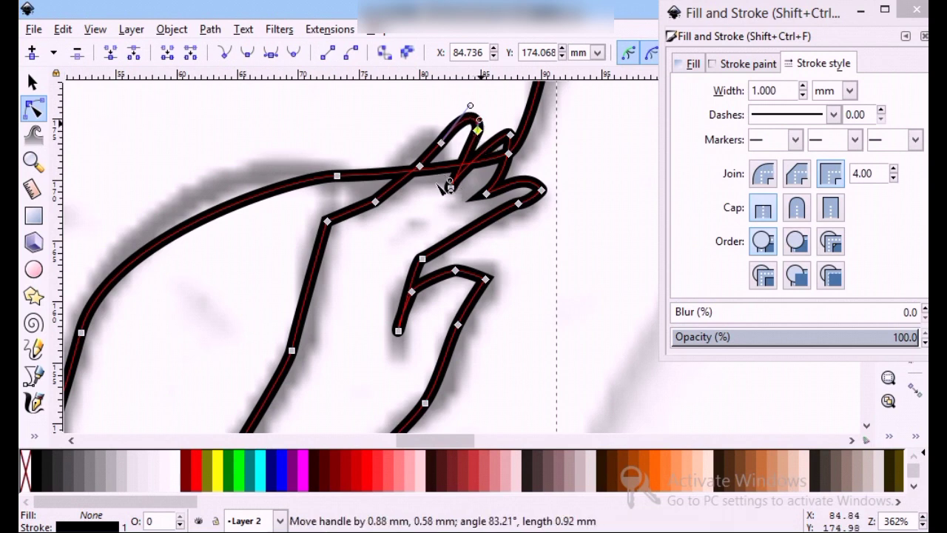
Bend the lower finger's curve to match the sketch, then deselect.
left_click(407, 224)
left_click(407, 224)
left_click(522, 206)
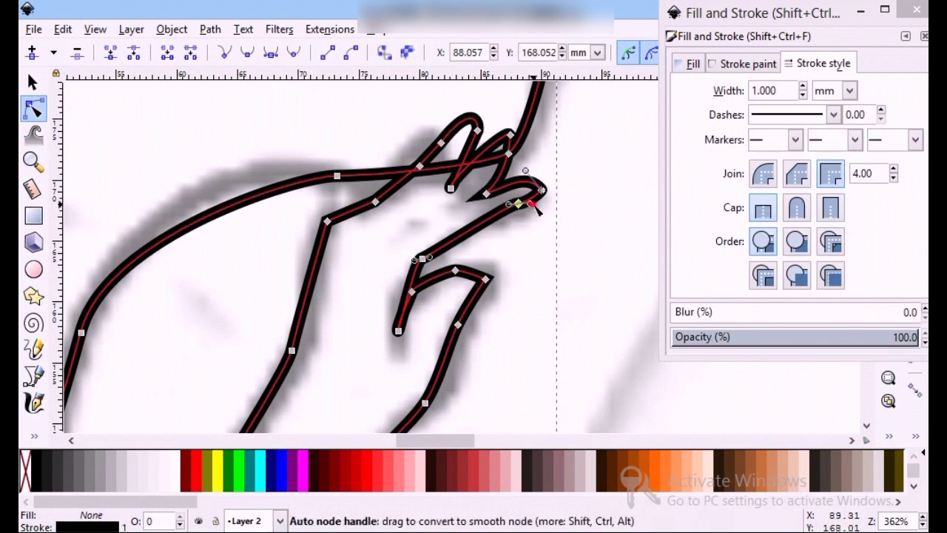
left_click_drag(535, 202, 517, 210)
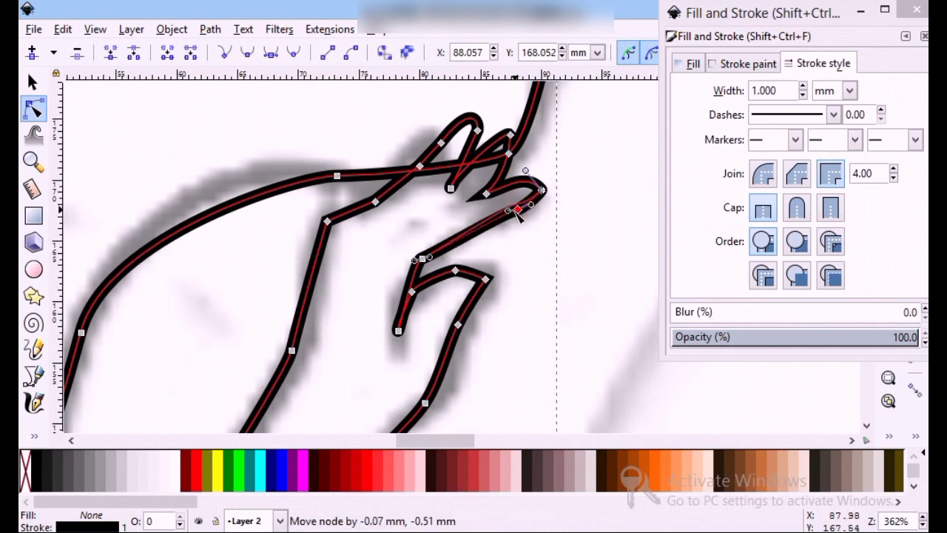
left_click(492, 254)
left_click(492, 254)
Draw a path from the neck over the right shoulder down the outer arm.
scroll(518, 252, "down", 2)
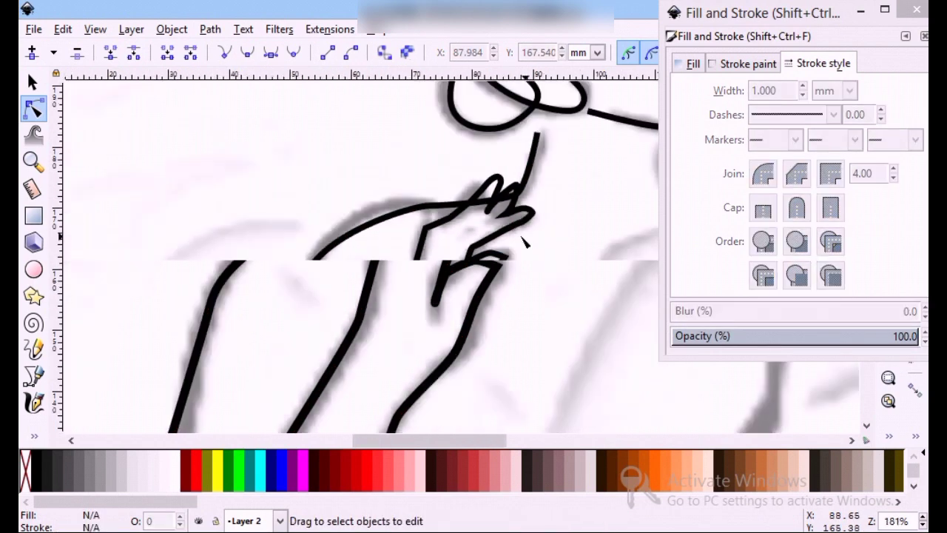
scroll(518, 253, "down", 2)
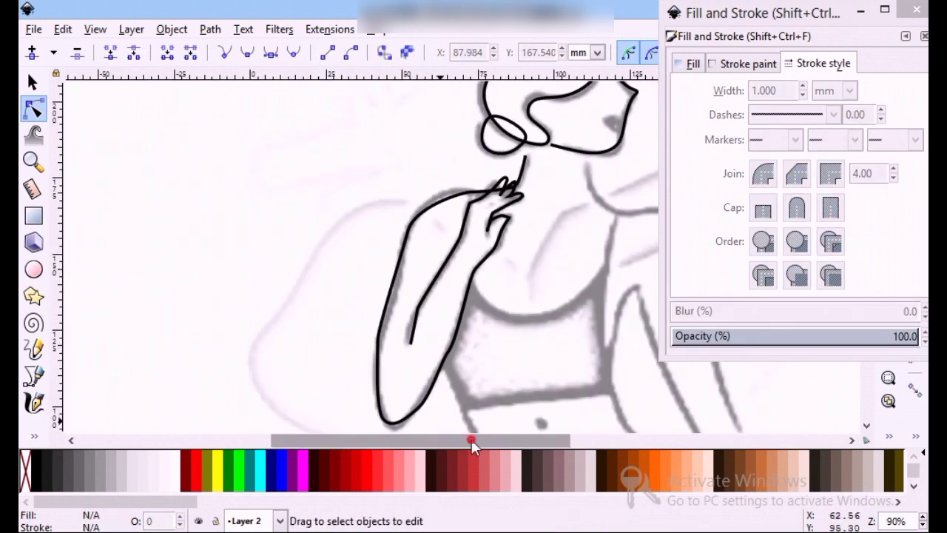
left_click_drag(469, 440, 543, 444)
left_click(33, 375)
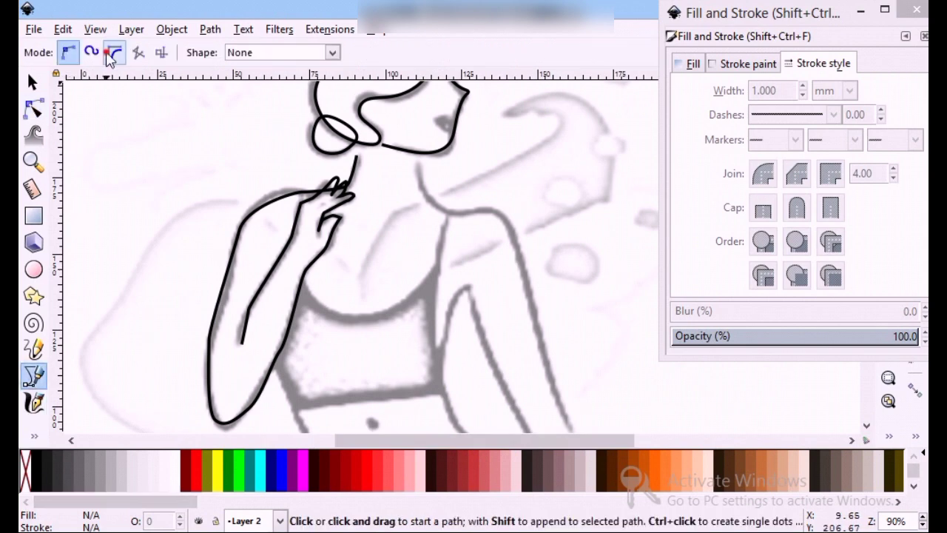
left_click(417, 162)
left_click(464, 218)
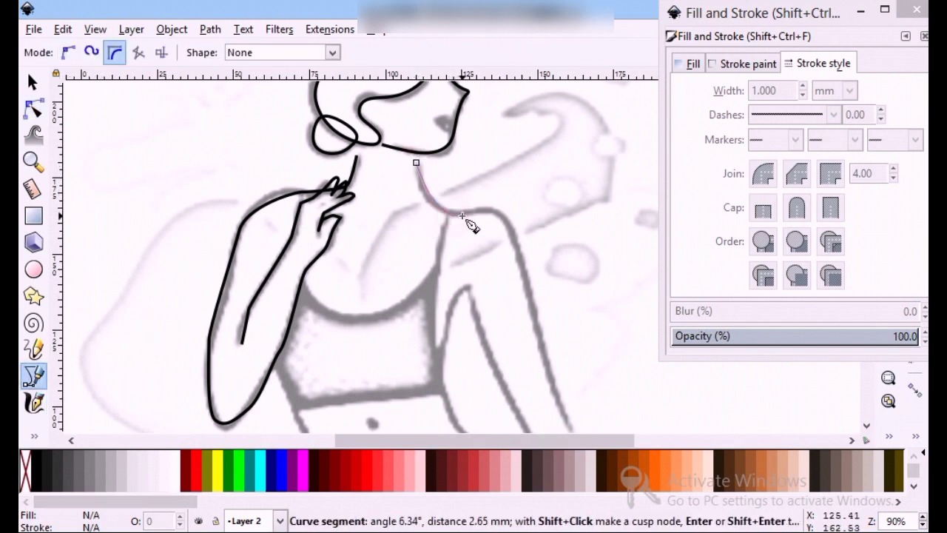
left_click(493, 216)
scroll(533, 348, "down", 1)
scroll(566, 336, "down", 1)
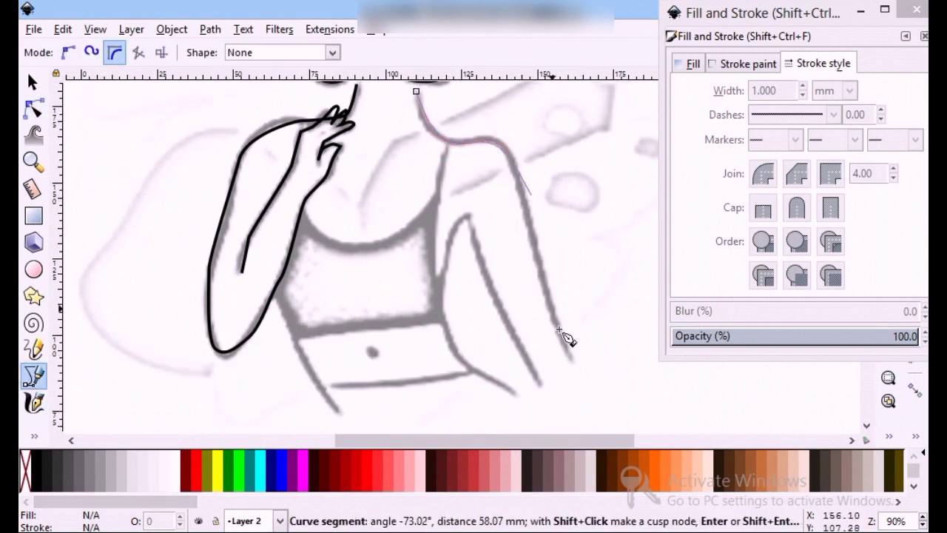
double_click(577, 366)
Give the shoulder path no fill and a 1 mm black stroke.
left_click(747, 64)
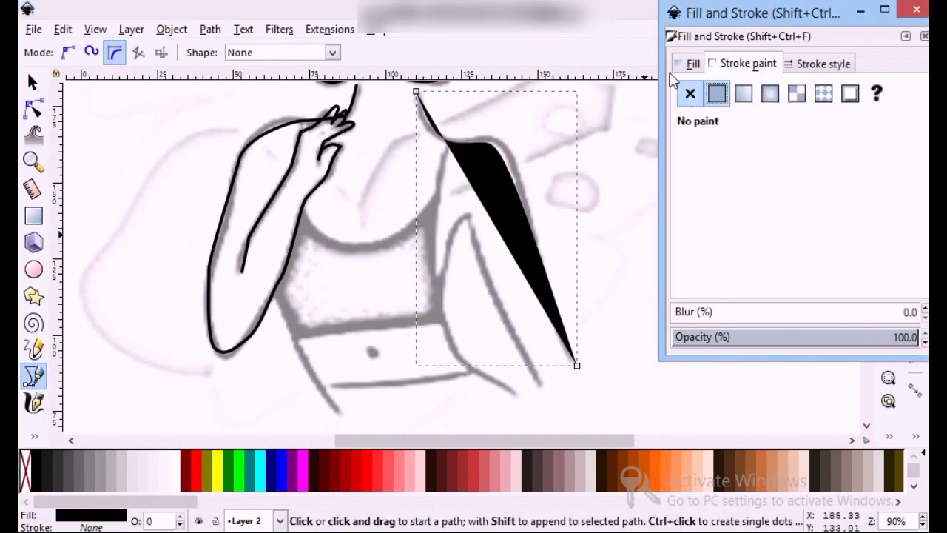
left_click(688, 64)
left_click(690, 94)
left_click(816, 64)
triple_click(773, 90)
type("1")
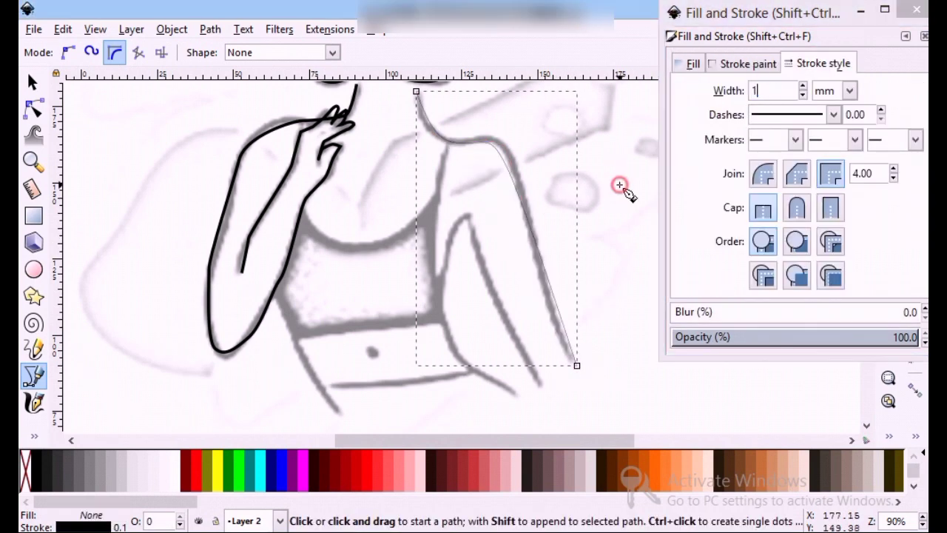
left_click(620, 185)
left_click(33, 82)
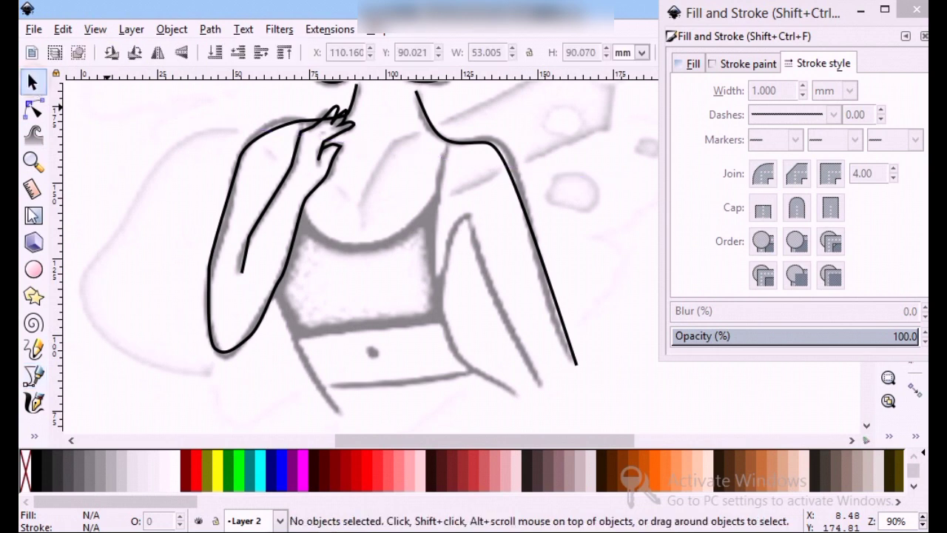
Trace the right arm's inner edge up to its peak and back down with the Pen tool.
left_click(31, 373)
scroll(452, 262, "up", 1, "ctrl")
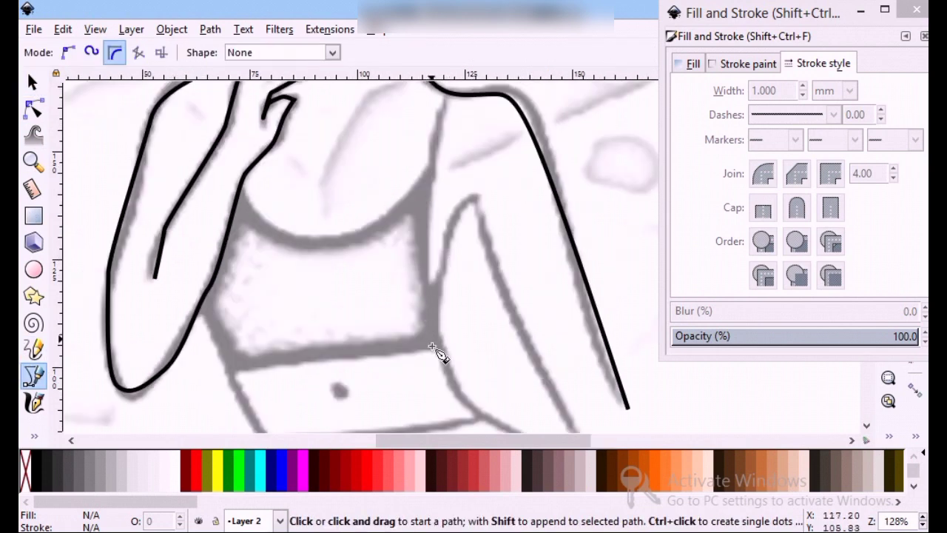
scroll(432, 325, "down", 2)
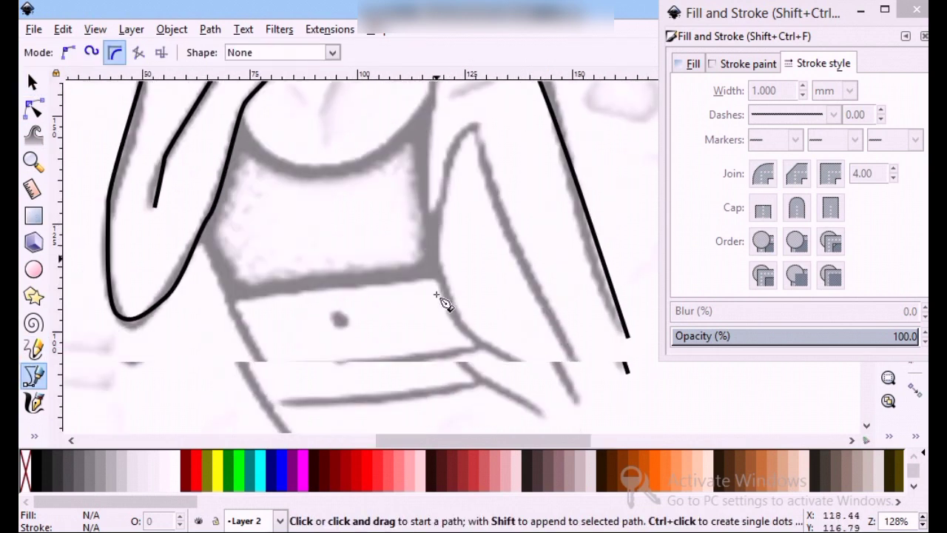
left_click(537, 377)
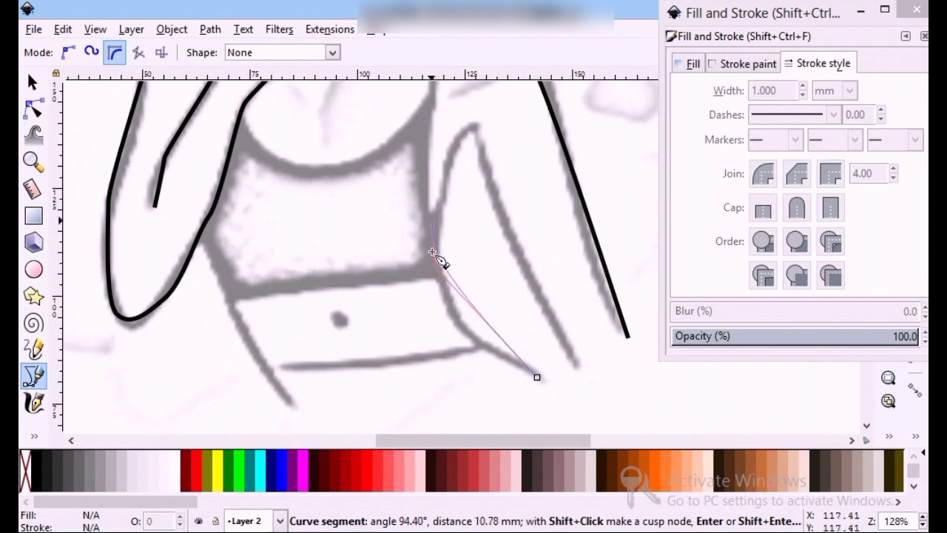
key("Escape")
left_click(531, 372)
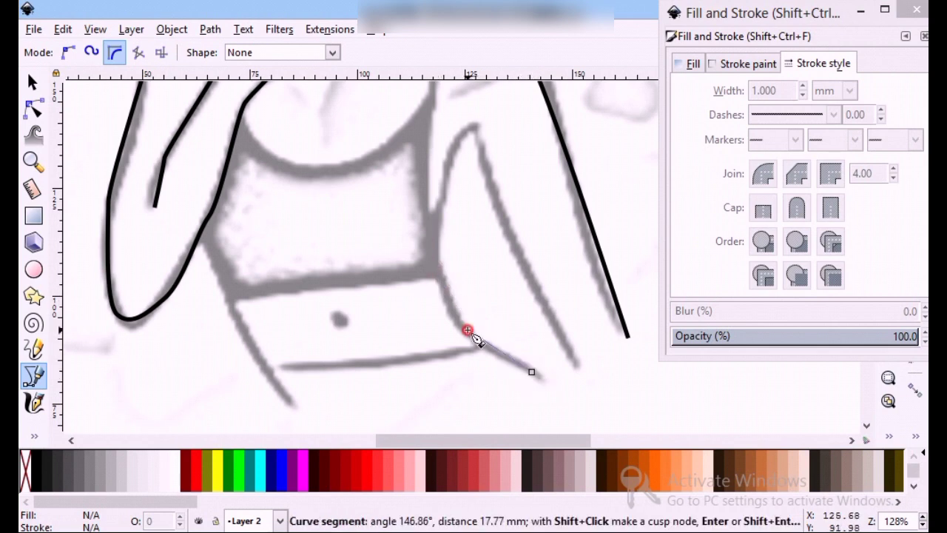
left_click(436, 280)
left_click(467, 122)
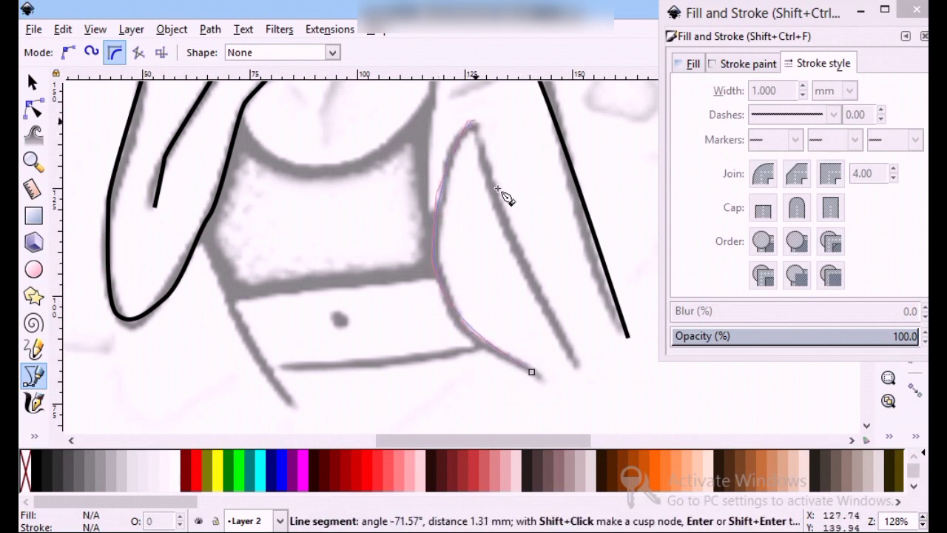
double_click(599, 377)
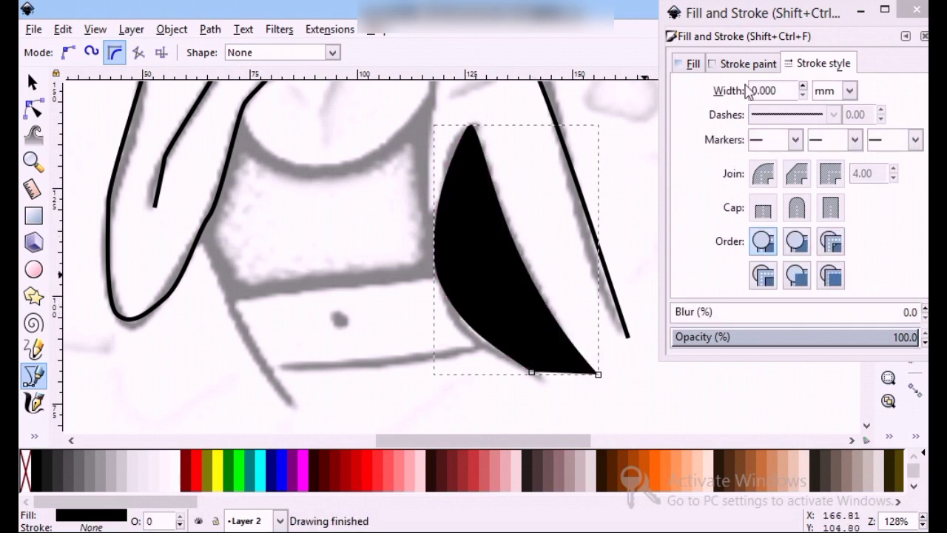
Give the inner arm path no fill and a 1 mm black stroke.
left_click(688, 63)
left_click(689, 93)
left_click(823, 64)
double_click(773, 91)
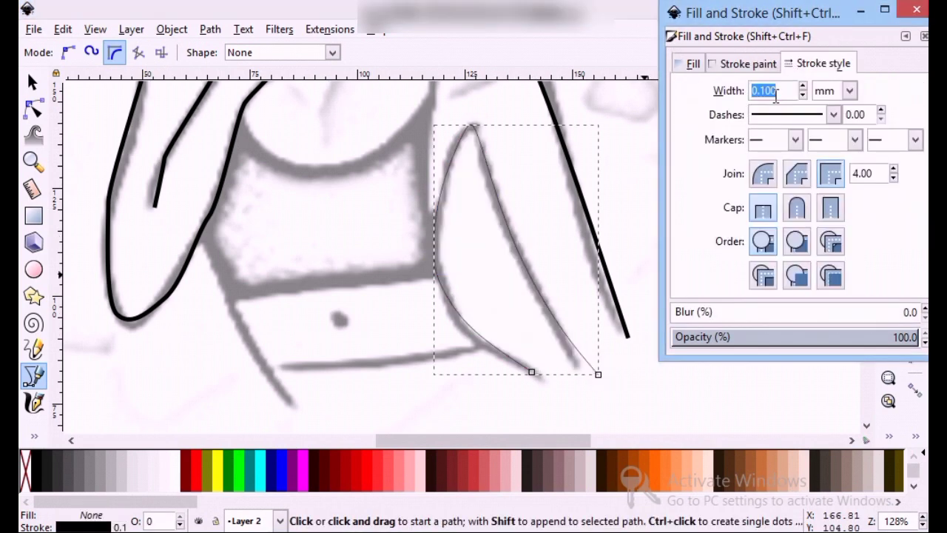
type("1")
left_click(628, 152)
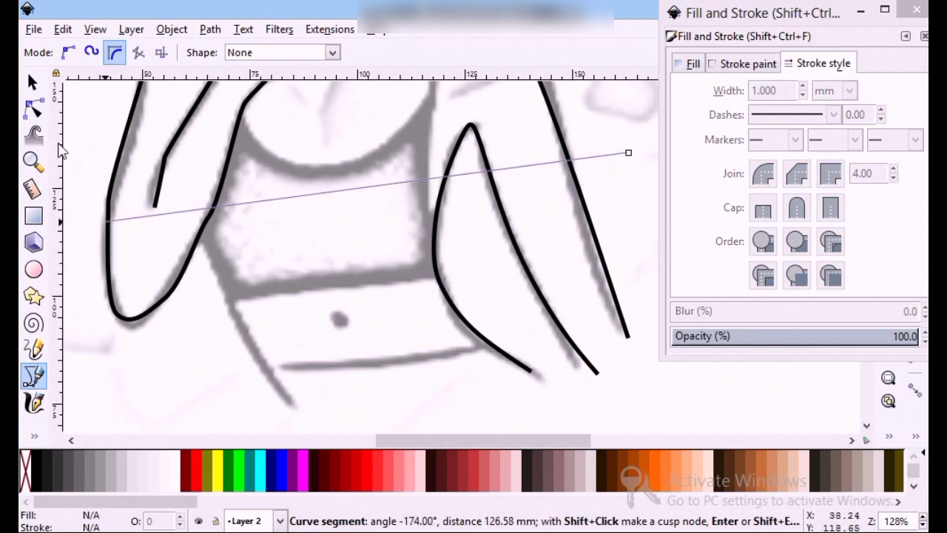
key("Escape")
left_click(32, 81)
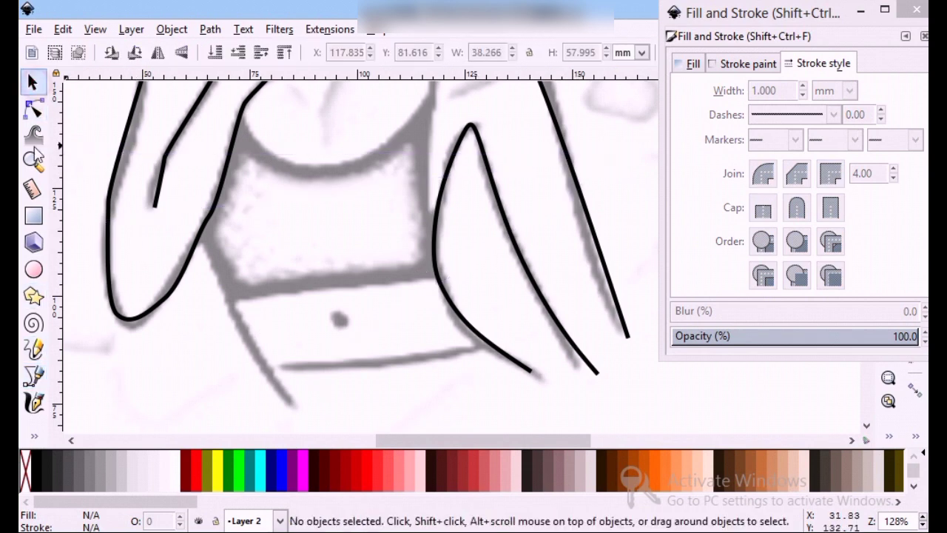
left_click(34, 375)
scroll(299, 244, "up", 1)
scroll(296, 237, "up", 1)
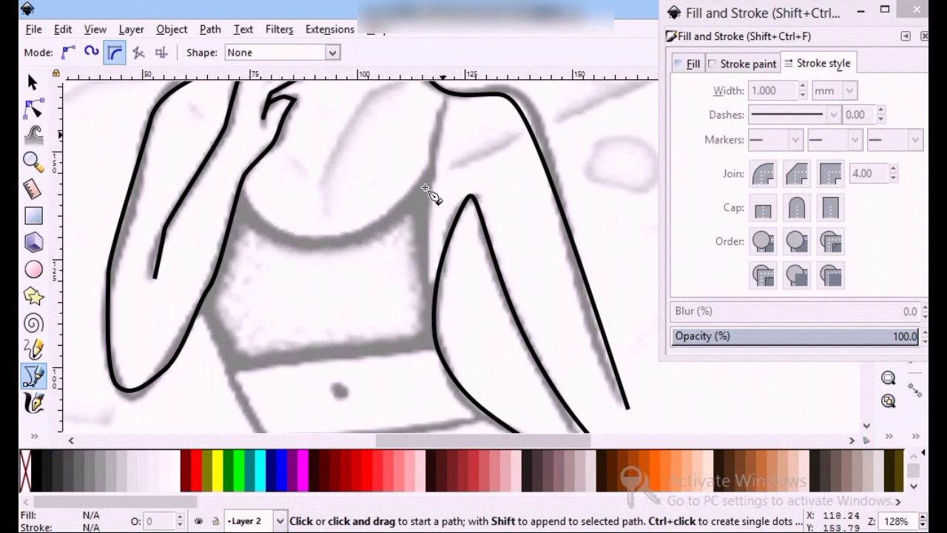
scroll(429, 289, "down", 1)
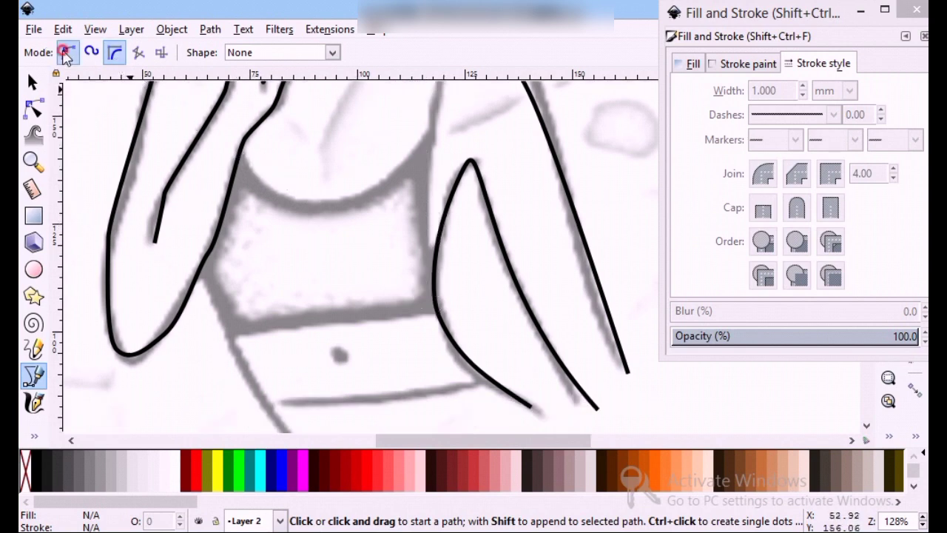
Draw the closed crop top outline from the curved neckline around its four corners.
left_click(237, 157)
left_click_drag(313, 210, 346, 208)
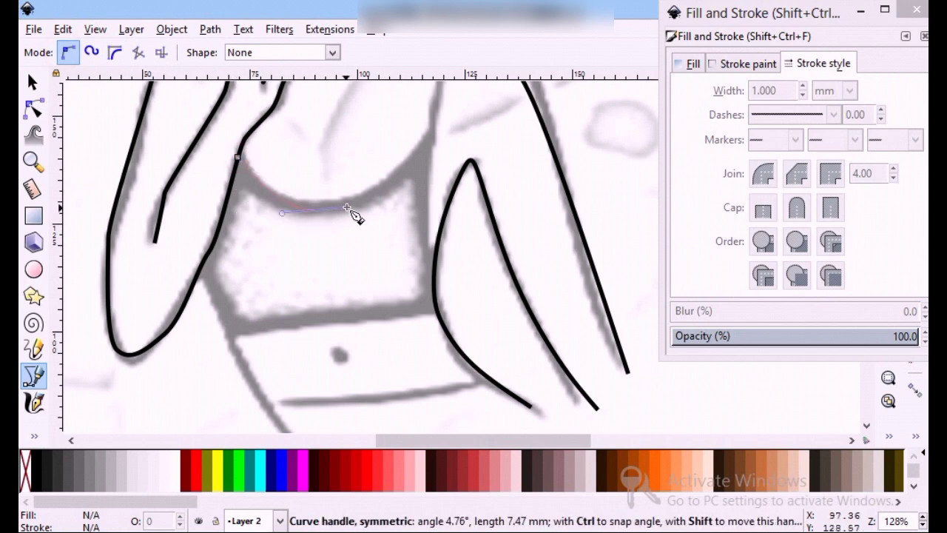
left_click(431, 140)
left_click(432, 314)
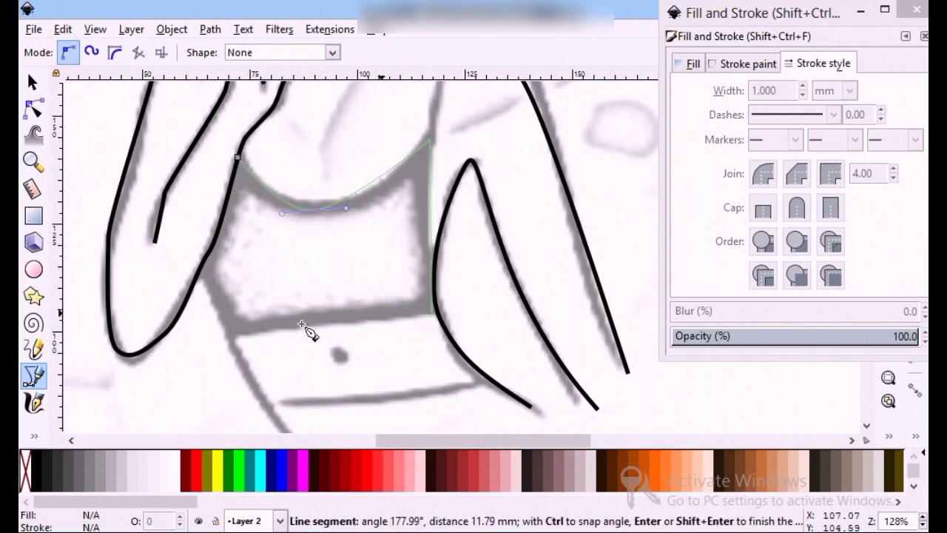
left_click(231, 331)
left_click(204, 272)
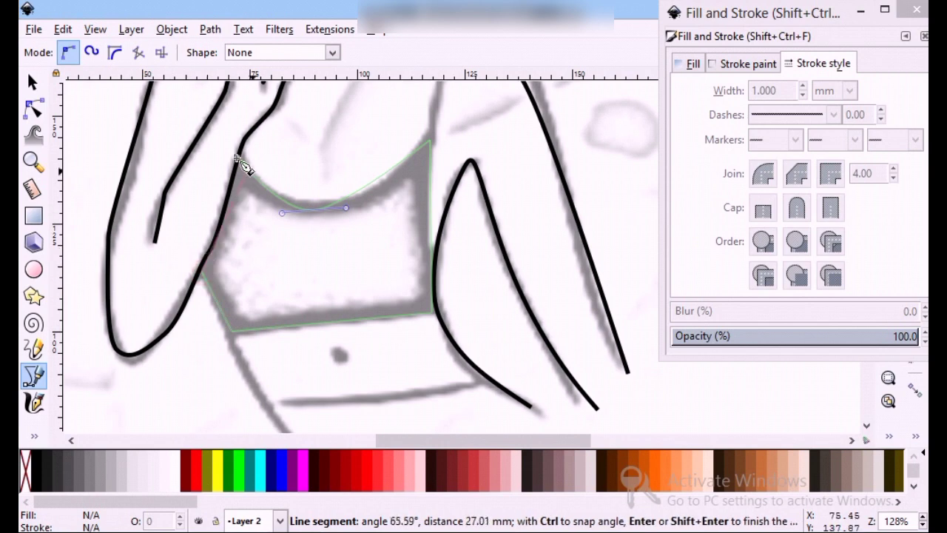
left_click(238, 157)
Give the crop top a flat black stroke, no fill, and a thicker stroke width.
left_click(747, 64)
left_click(716, 93)
left_click(693, 63)
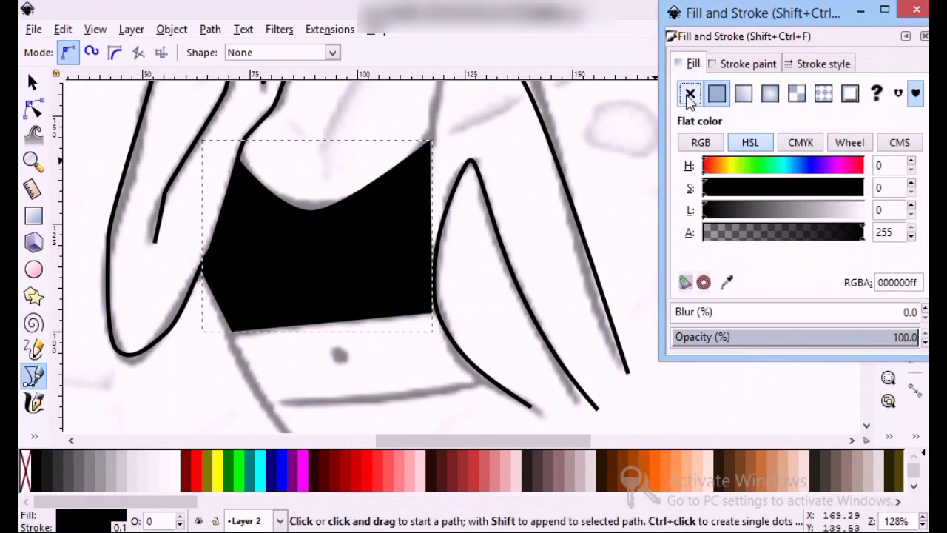
left_click(690, 93)
left_click(823, 63)
left_click(644, 220)
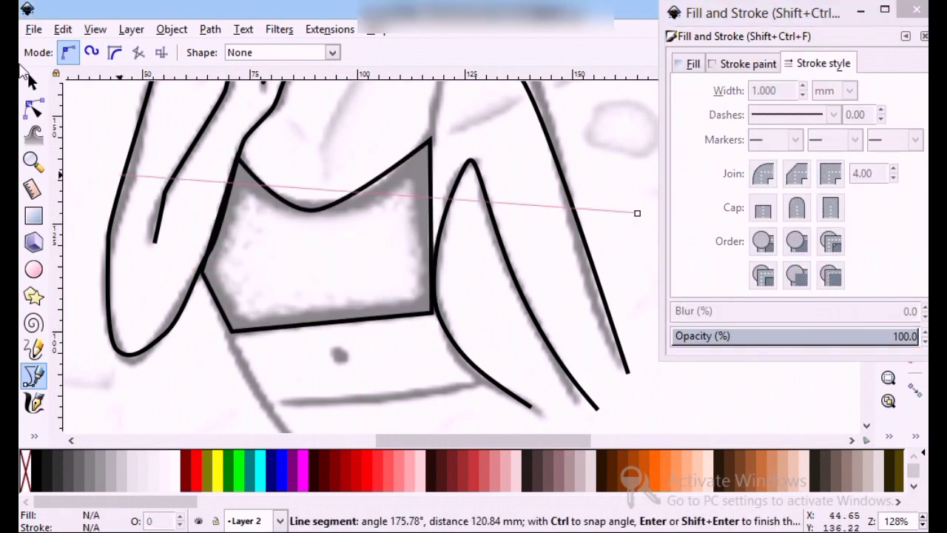
key("space")
scroll(194, 290, "down", 1)
key("space")
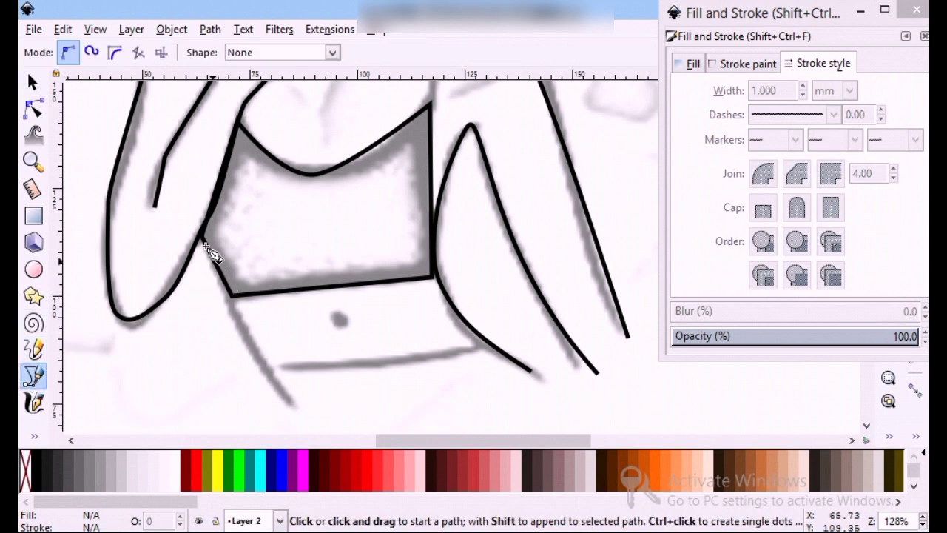
Draw a spline torso line below the crop top's left corner with no fill and thick stroke.
left_click(199, 237)
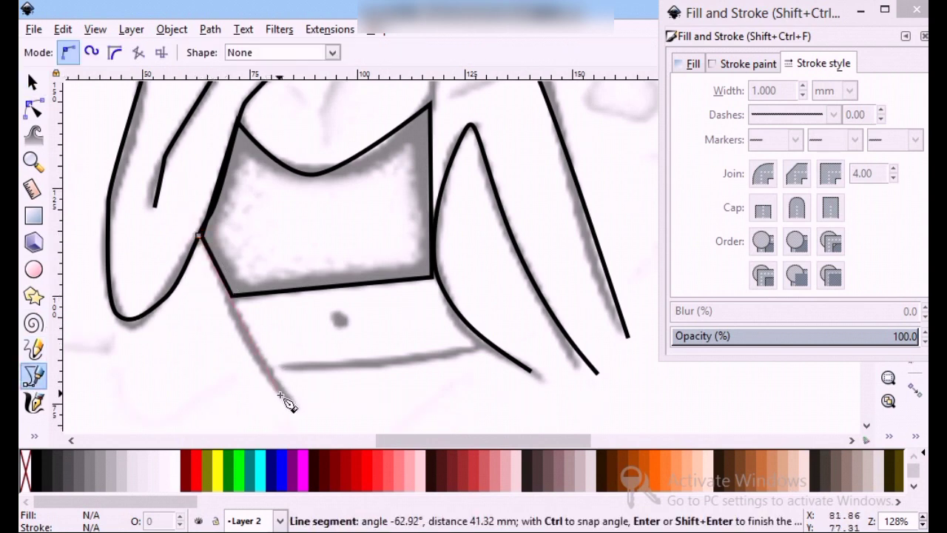
key("Escape")
left_click(115, 53)
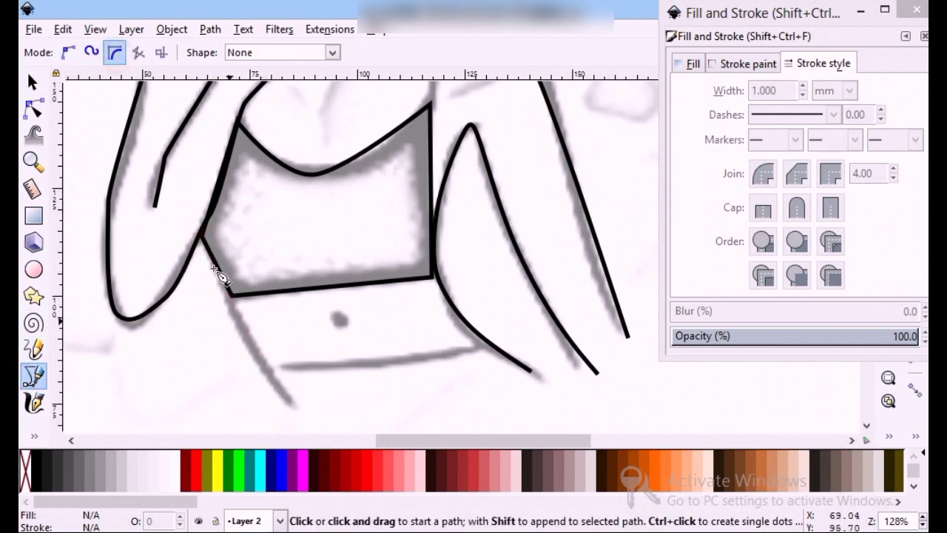
left_click(200, 236)
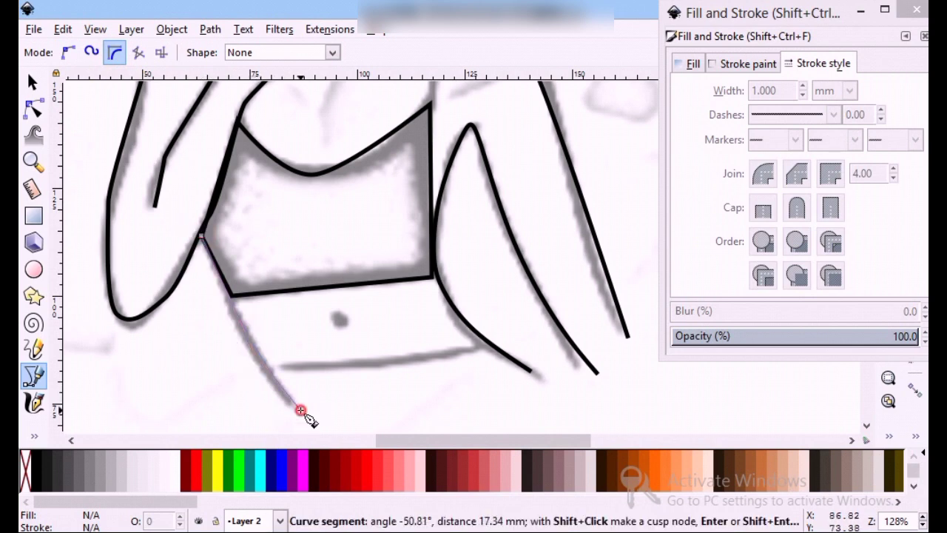
double_click(301, 410)
left_click(689, 63)
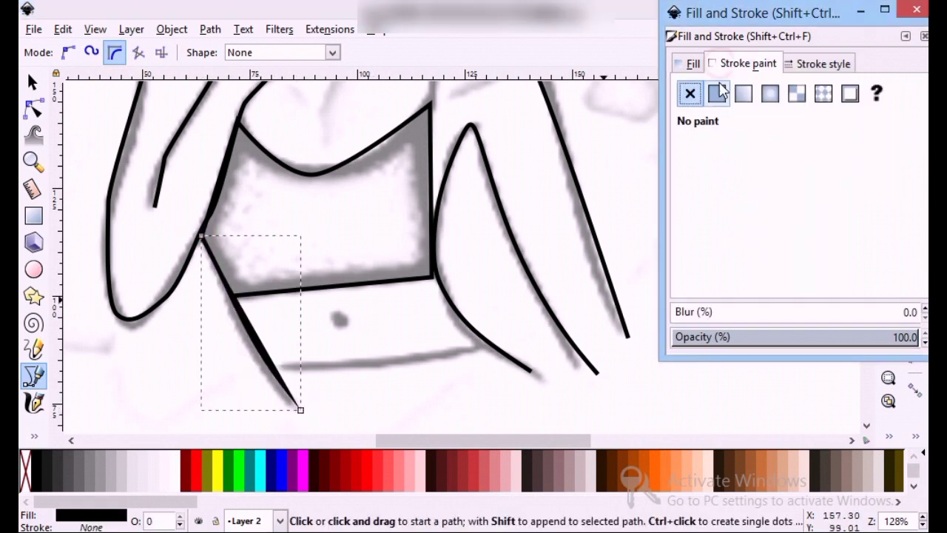
left_click(800, 65)
key("Return")
key("s")
left_click(485, 318)
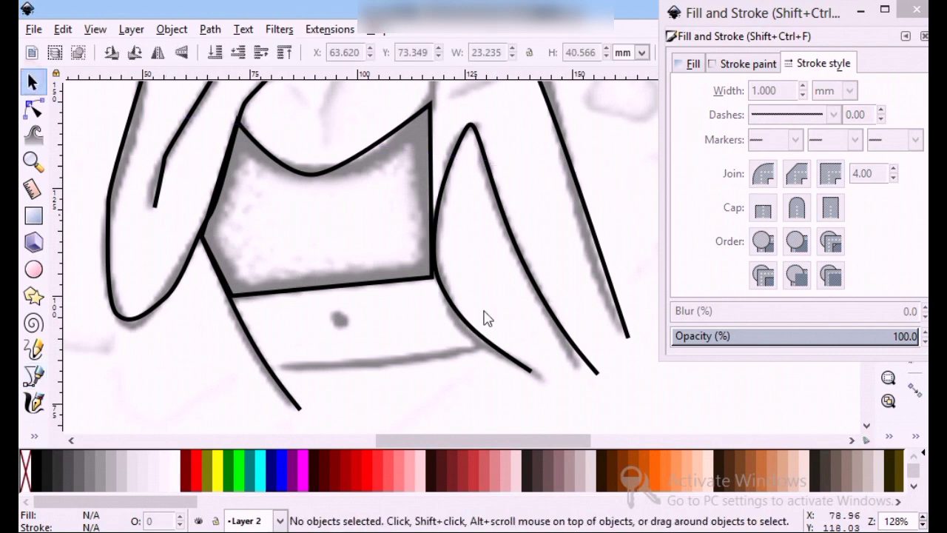
scroll(448, 278, "up", 6)
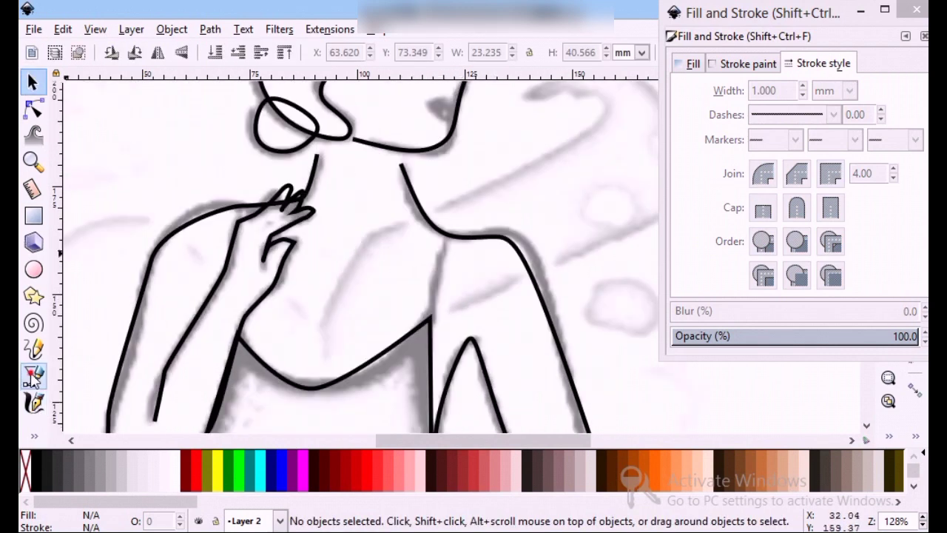
left_click(33, 376)
Draw the crop top's right side edge line with no fill and a 1 mm stroke.
left_click(444, 242)
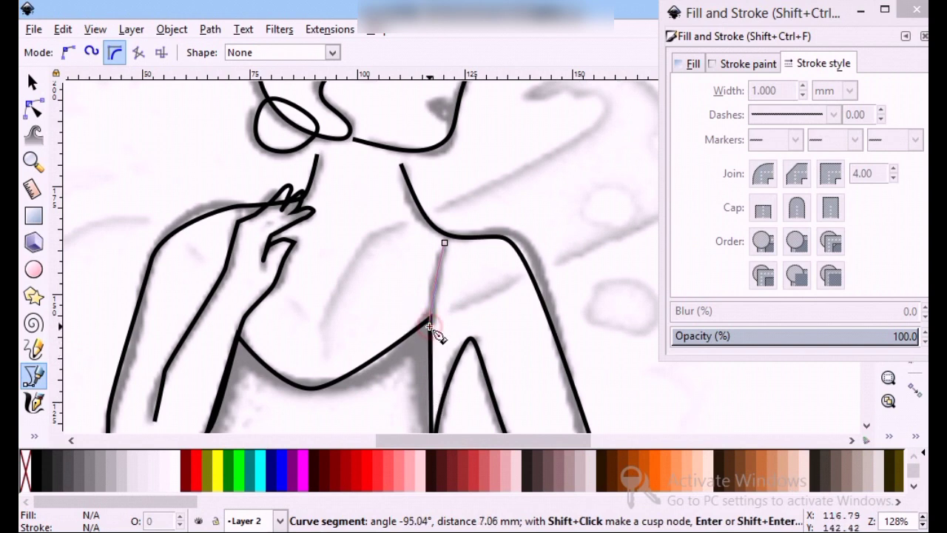
double_click(429, 327)
left_click(712, 63)
left_click(823, 65)
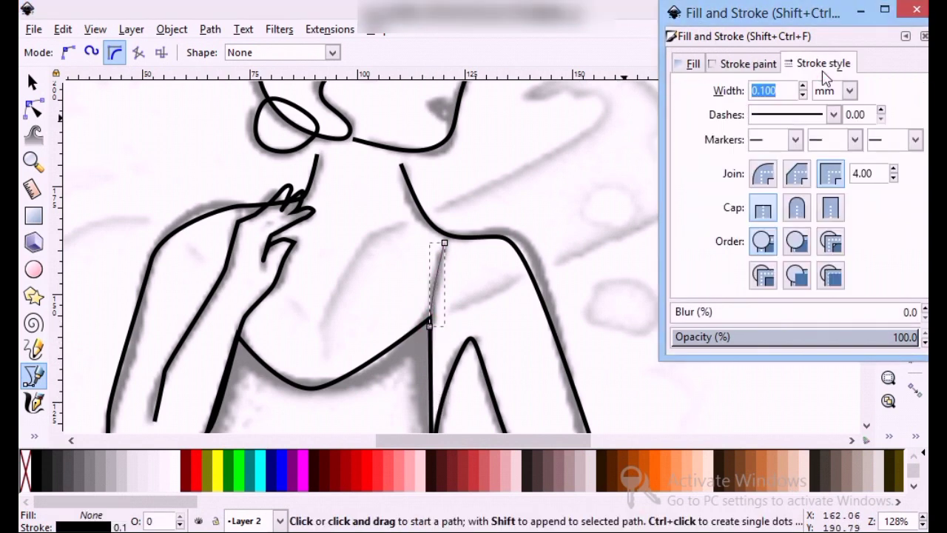
type("1")
key("Return")
key("s")
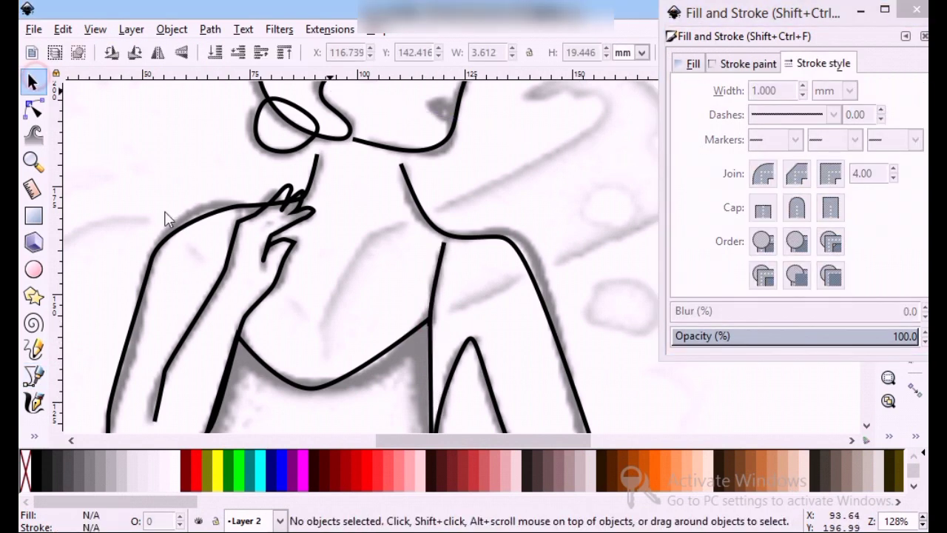
scroll(213, 225, "up", 3)
scroll(213, 224, "down", 5)
scroll(222, 259, "down", 3)
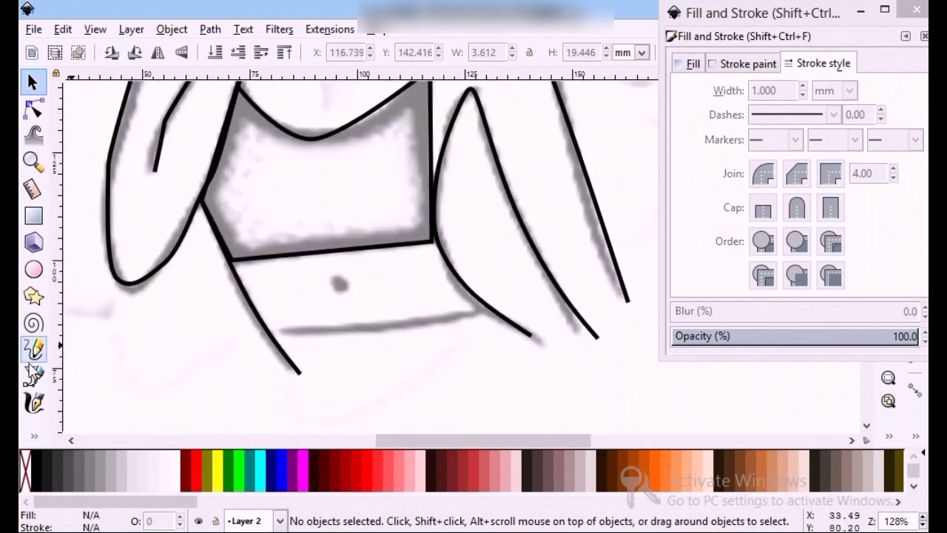
Draw the waistband line under the crop top with no fill and a thick stroke.
left_click(34, 375)
left_click(278, 331)
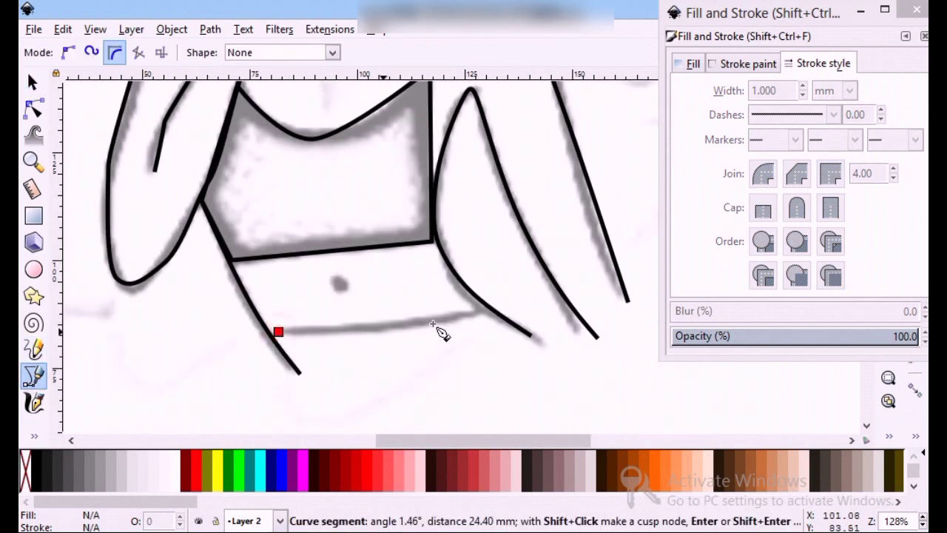
double_click(481, 305)
left_click(743, 64)
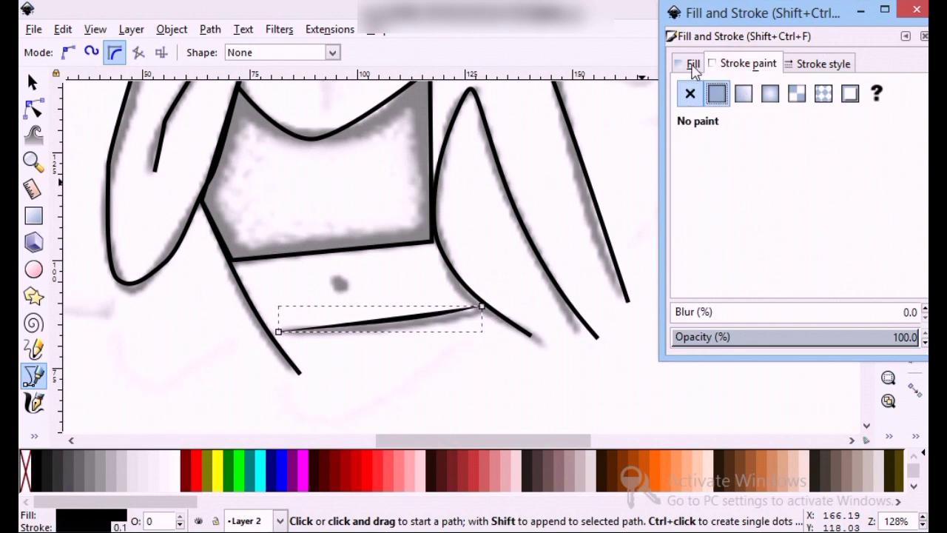
left_click(814, 64)
left_click(636, 161)
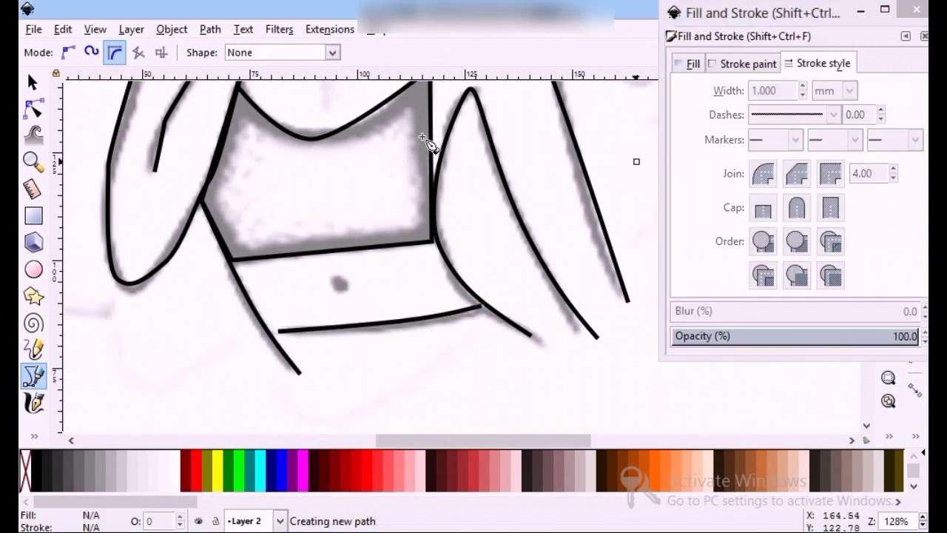
left_click(33, 81)
scroll(296, 307, "up", 5)
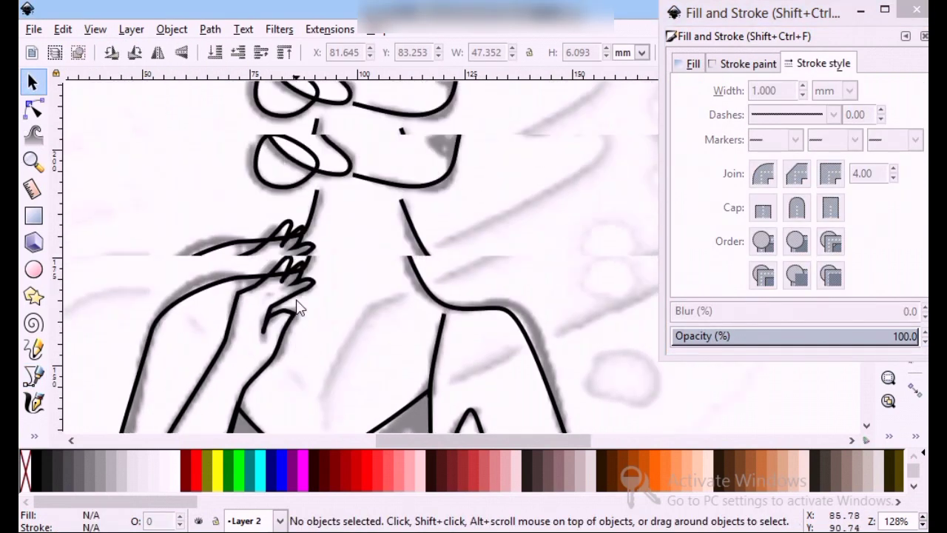
scroll(435, 210, "up", 3)
Draw a small mouth wedge at the chin with no fill and a 1 mm stroke.
left_click(33, 377)
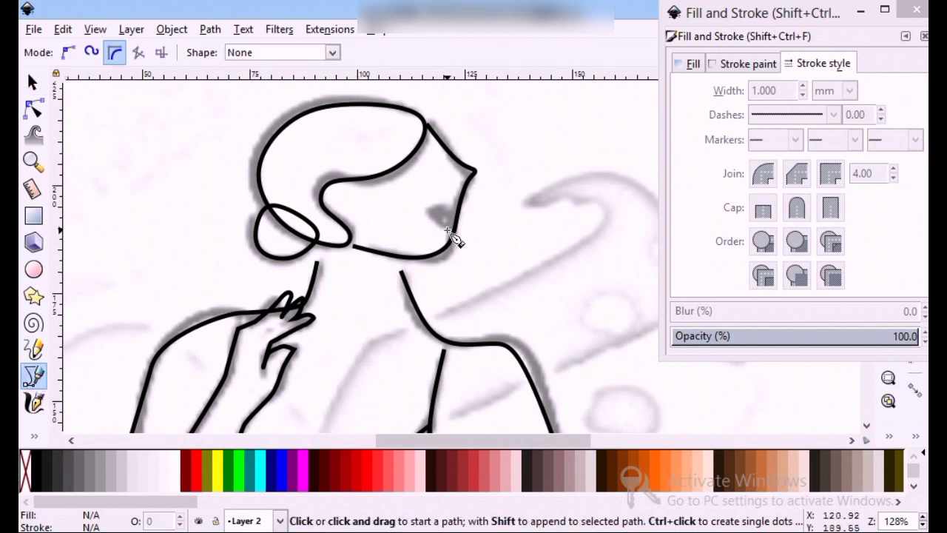
scroll(455, 237, "up", 1)
scroll(453, 222, "up", 1)
left_click_drag(443, 186, 412, 185)
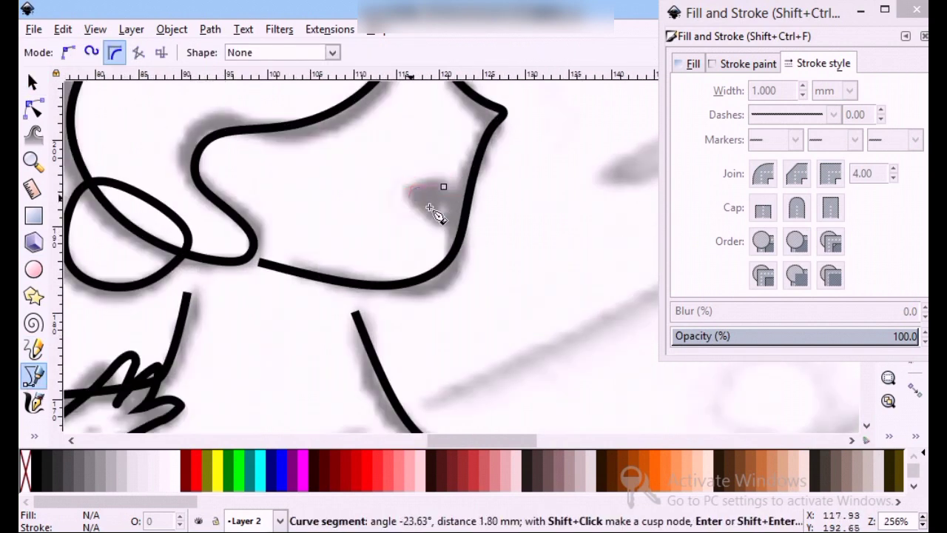
double_click(442, 221)
left_click(747, 63)
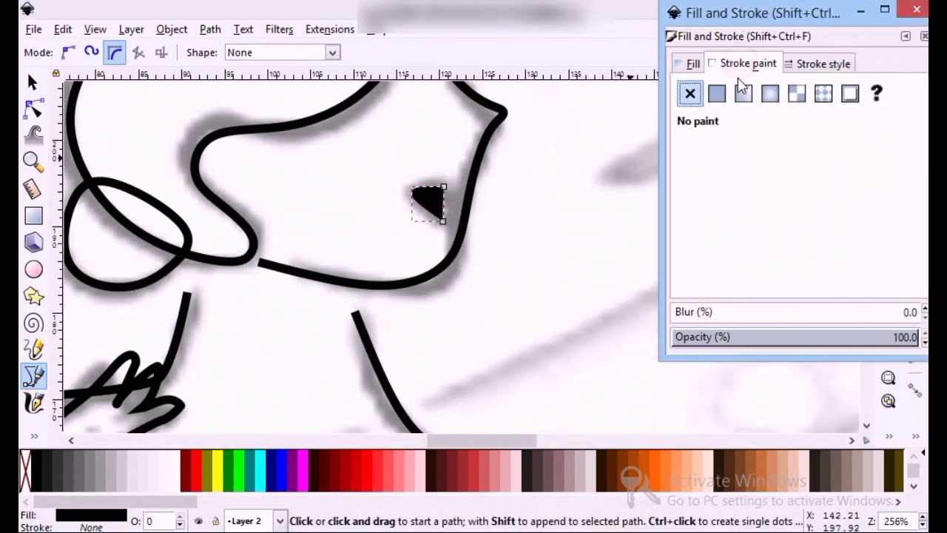
left_click(805, 65)
triple_click(773, 90)
type("1")
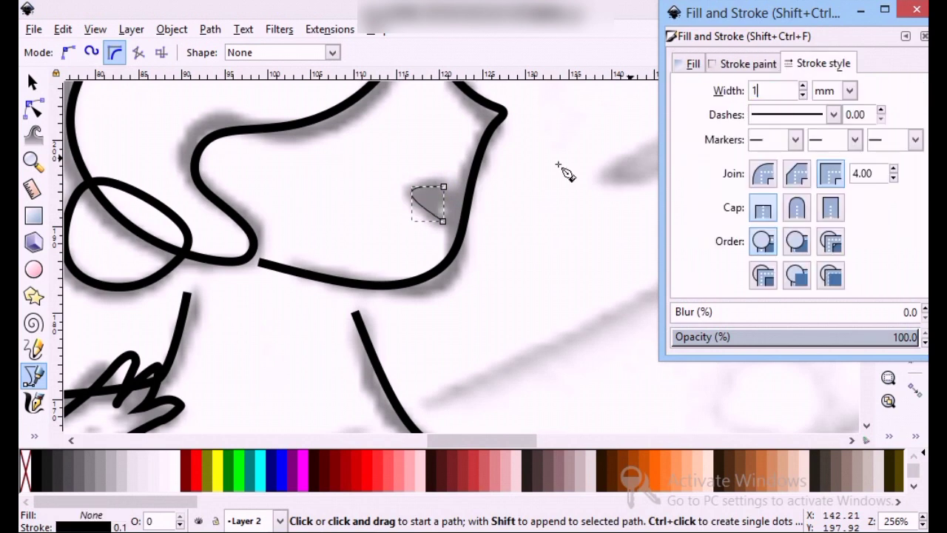
left_click(557, 163)
key("s")
left_click(918, 10)
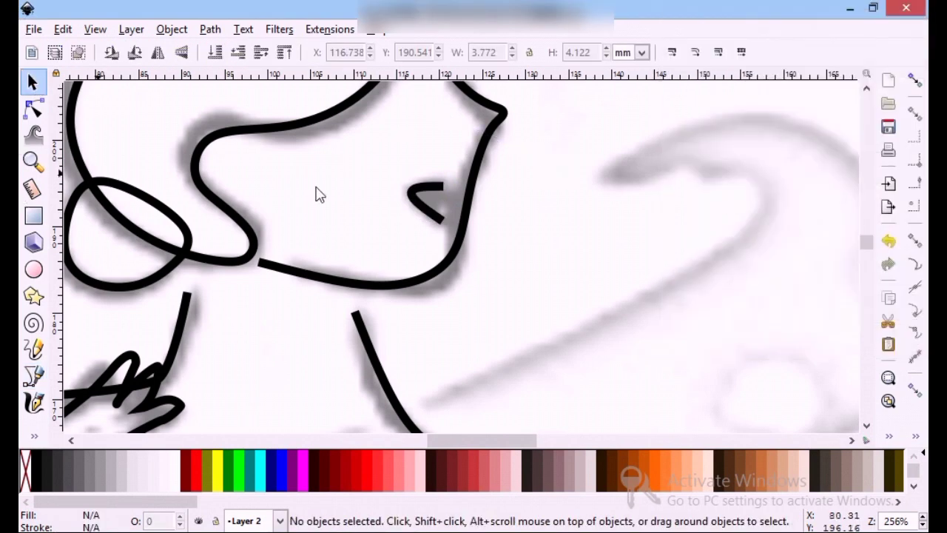
Reshape the mouth's nodes with the Node tool so it meets the face line.
scroll(424, 184, "down", 1)
scroll(355, 200, "up", 1)
scroll(355, 199, "up", 1)
key("n")
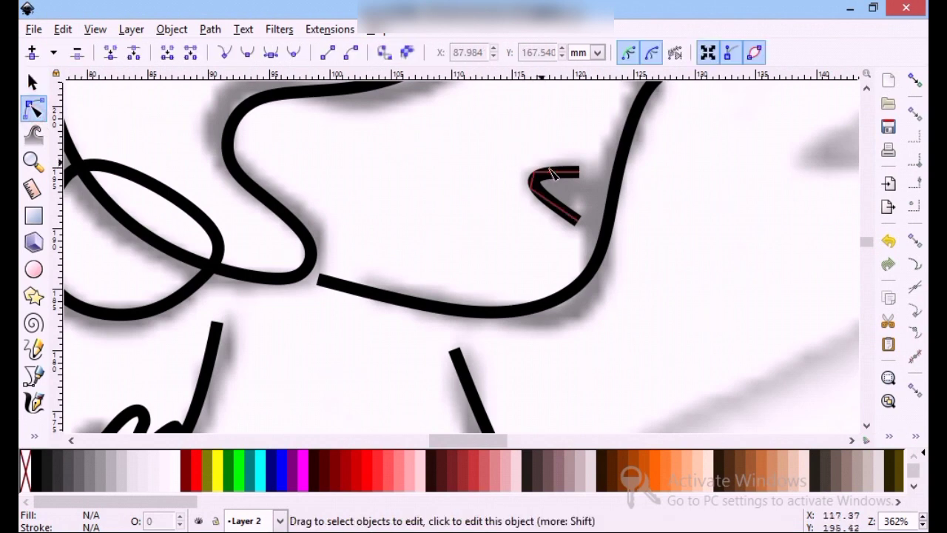
left_click(581, 177)
left_click_drag(581, 177, 616, 177)
left_click_drag(576, 220, 603, 235)
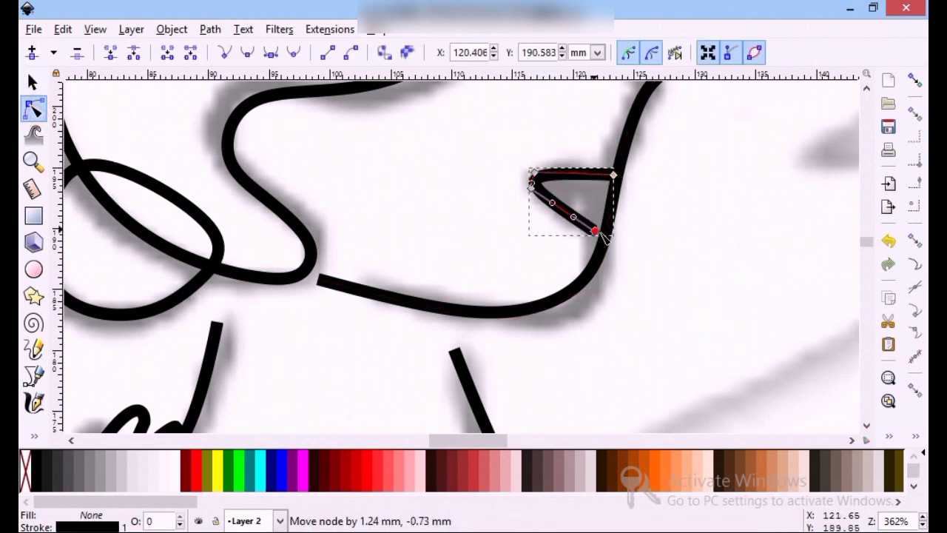
left_click_drag(559, 211, 562, 229)
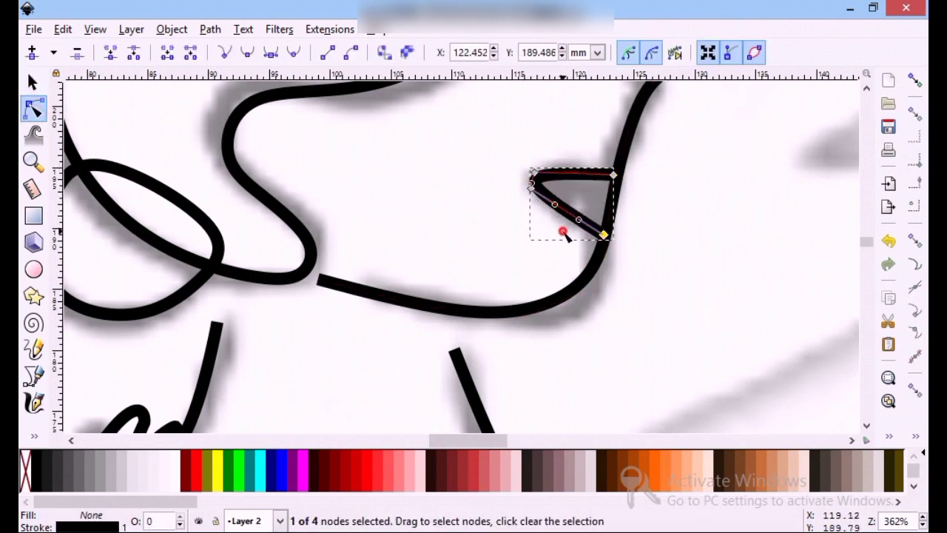
left_click(517, 222)
scroll(462, 118, "down", 3)
scroll(462, 118, "down", 1)
Open the Layers panel and turn off Layer 1's visibility to hide the sketch.
scroll(503, 237, "down", 1)
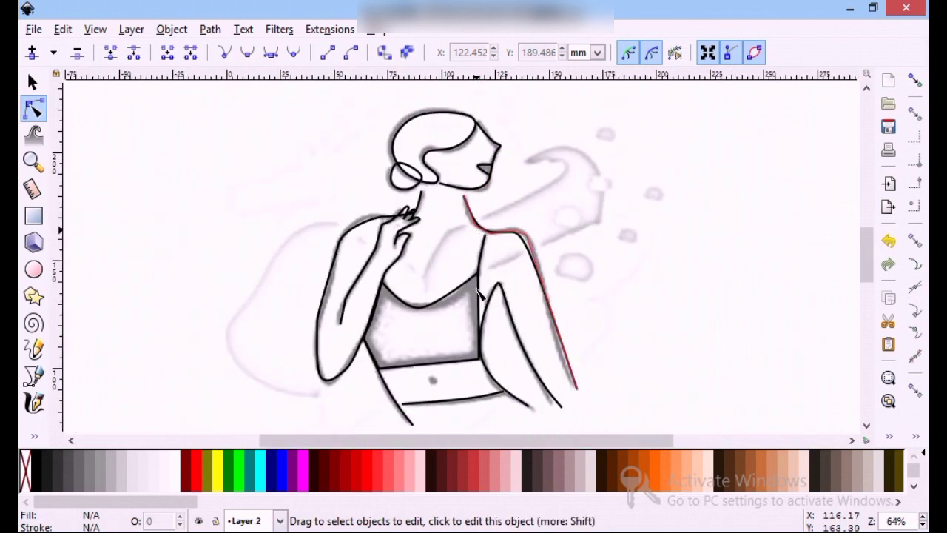
scroll(538, 345, "down", 1)
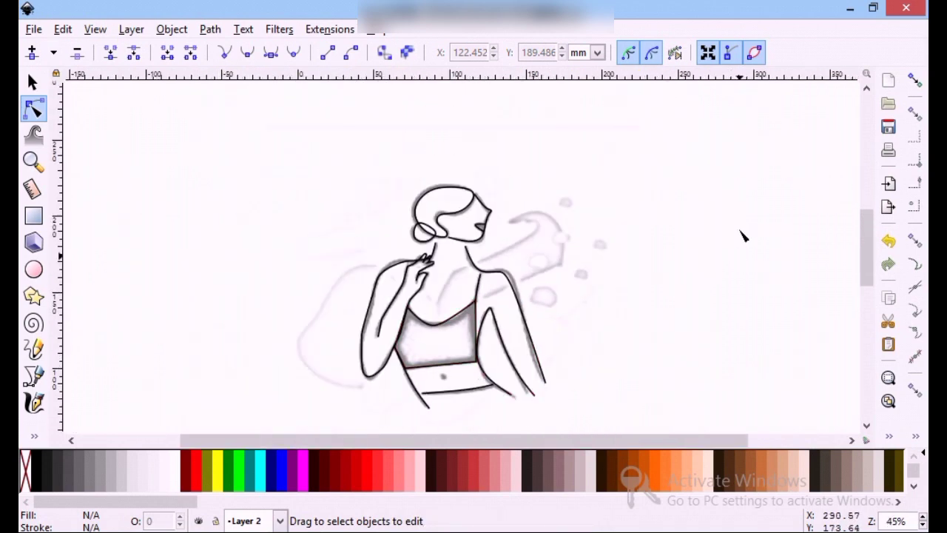
right_click(790, 377)
left_click(818, 360)
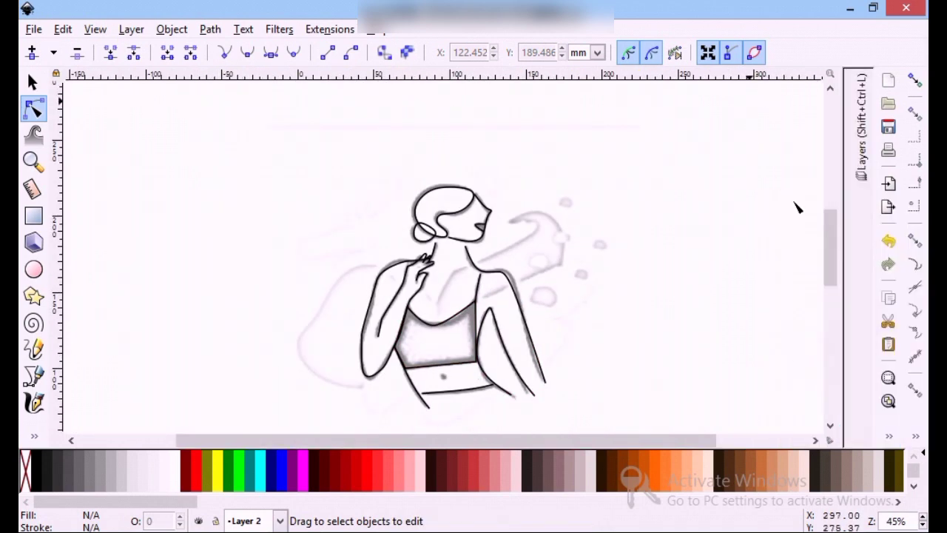
left_click(890, 439)
left_click(806, 346)
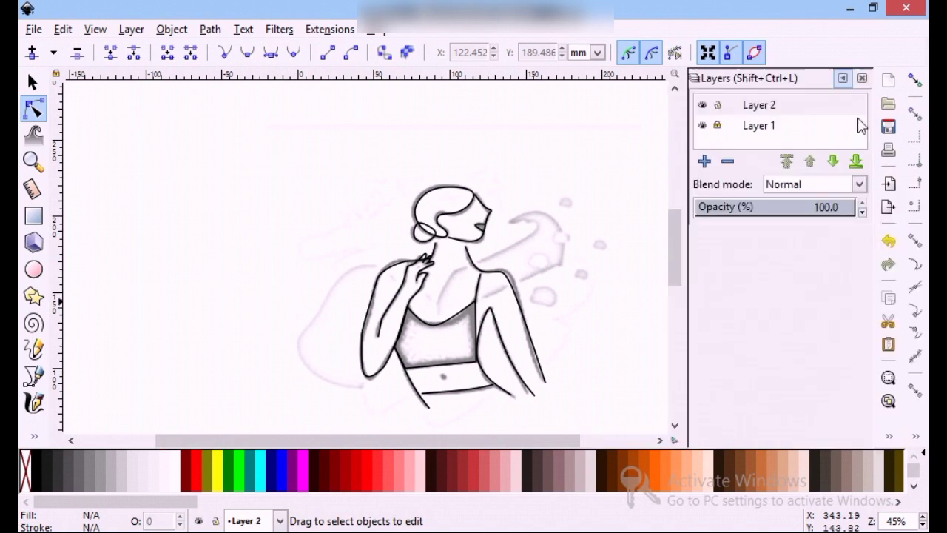
left_click(702, 125)
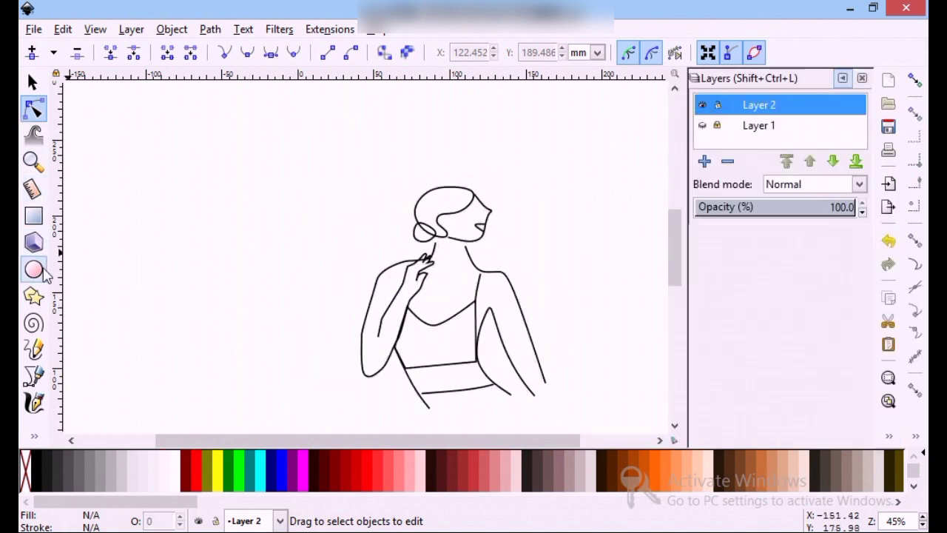
Select the small ear loop and raise it one step in the stacking order.
scroll(496, 279, "up", 3, "ctrl")
left_click(348, 162)
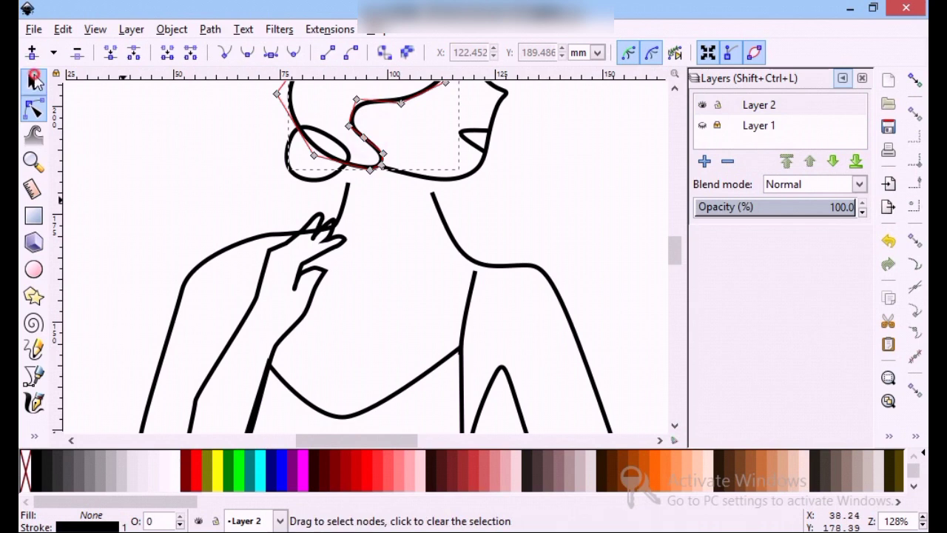
left_click(34, 79)
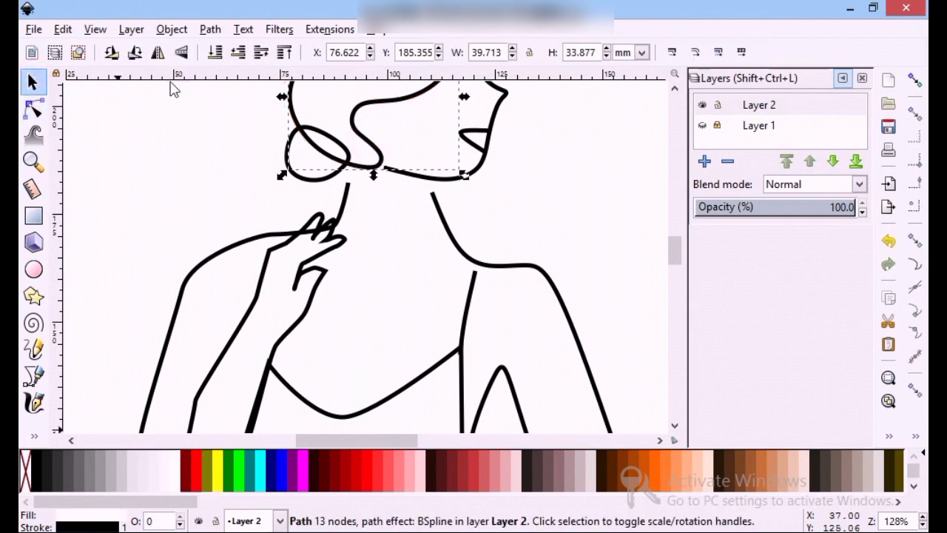
scroll(311, 186, "up", 1)
left_click(332, 181)
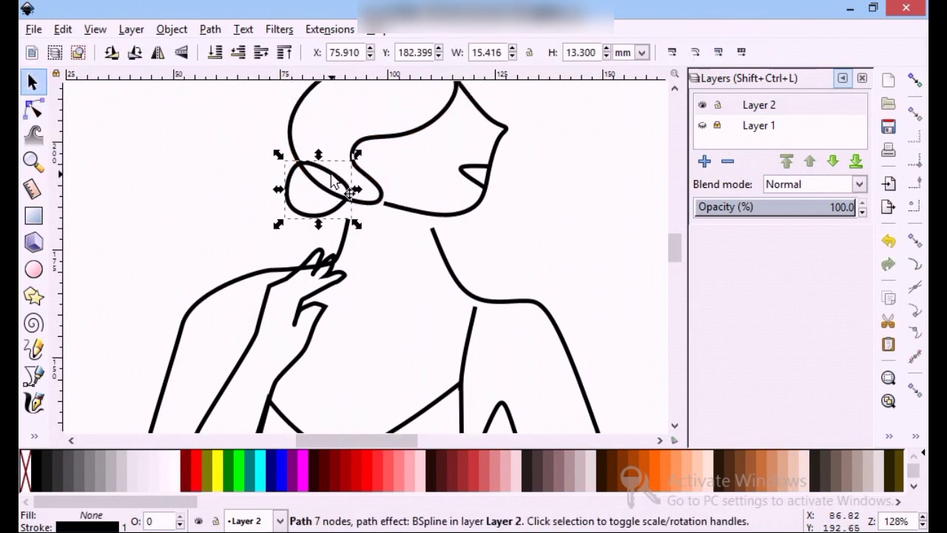
left_click(238, 53)
scroll(252, 185, "down", 1)
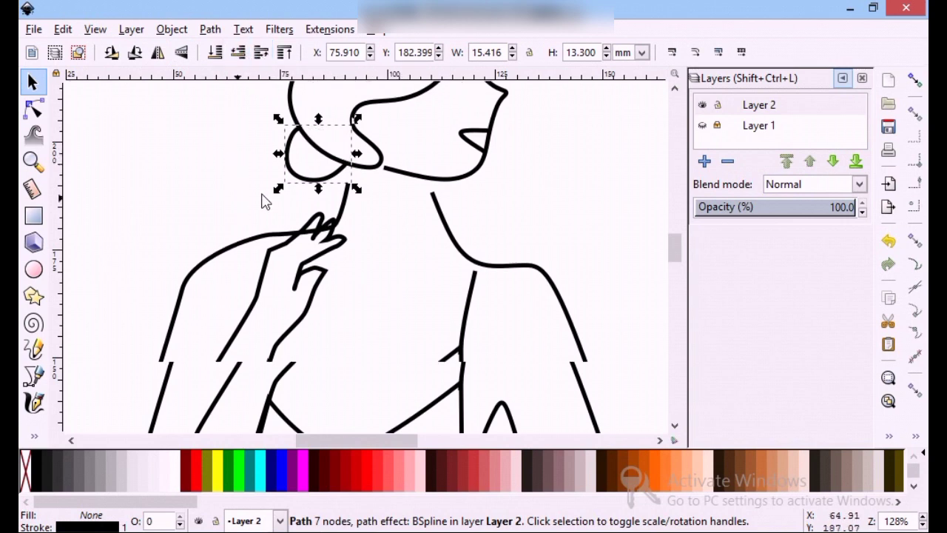
Select the lip triangle and give it a flat fill in Fill and Stroke.
left_click(471, 146)
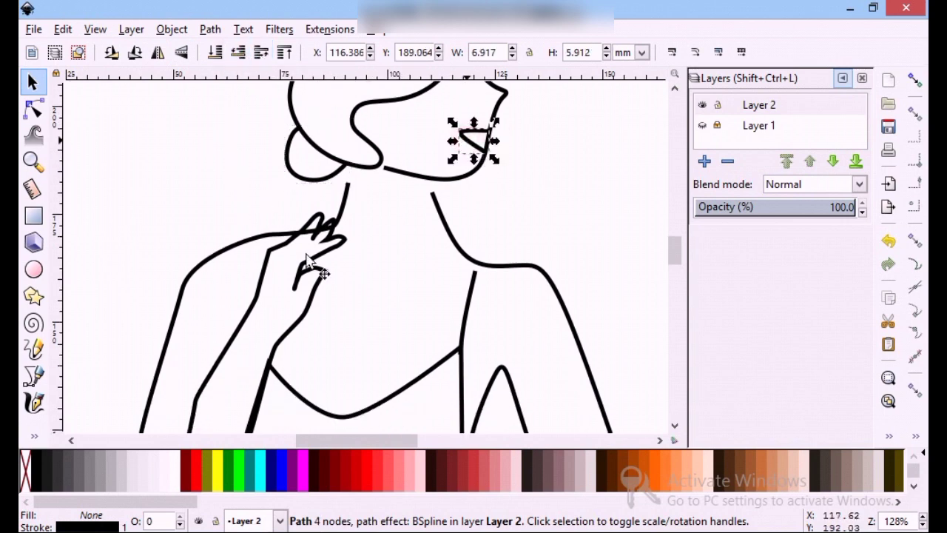
left_click(148, 195)
scroll(500, 173, "up", 2, "ctrl")
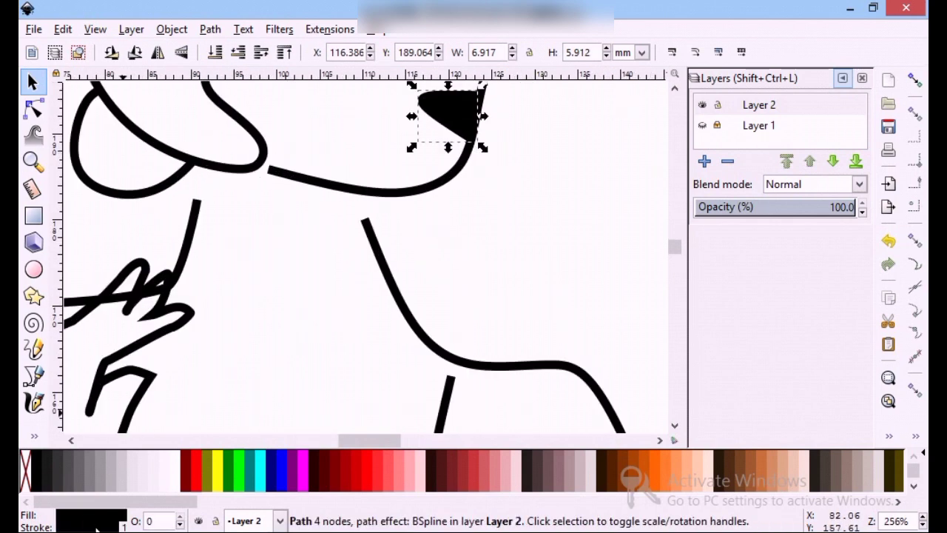
key("ctrl+shift+f")
left_click(817, 64)
left_click(725, 65)
left_click(691, 64)
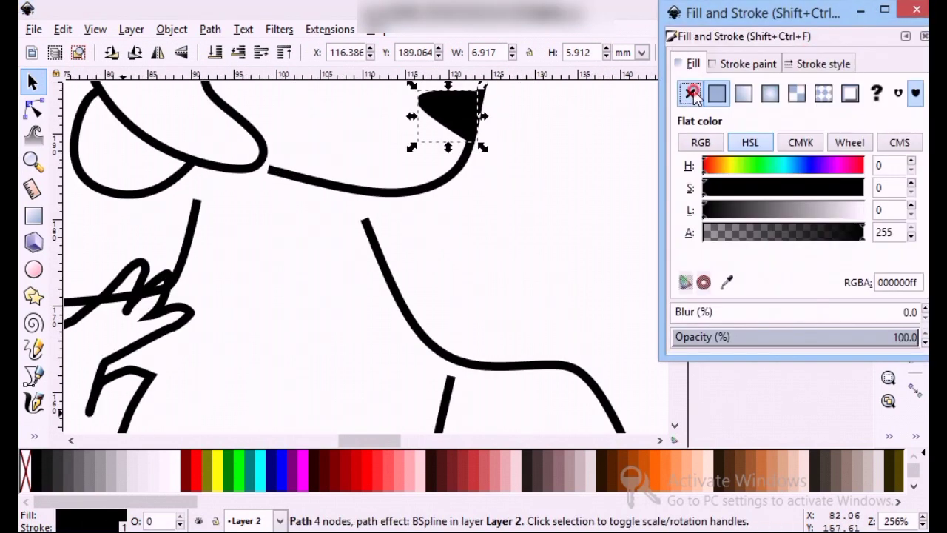
left_click(690, 94)
Make the lip triangle solid black and remove its outline.
left_click(739, 63)
left_click(691, 64)
left_click(717, 94)
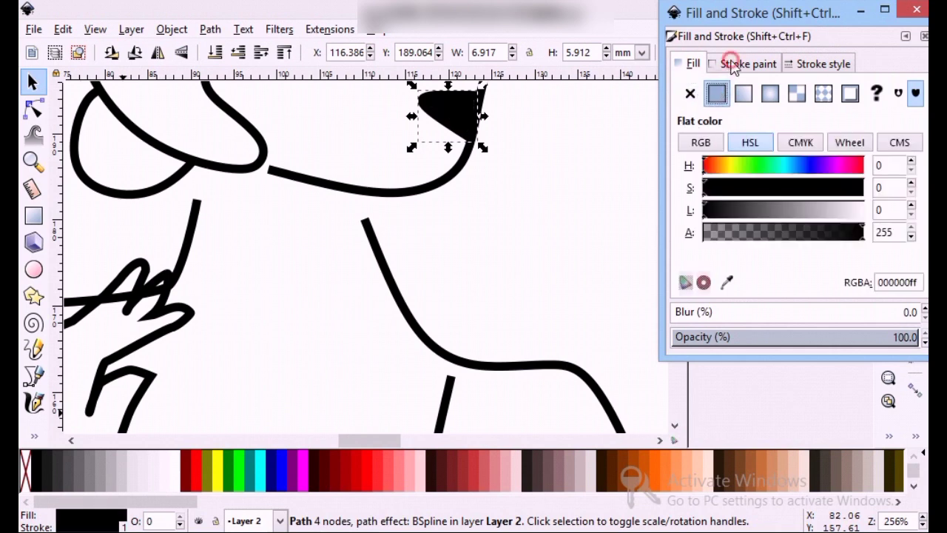
left_click(743, 64)
left_click(690, 93)
left_click(917, 9)
left_click(521, 273)
scroll(555, 237, "down", 1)
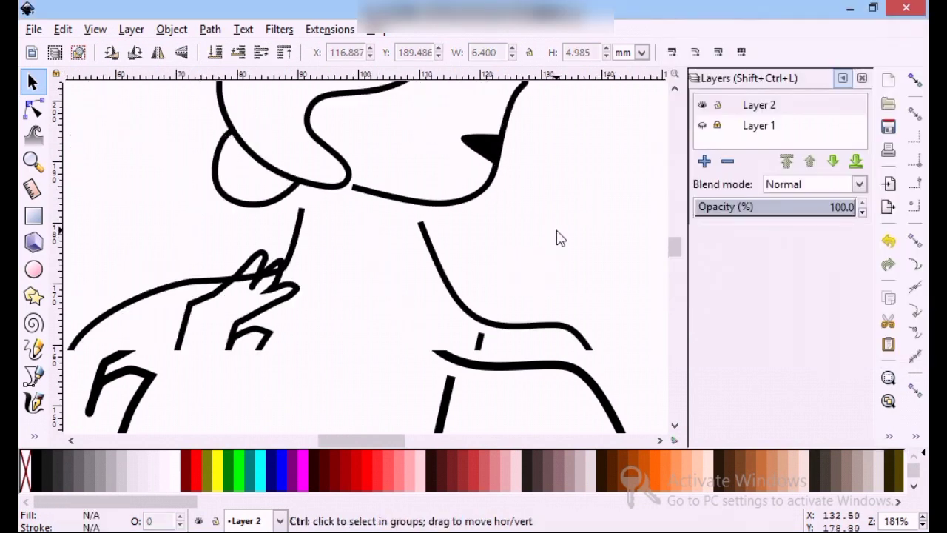
scroll(452, 321, "down", 2)
scroll(349, 270, "down", 1)
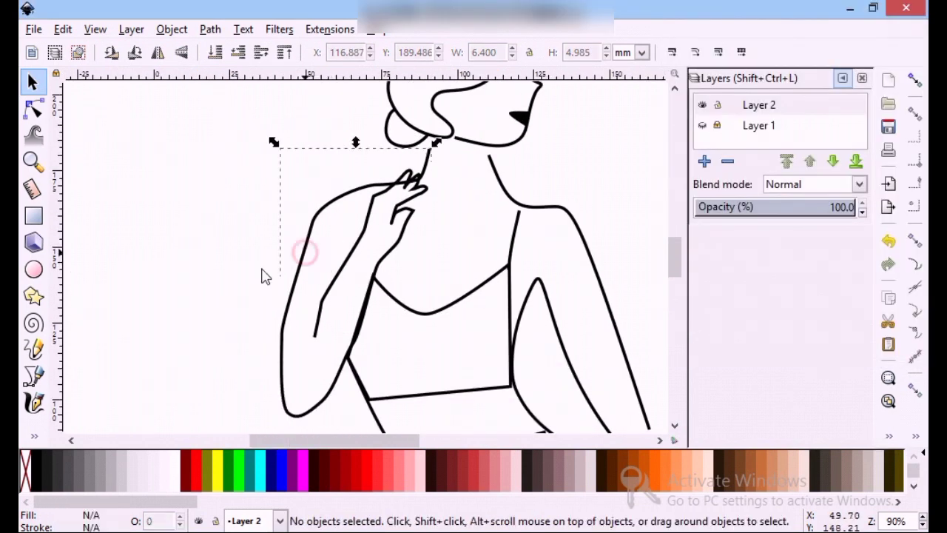
Select the left arm outline and inspect its nodes with the Node tool.
left_click(305, 249)
scroll(360, 254, "up", 4)
scroll(370, 255, "down", 2)
scroll(377, 259, "down", 1)
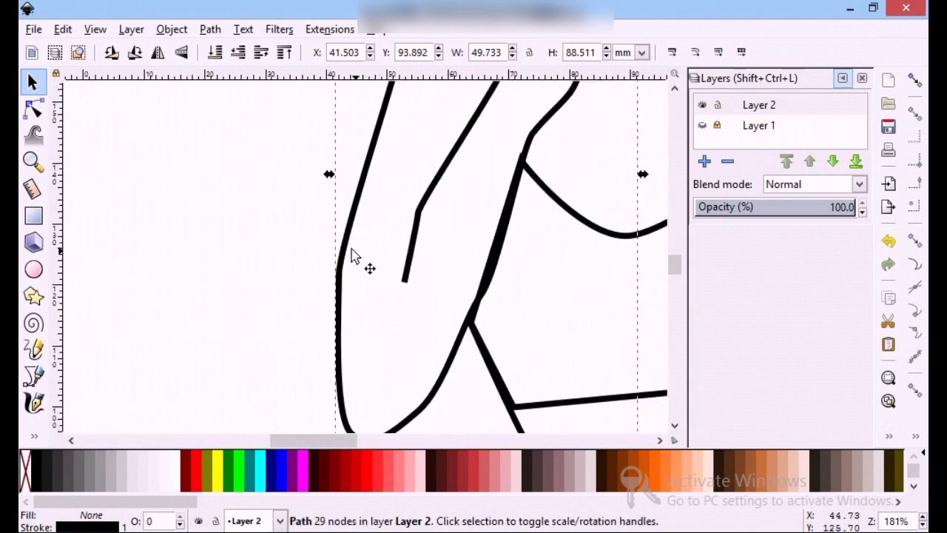
left_click(34, 109)
left_click(338, 274)
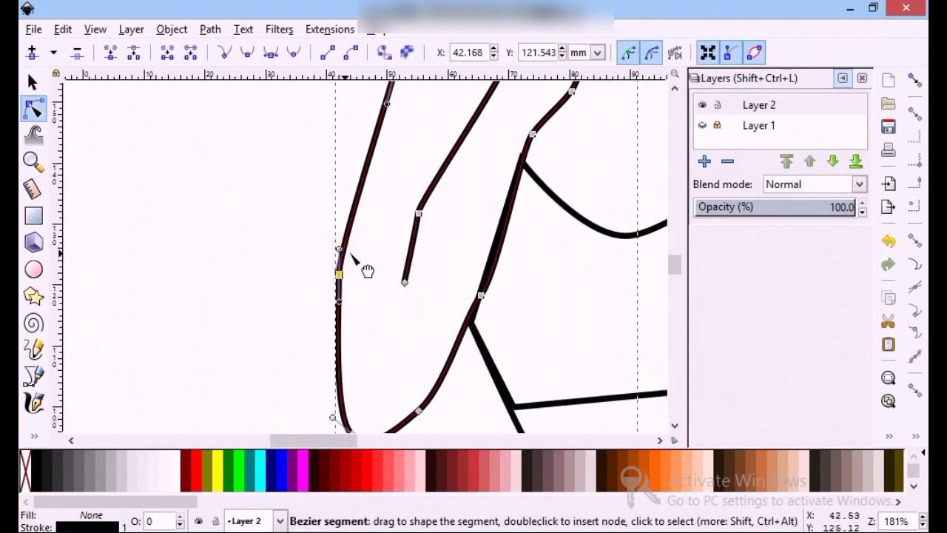
left_click(289, 249)
scroll(518, 259, "up", 1)
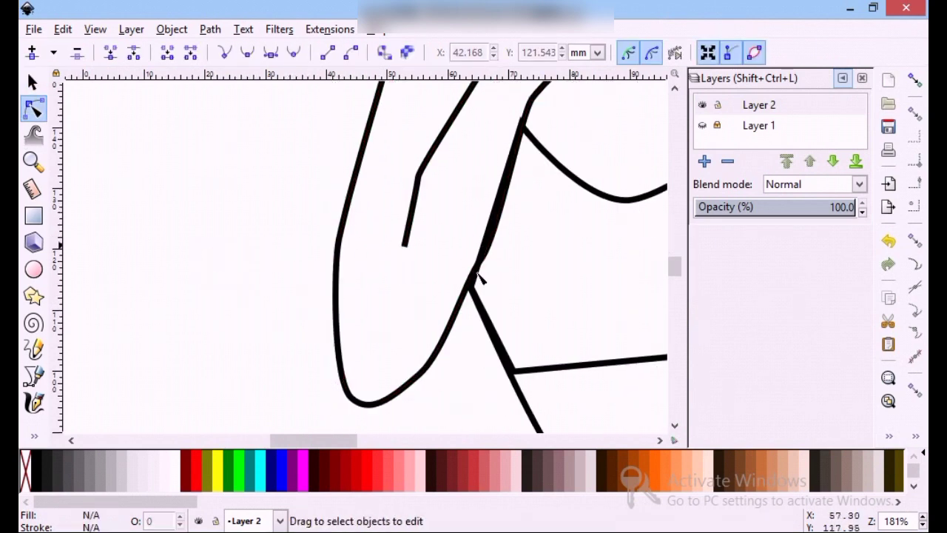
scroll(551, 247, "down", 1)
Fill the crop top's bodice solid black and set its stroke to No paint.
scroll(148, 326, "down", 1)
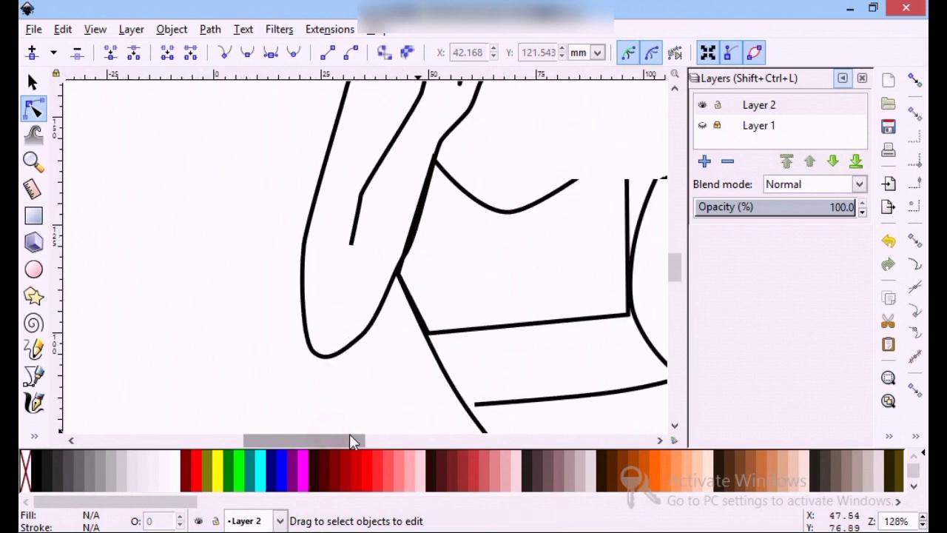
scroll(241, 340, "right", 3)
left_click(240, 340)
left_click(433, 197)
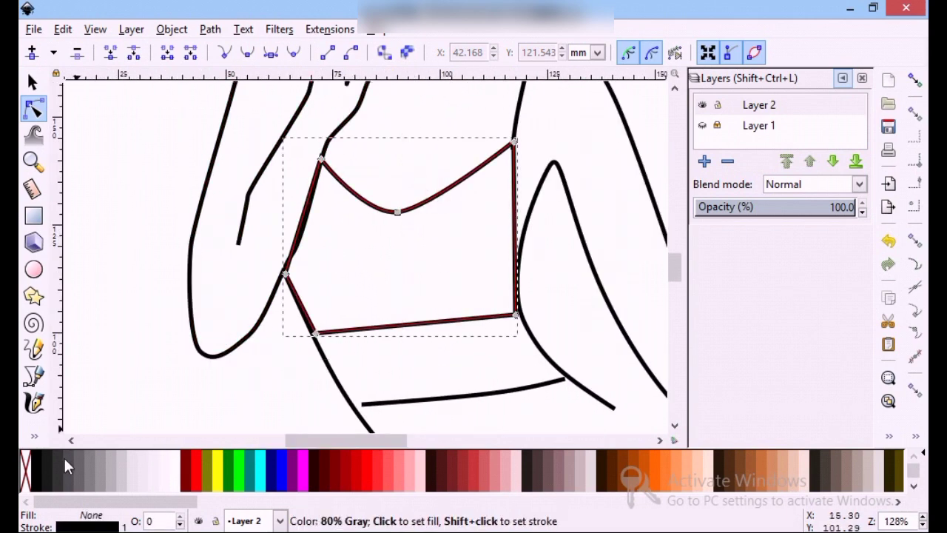
left_click(39, 466)
left_click(173, 421)
scroll(310, 244, "up", 2)
scroll(370, 244, "up", 2)
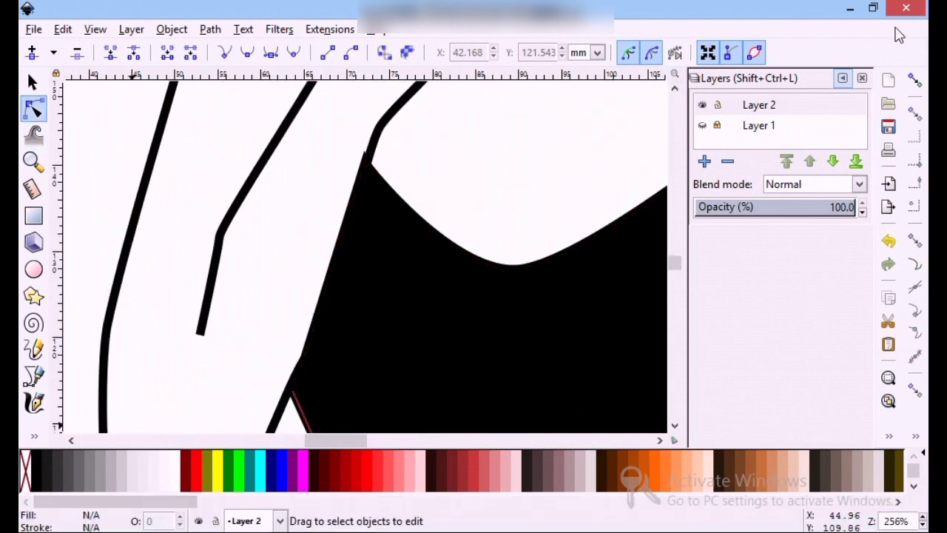
left_click(454, 300)
key("ctrl+shift+f")
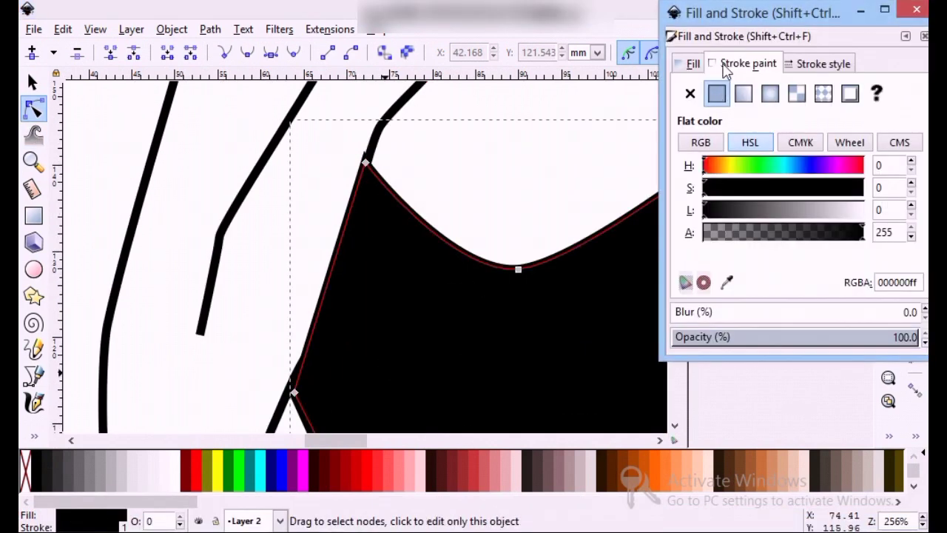
left_click(690, 94)
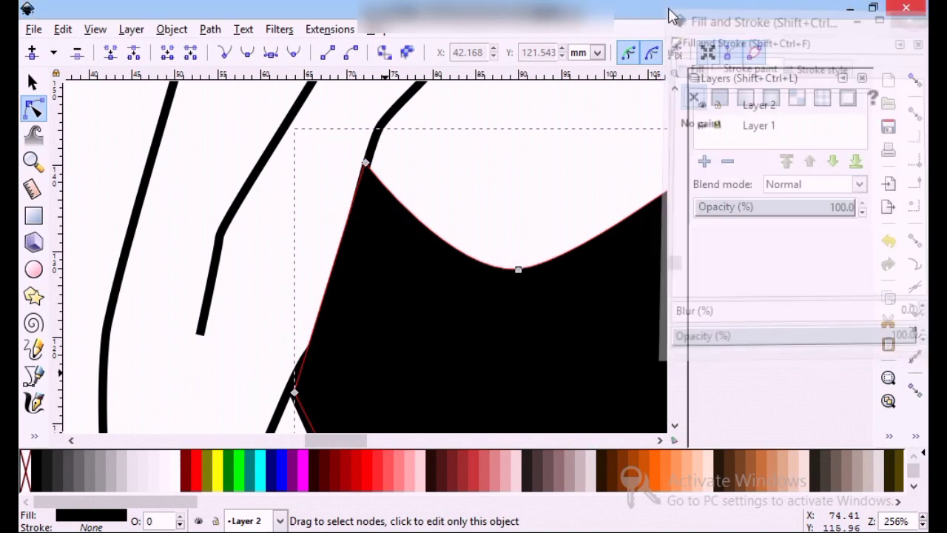
Move the bodice's upper corner nodes onto the arm line and join the neighbouring line to it.
left_click_drag(367, 162, 371, 164)
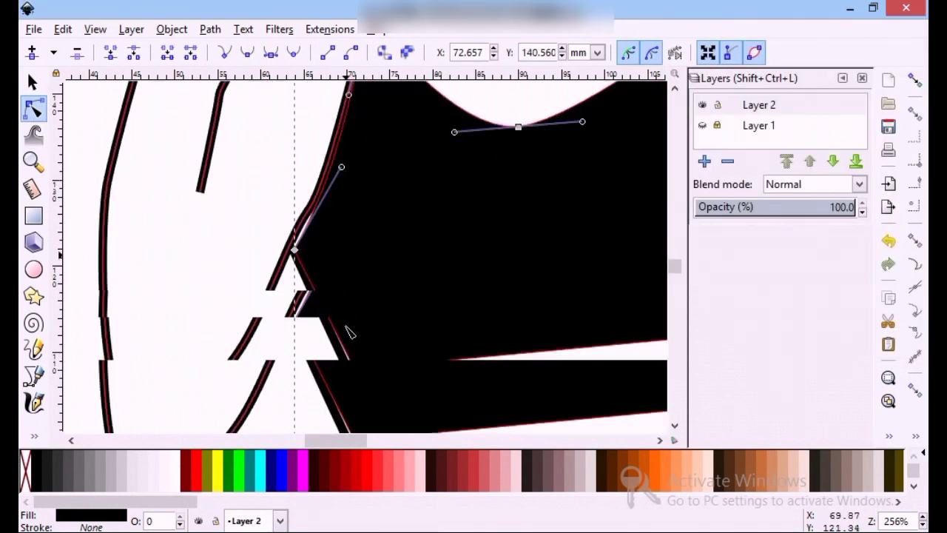
scroll(287, 305, "down", 5)
left_click_drag(295, 250, 295, 240)
left_click(300, 314)
left_click(296, 251)
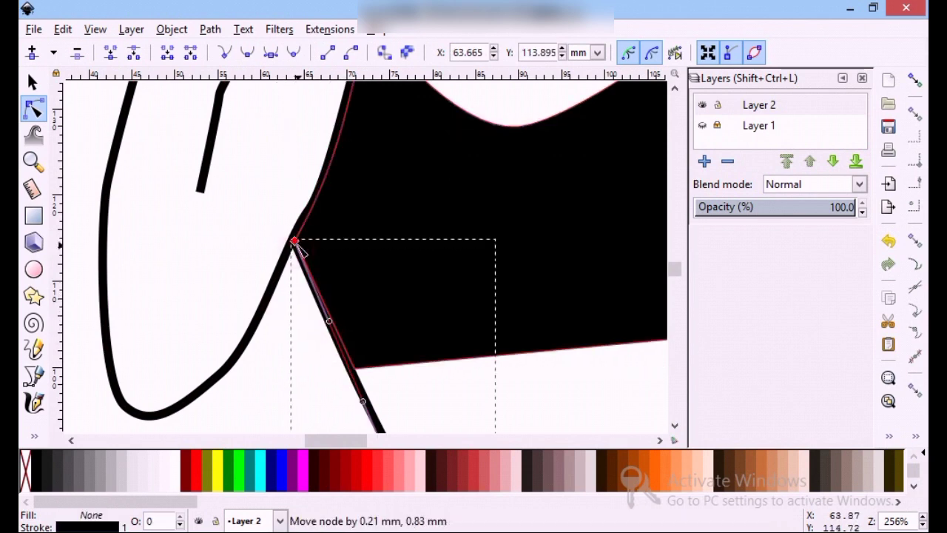
left_click(309, 364)
scroll(311, 362, "down", 3)
scroll(484, 334, "up", 3)
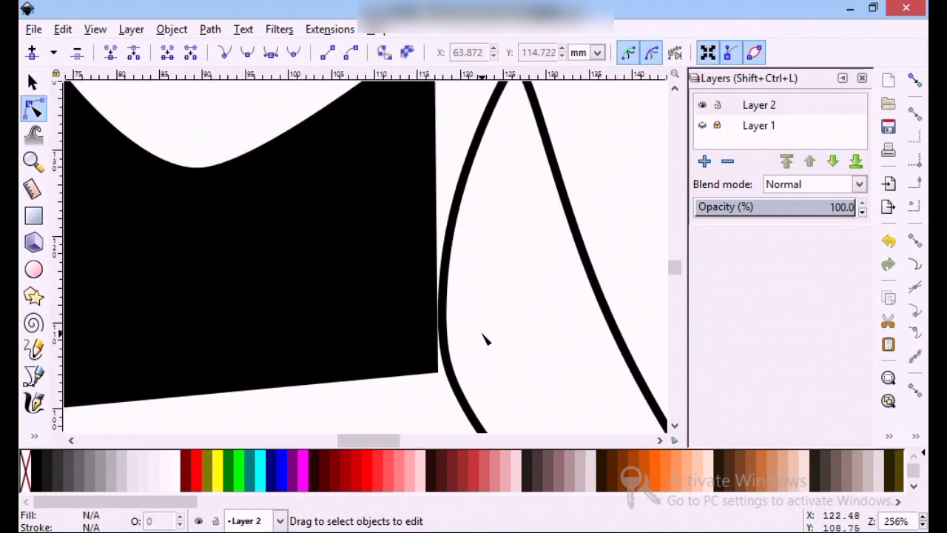
Snap the bodice's bottom-right corner onto the arm line and join the strap line above it.
left_click_drag(437, 373, 444, 366)
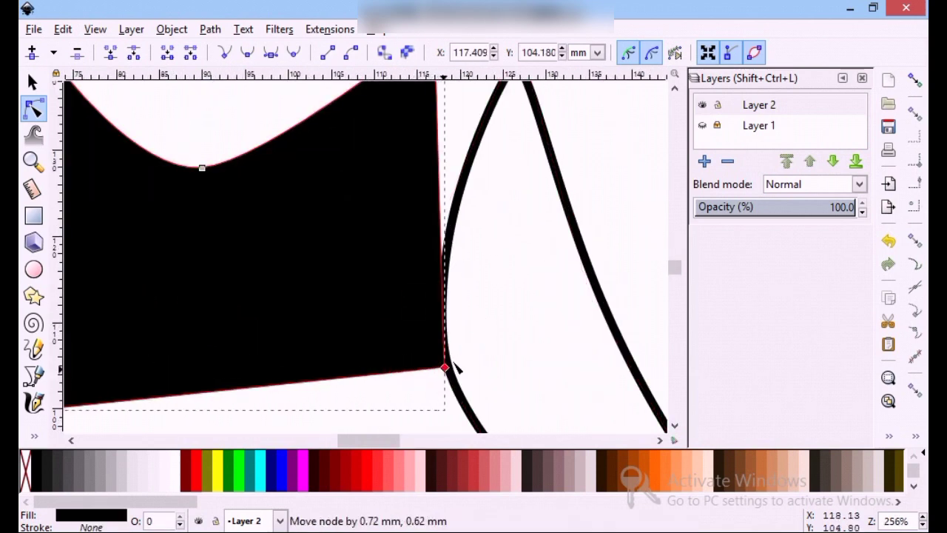
left_click(500, 320)
scroll(502, 323, "down", 1)
scroll(500, 320, "down", 3)
scroll(495, 190, "up", 4)
scroll(475, 249, "up", 1)
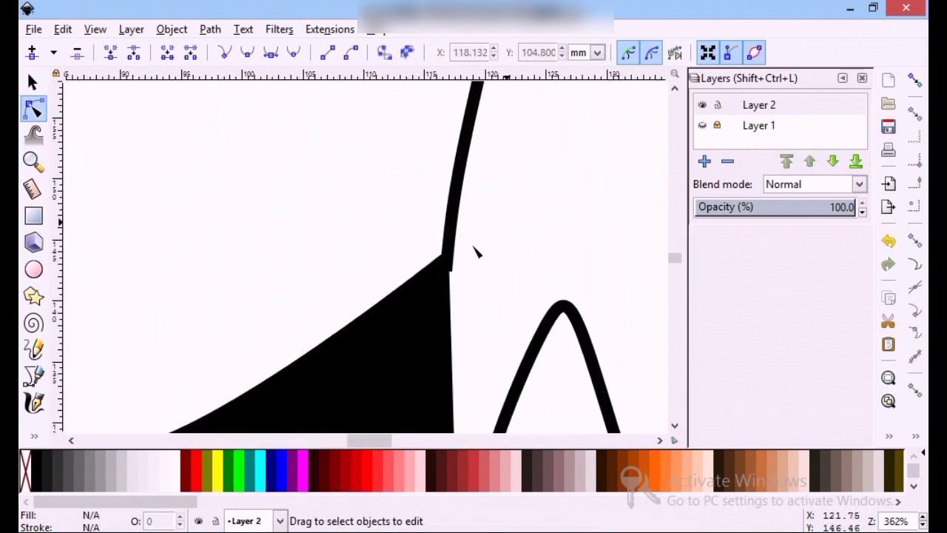
left_click(447, 270)
left_click_drag(446, 271, 443, 262)
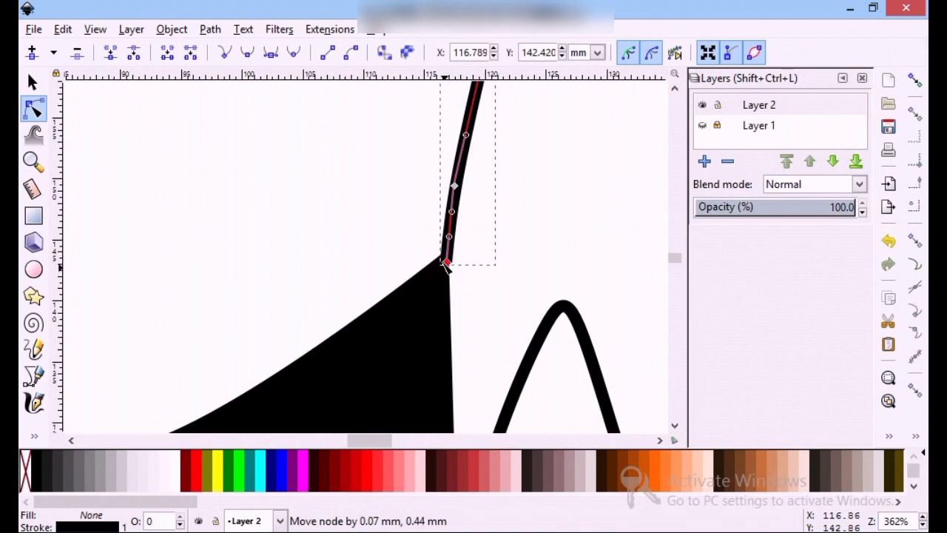
left_click(400, 248)
scroll(401, 249, "down", 3)
scroll(412, 306, "down", 2)
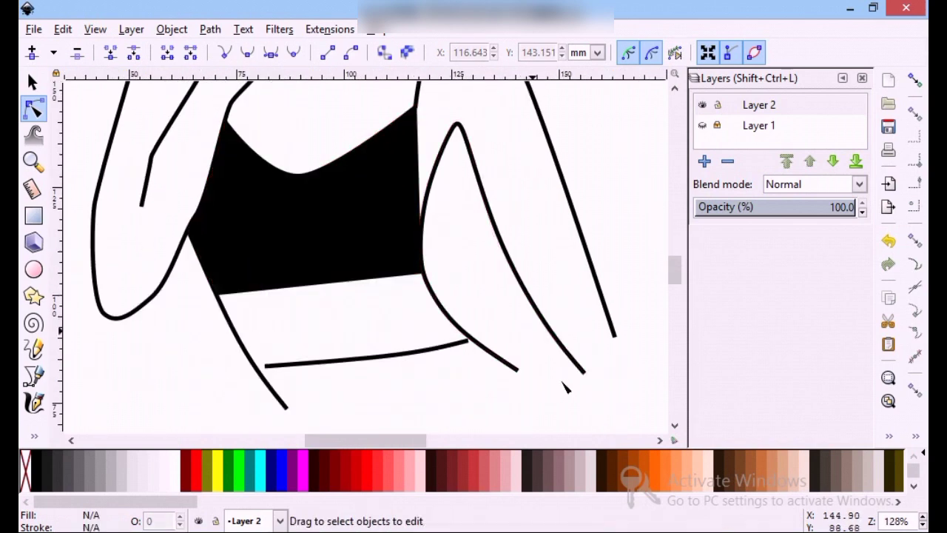
scroll(537, 333, "down", 2)
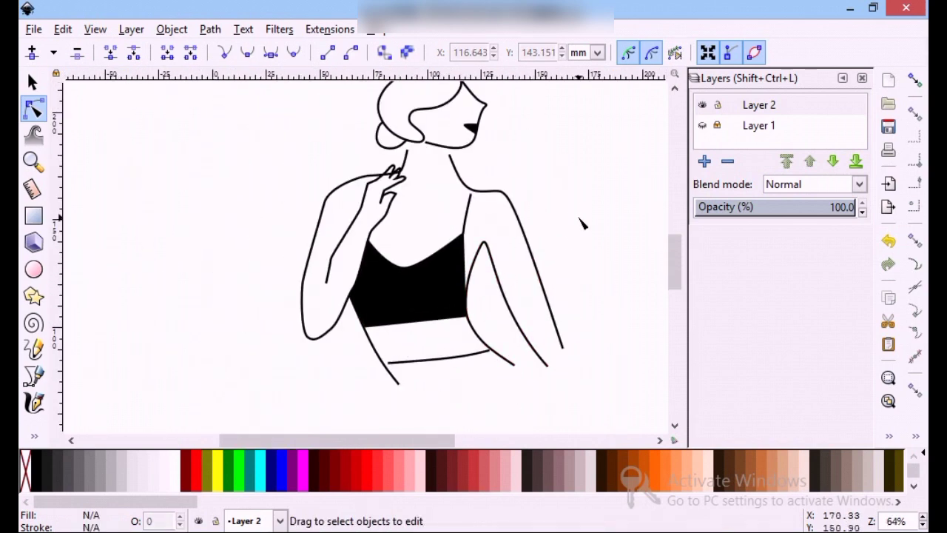
Scale the black lip shape down with a corner handle of the Selector tool.
scroll(545, 190, "down", 1)
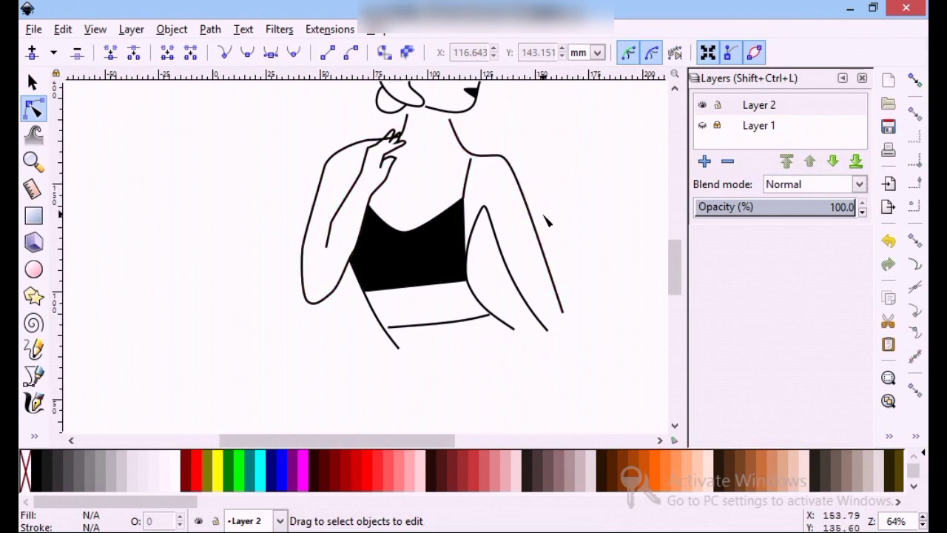
scroll(546, 220, "up", 2)
scroll(553, 218, "down", 3)
left_click_drag(368, 441, 433, 440)
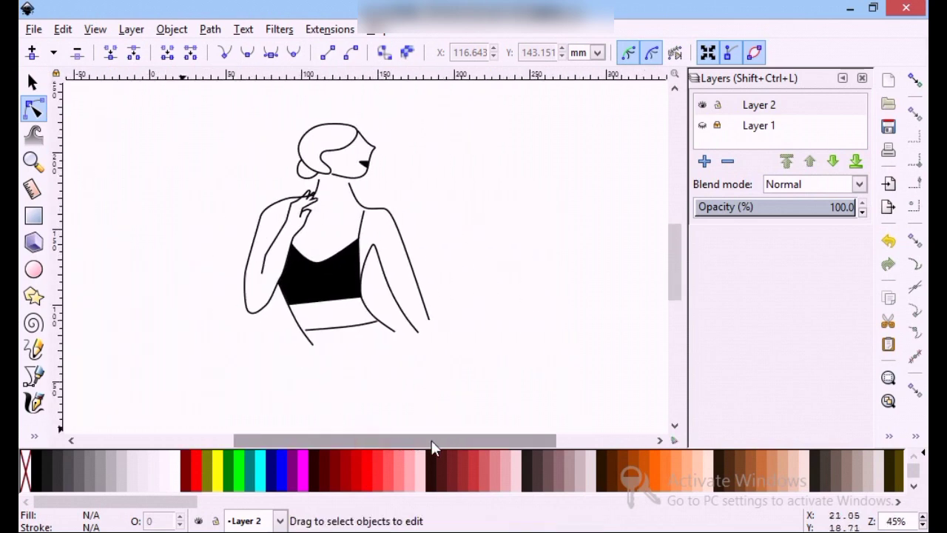
scroll(448, 239, "up", 1)
scroll(422, 179, "up", 1)
scroll(422, 180, "up", 1)
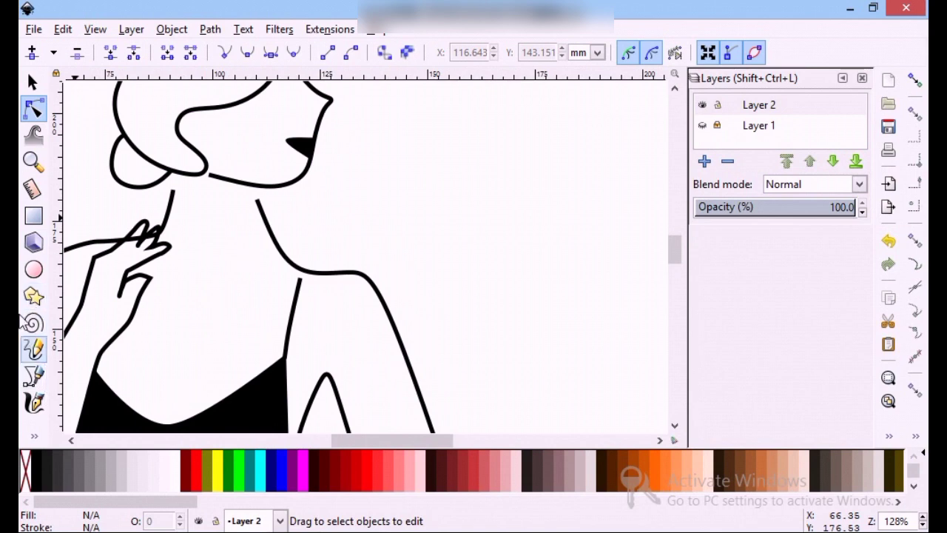
left_click(299, 152)
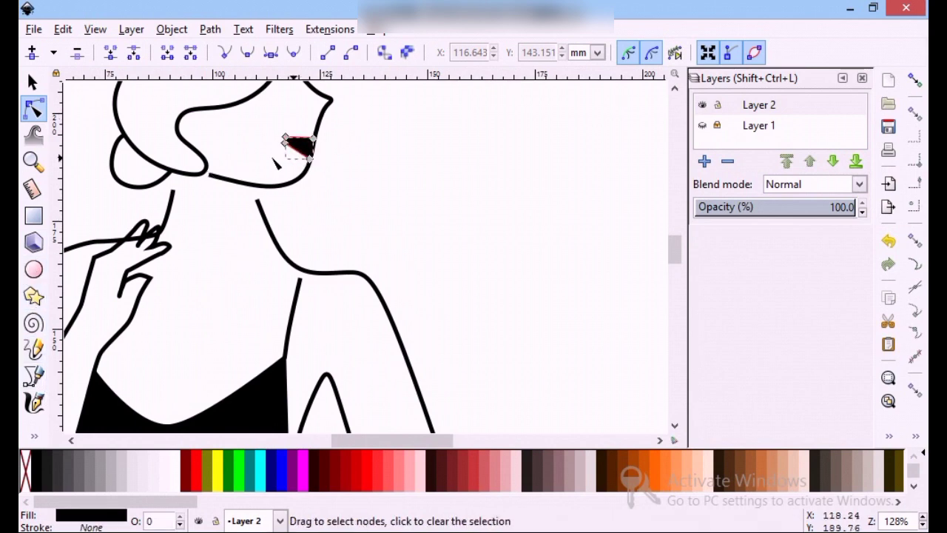
scroll(274, 161, "up", 3)
key("s")
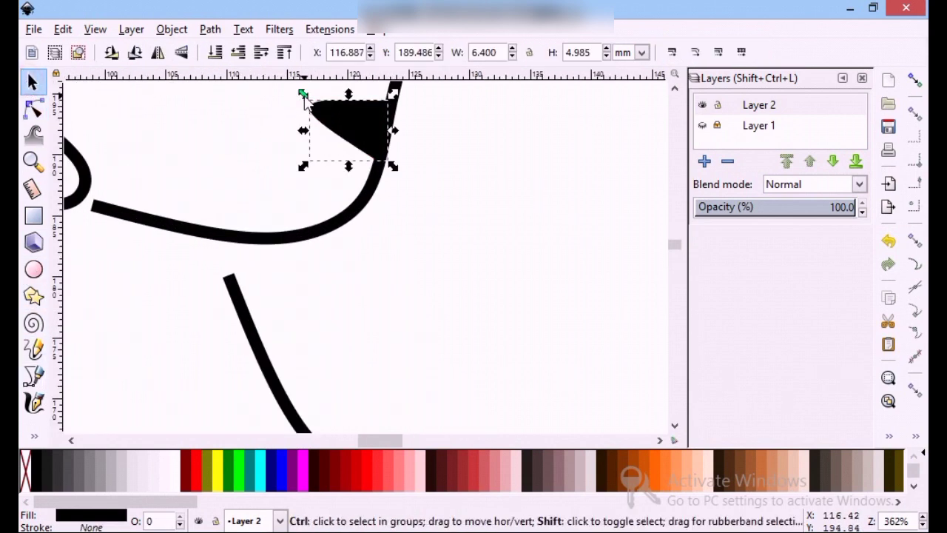
left_click_drag(303, 95, 321, 109)
Fill the smaller lip shape white and shrink it further inside the lip.
left_click(175, 477)
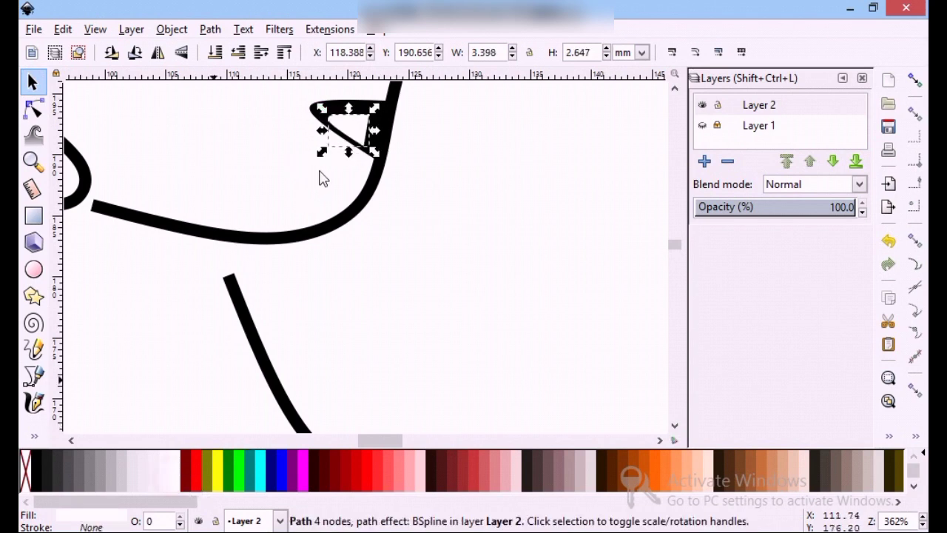
left_click_drag(335, 150, 344, 144)
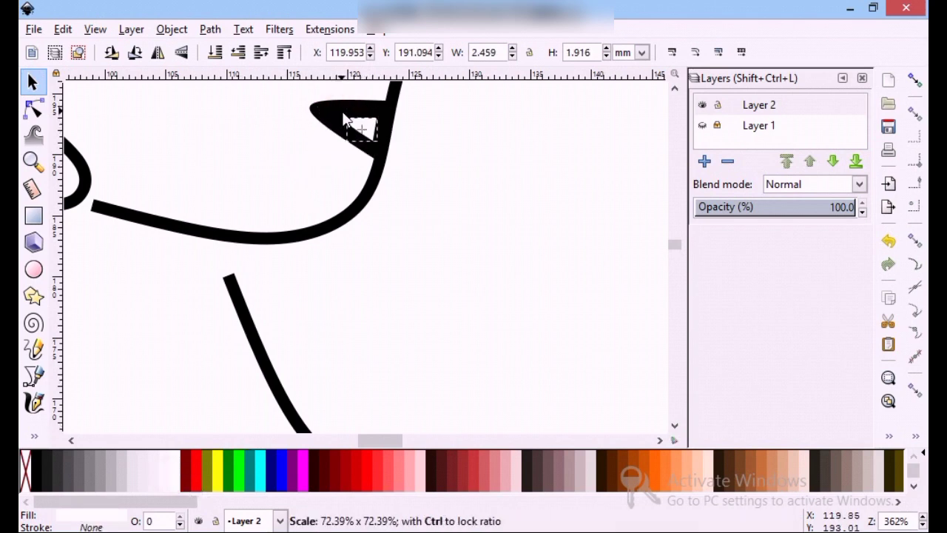
scroll(329, 184, "up", 2)
scroll(348, 194, "down", 3)
scroll(385, 218, "down", 2)
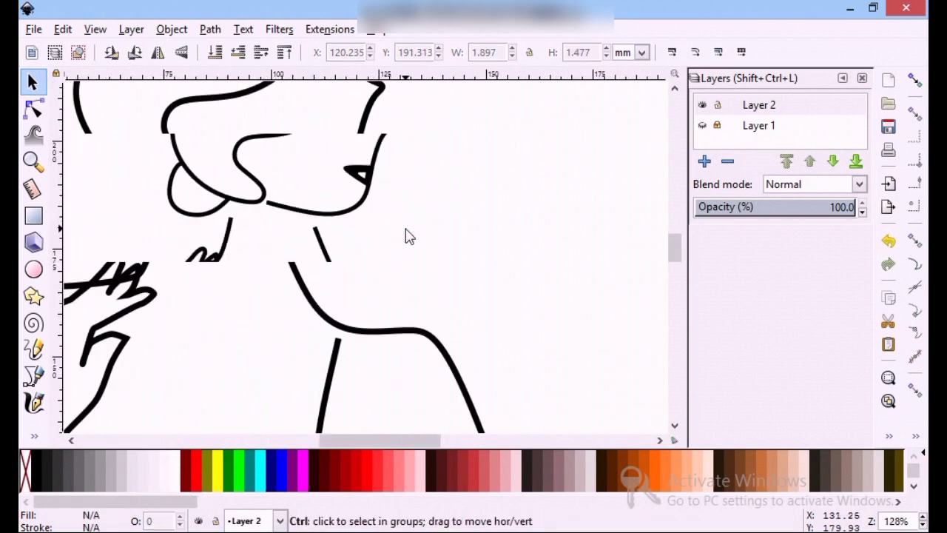
scroll(436, 251, "down", 2)
key("Escape")
scroll(452, 280, "down", 1)
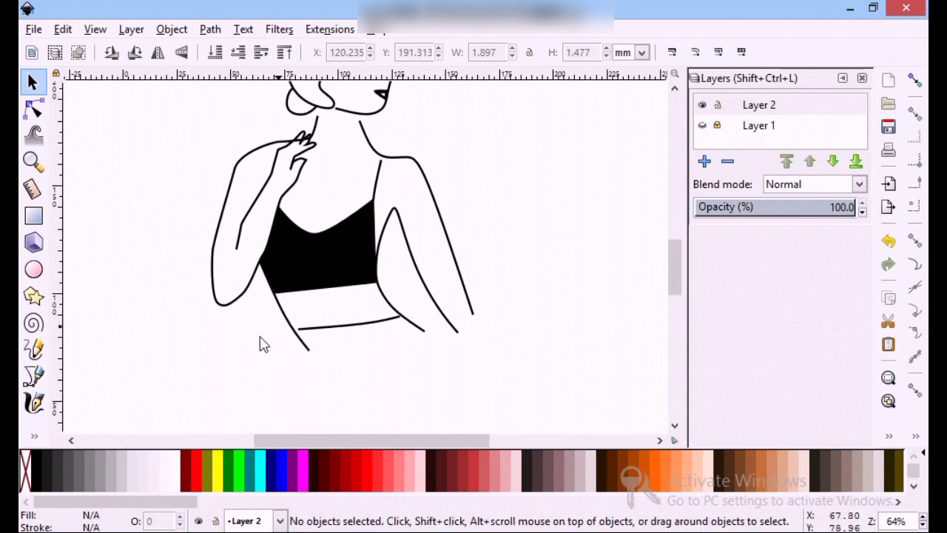
scroll(316, 332, "down", 1)
scroll(327, 442, "left", 3)
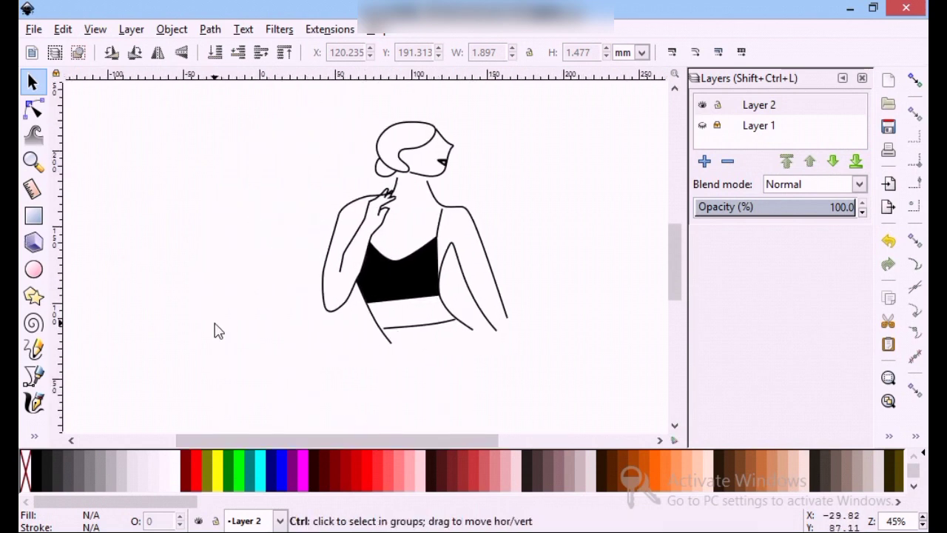
Draw a red ellipse over the left shoulder and convert it to a path.
left_click(34, 270)
left_click_drag(311, 351, 390, 222)
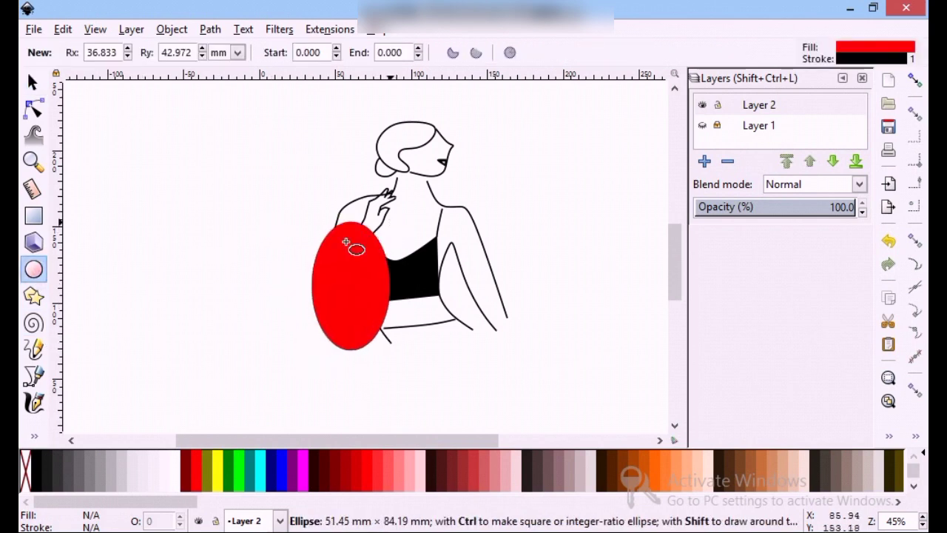
left_click(210, 29)
left_click(248, 46)
key("n")
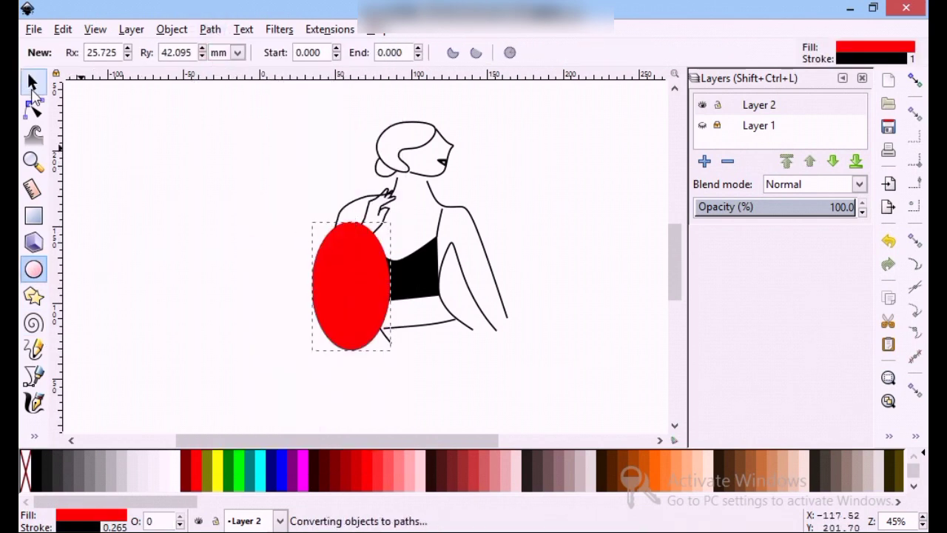
left_click_drag(310, 286, 304, 286)
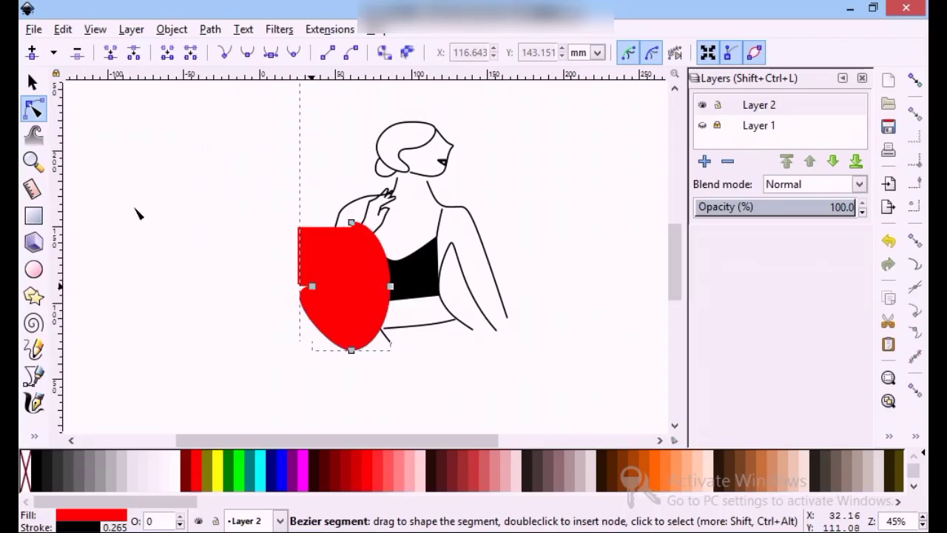
key("ctrl+z")
key("s")
left_click(314, 284)
key("n")
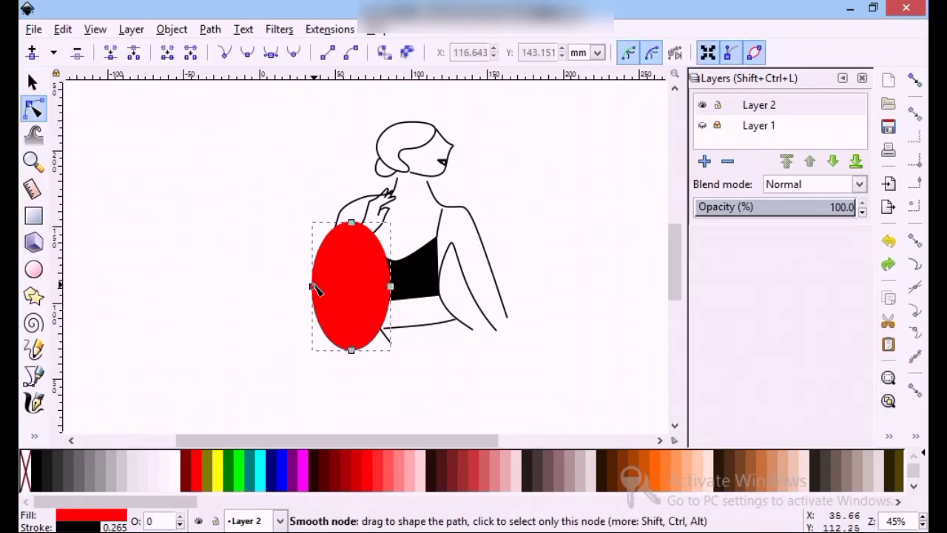
Reshape the path's nodes into a tall rounded flap and move it beside the arm.
left_click_drag(312, 285, 341, 274)
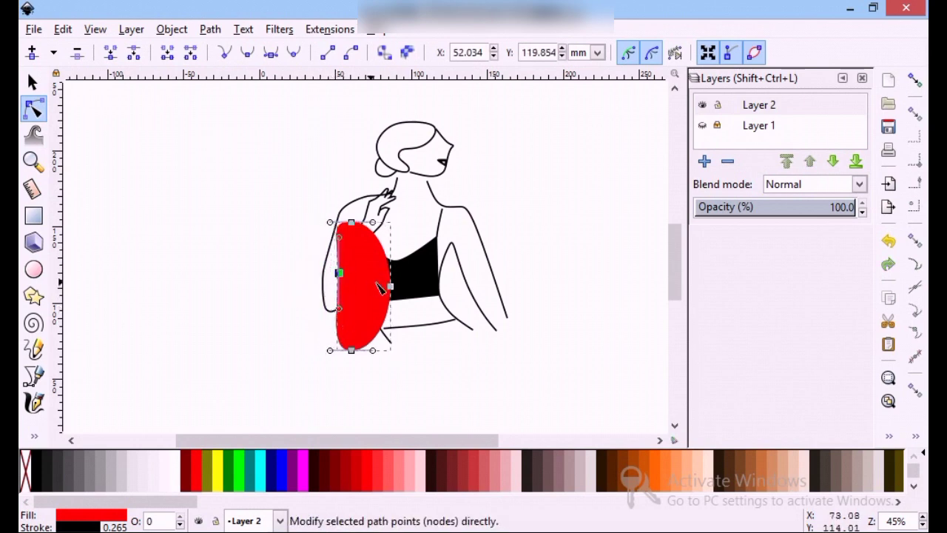
left_click_drag(351, 350, 321, 377)
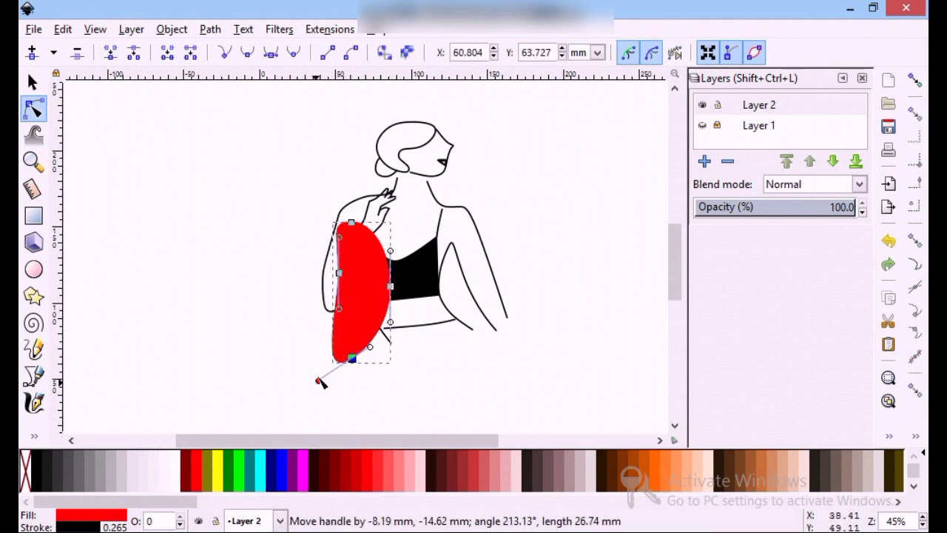
left_click_drag(391, 253, 414, 251)
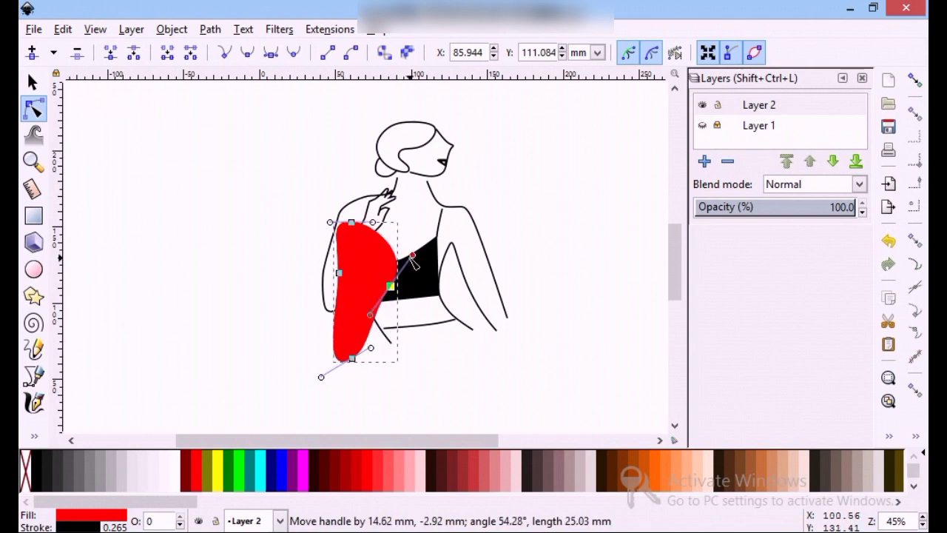
key("s")
left_click_drag(339, 314, 317, 297)
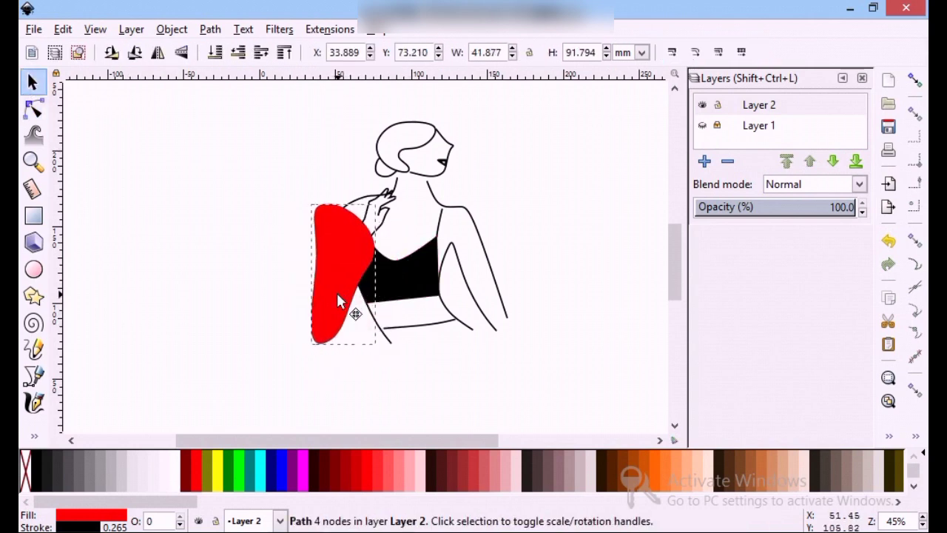
Make the blob peach #FFB380 with no outline, lower it behind the arm lines, and enlarge it.
left_click(685, 482)
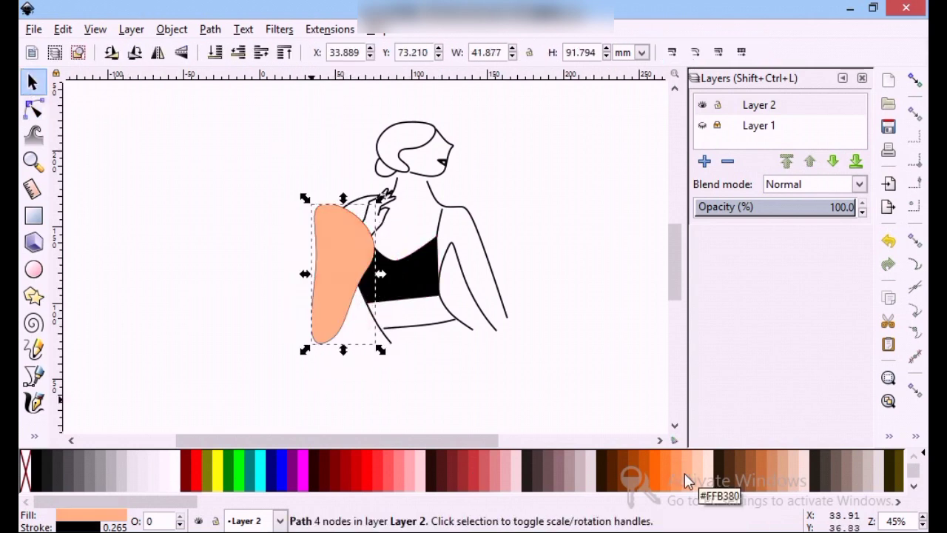
left_click(71, 520)
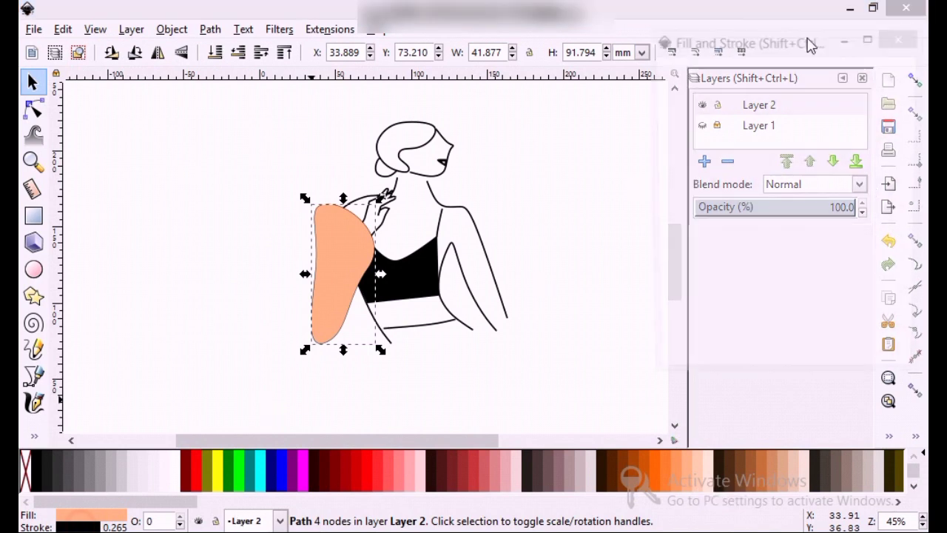
left_click(689, 93)
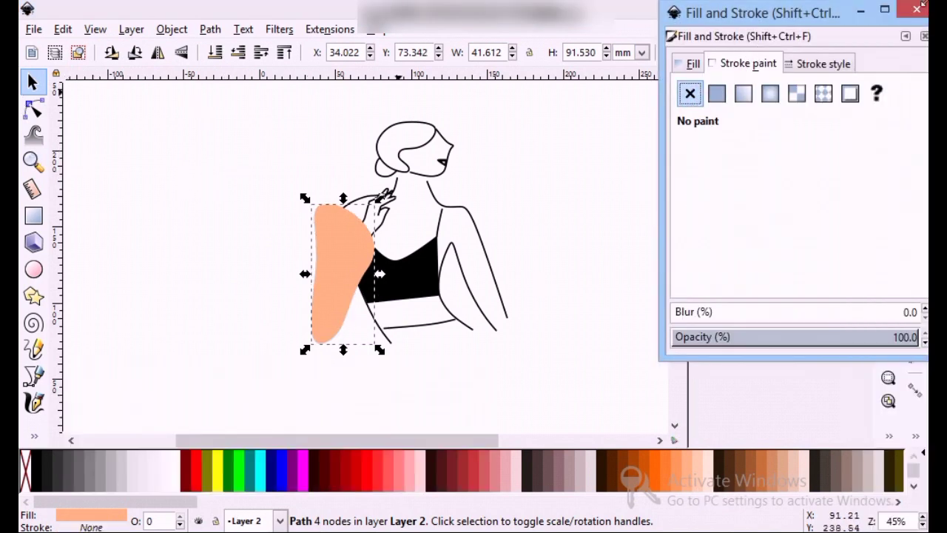
left_click(917, 8)
left_click(248, 51)
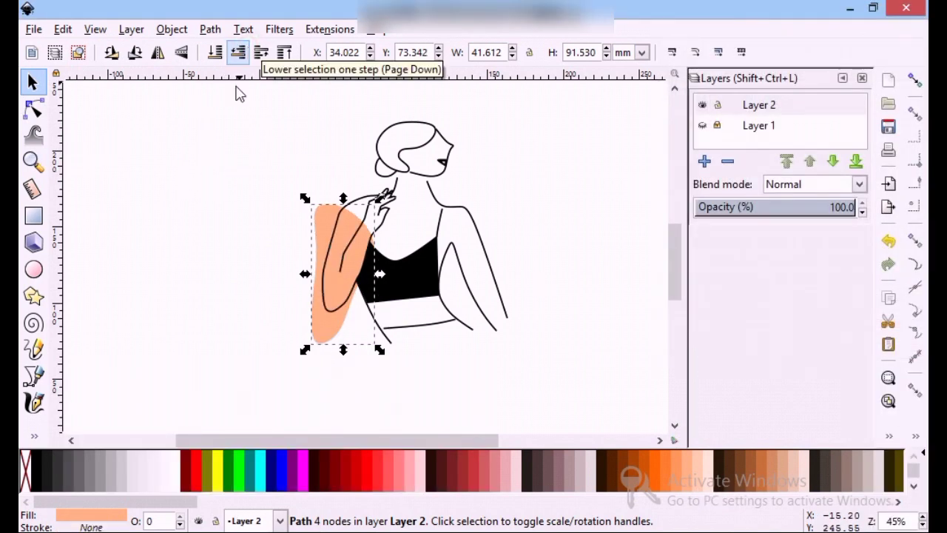
left_click_drag(380, 350, 395, 370)
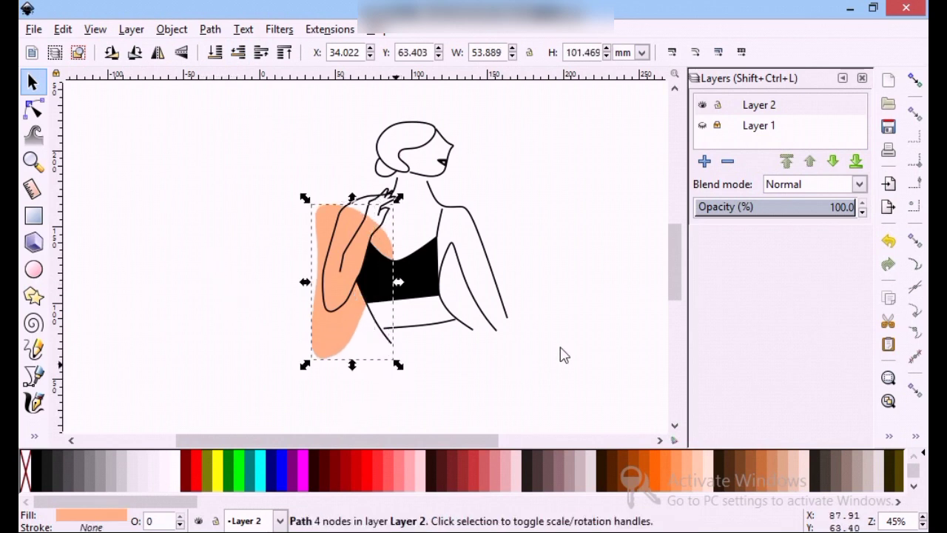
left_click(588, 369)
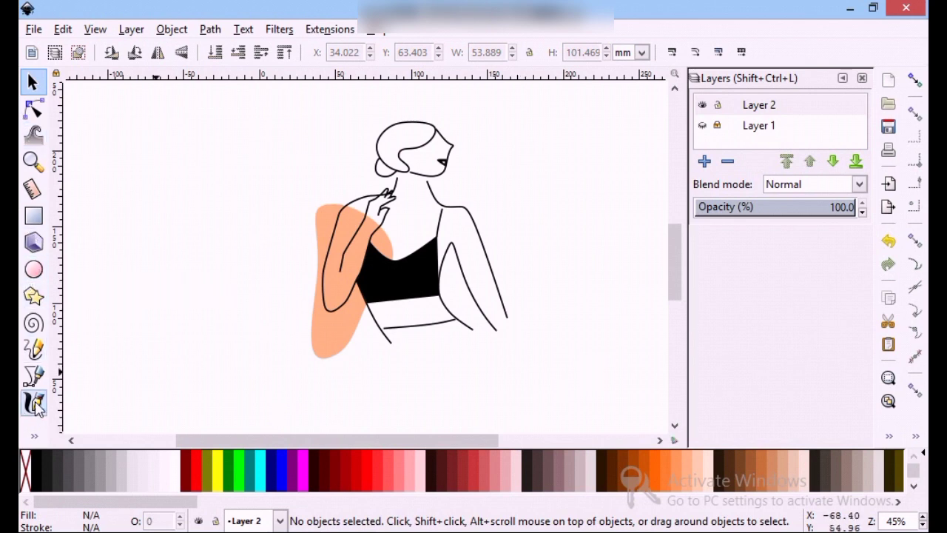
Draw a closed three-node Spiro path over the chest and right shoulder.
left_click(34, 376)
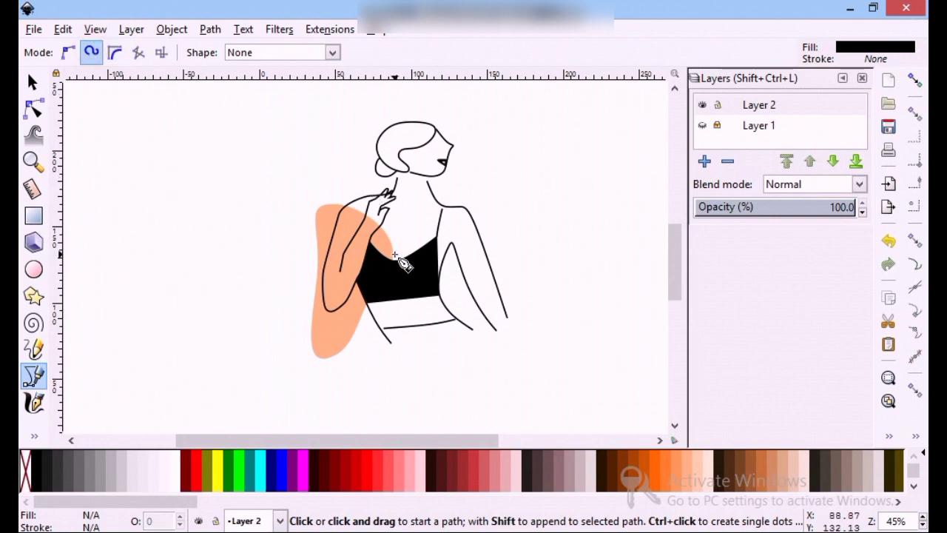
left_click(385, 264)
left_click(471, 191)
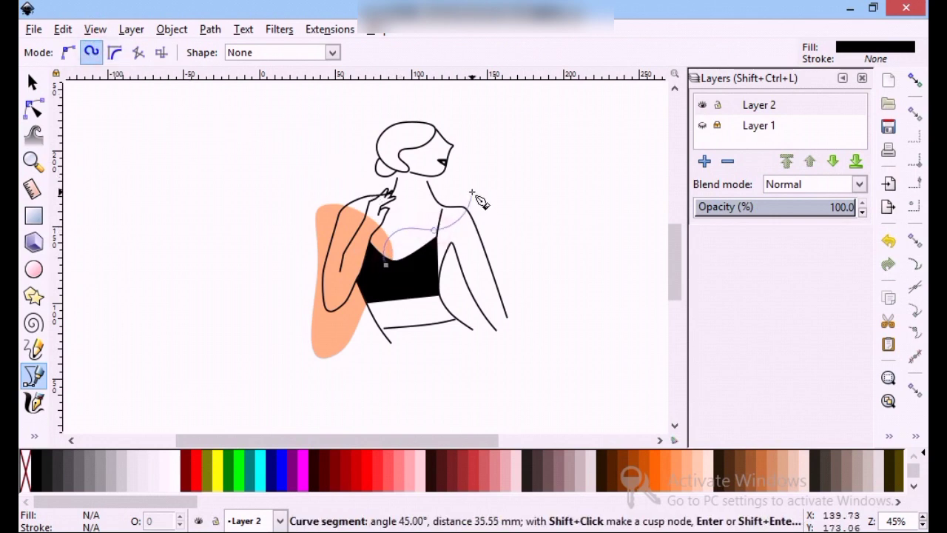
left_click(518, 268)
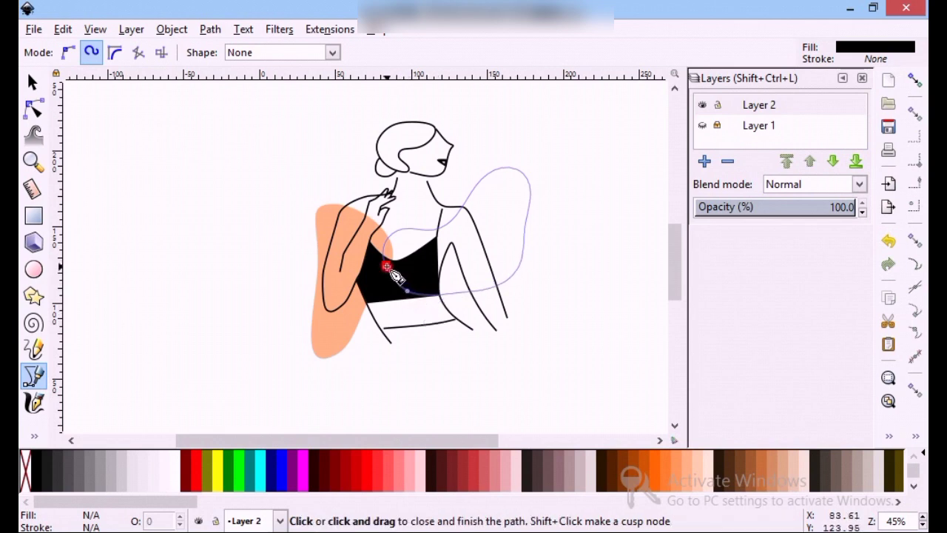
left_click(386, 264)
Fill the new shape teal #00D4AA and lower it behind the black top.
key("s")
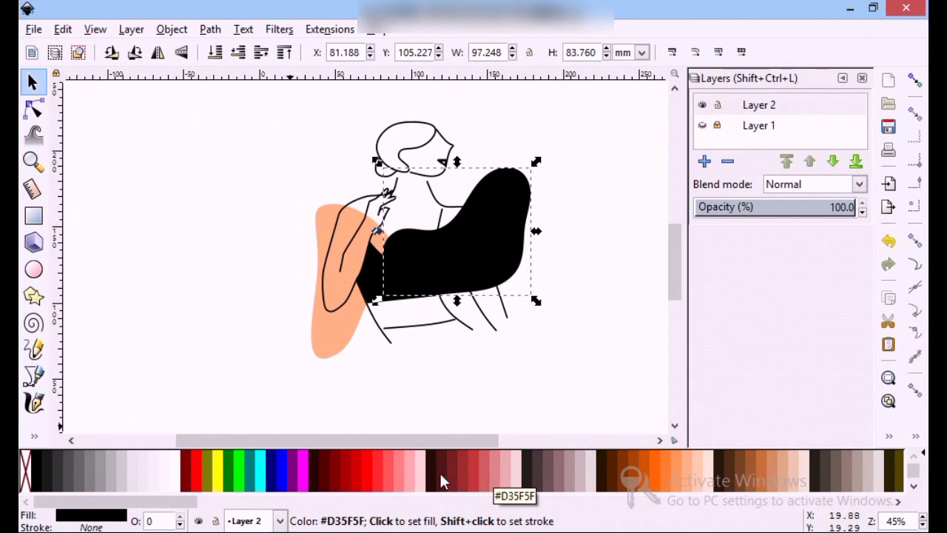
left_click_drag(170, 501, 523, 503)
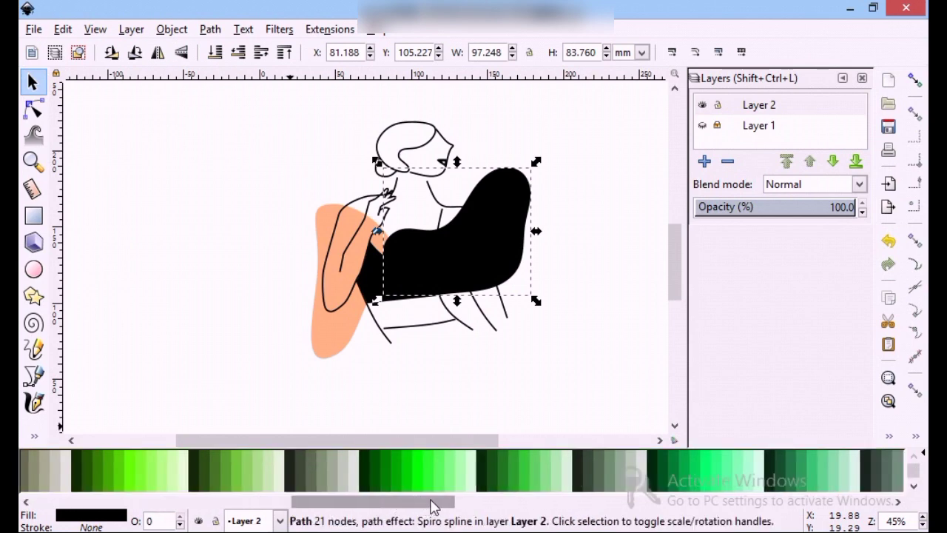
left_click(483, 477)
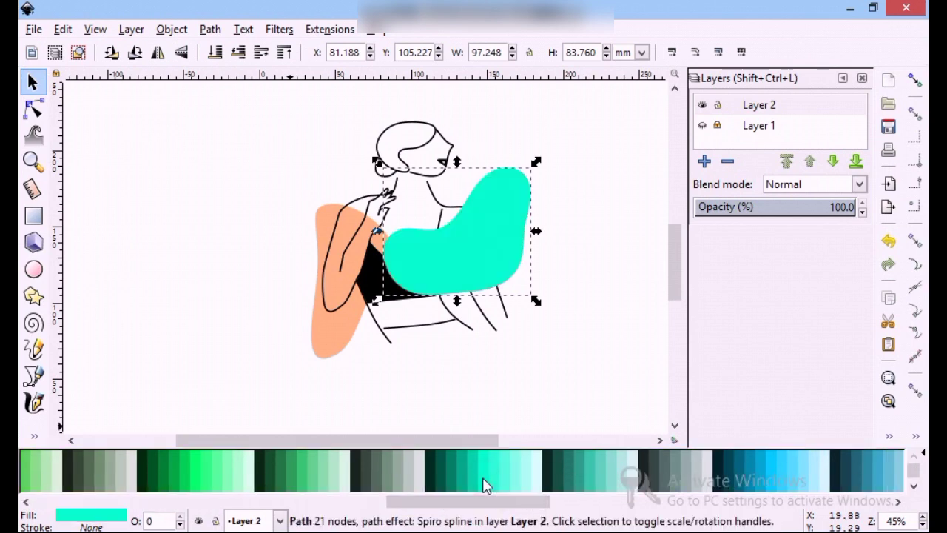
left_click(477, 482)
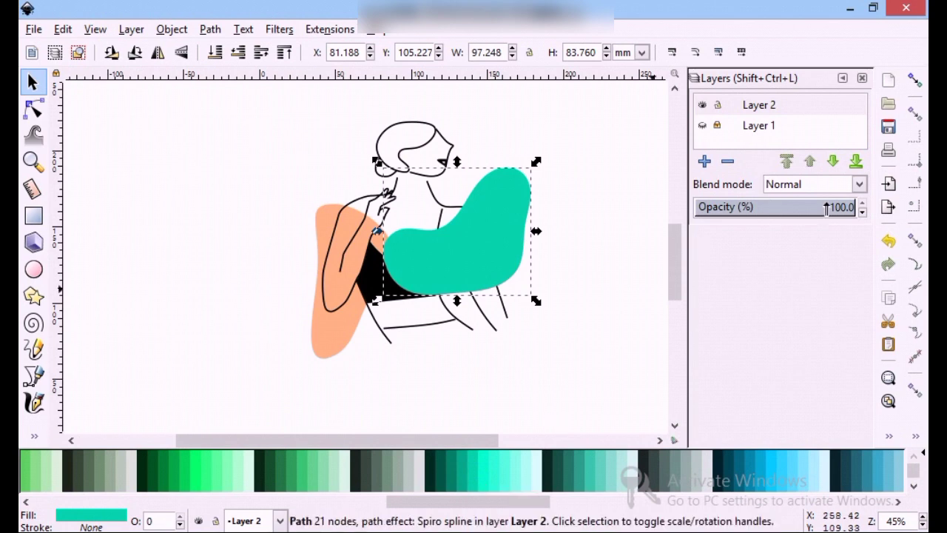
mouse_move(831, 207)
left_mouse_down()
mouse_move(821, 207)
mouse_move(856, 204)
left_mouse_up()
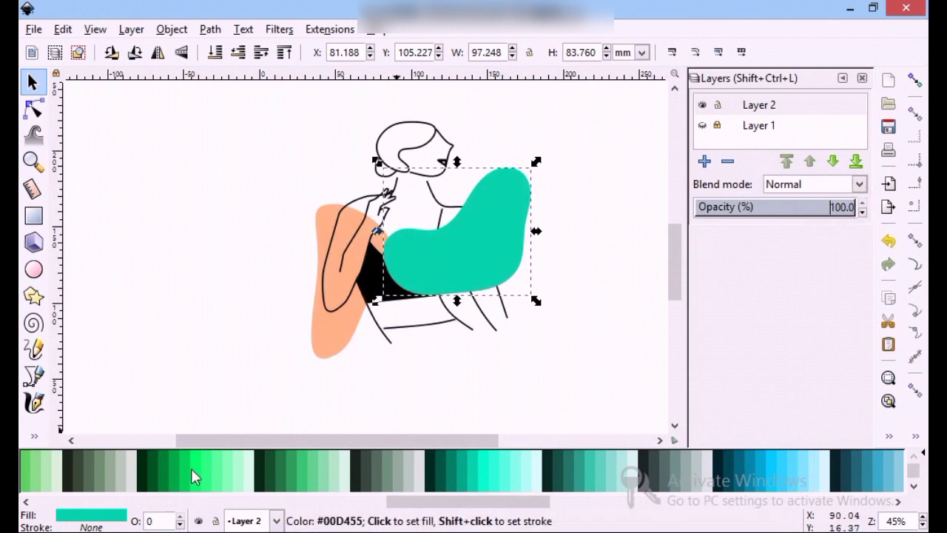
left_click(235, 60)
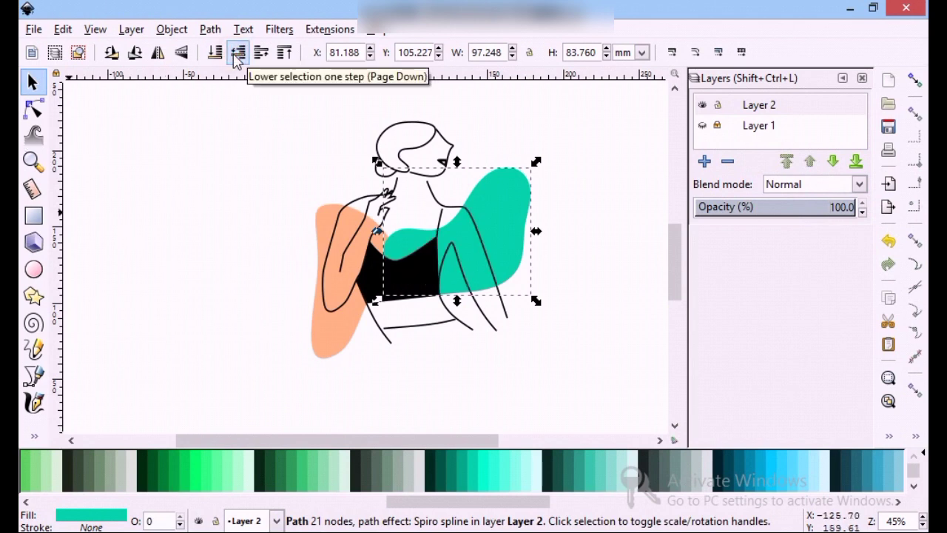
left_click(33, 109)
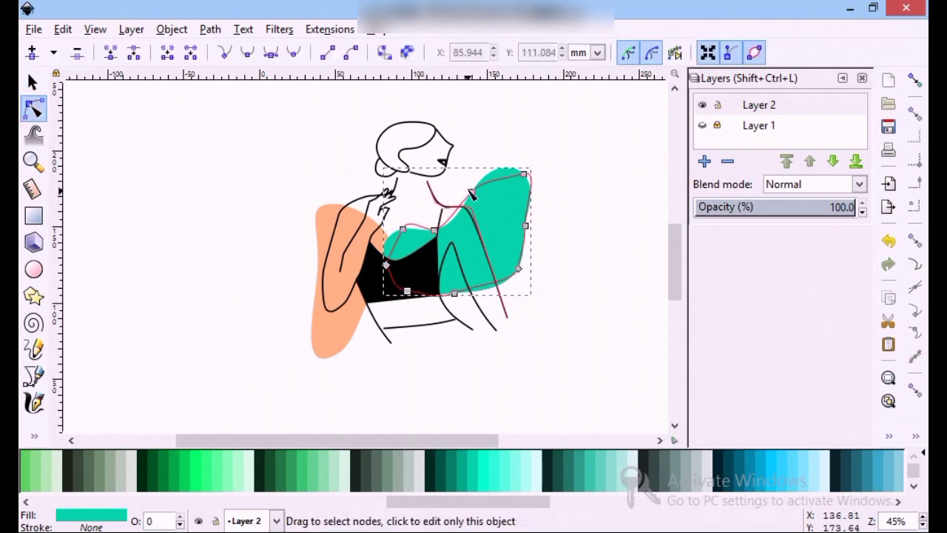
Drag the teal path's top, right and lower-right nodes to slim it diagonally along the arm.
left_click_drag(485, 172, 485, 158)
mouse_move(439, 235)
left_mouse_down()
mouse_move(448, 208)
mouse_move(438, 213)
left_mouse_up()
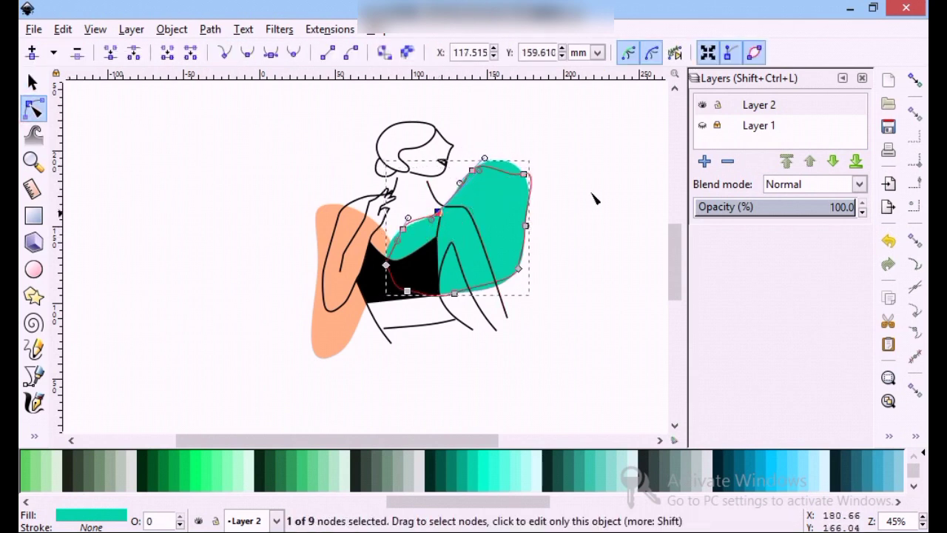
left_click_drag(519, 271, 475, 266)
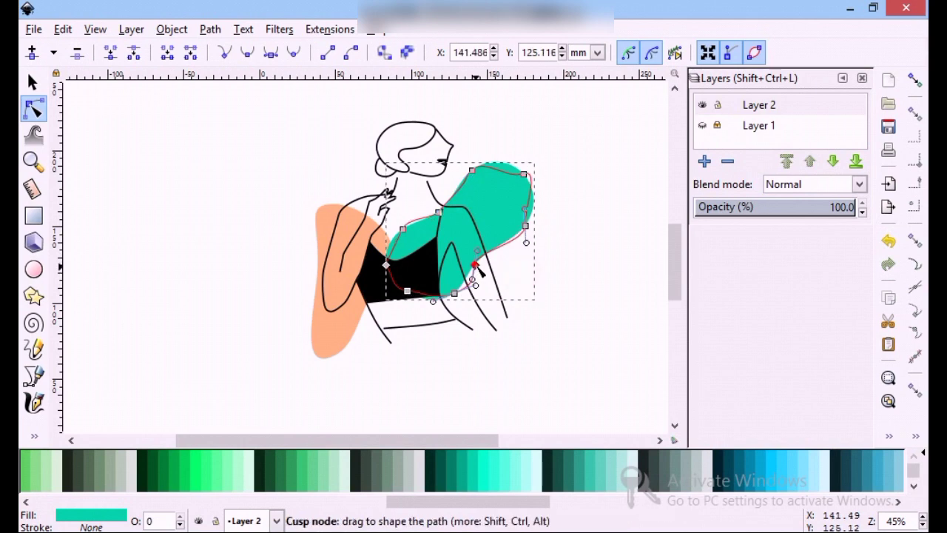
left_click_drag(524, 225, 506, 208)
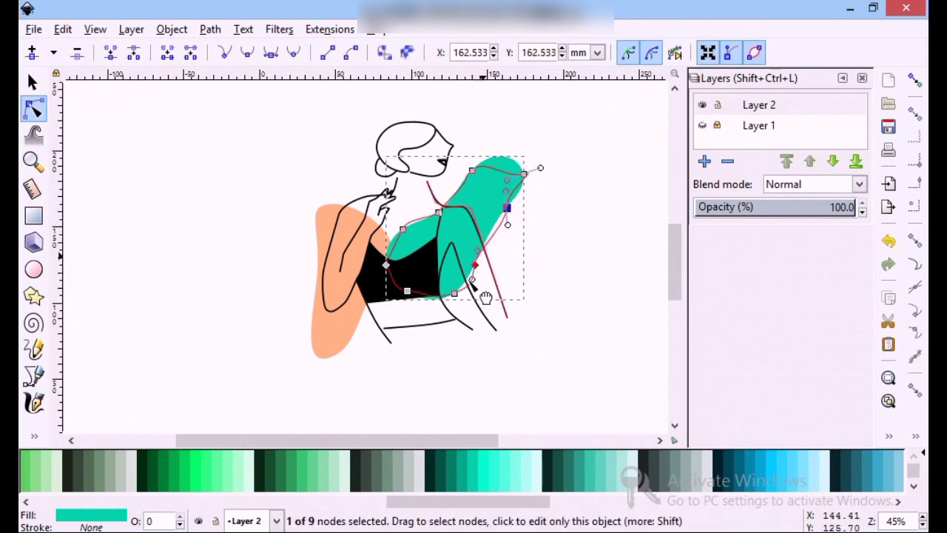
left_click(584, 285)
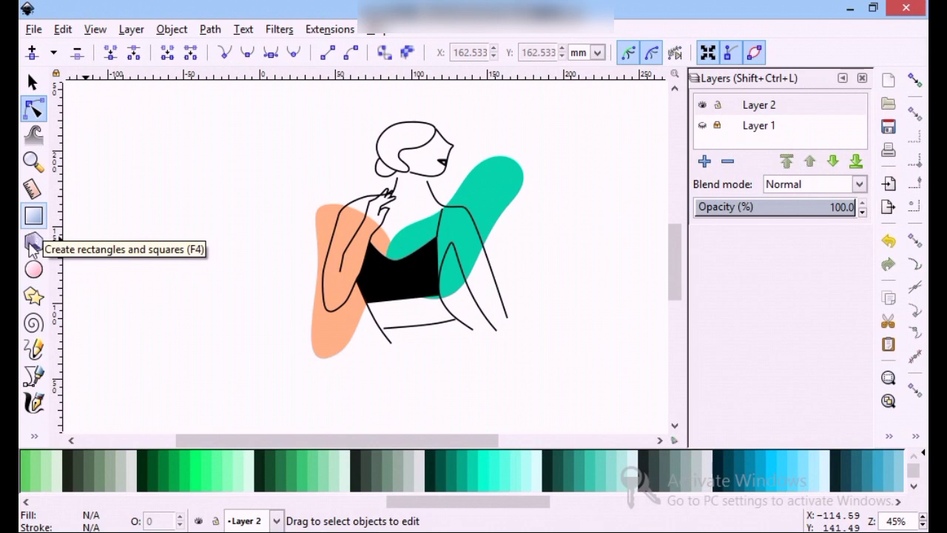
Draw five small ellipse dots around the teal blob.
left_click(33, 268)
left_click_drag(503, 247, 520, 262)
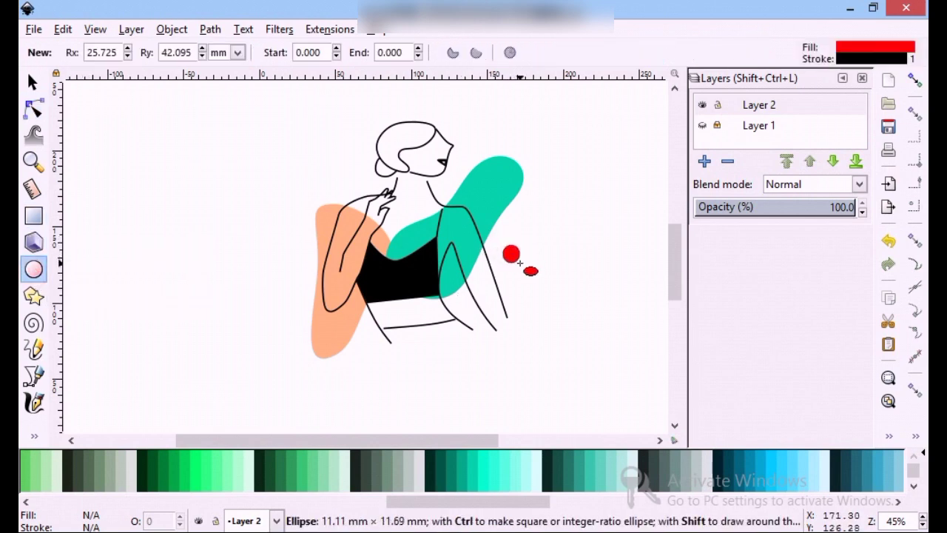
scroll(520, 263, "up", 2)
scroll(535, 240, "up", 1)
left_click_drag(491, 139, 515, 159)
scroll(505, 141, "up", 5)
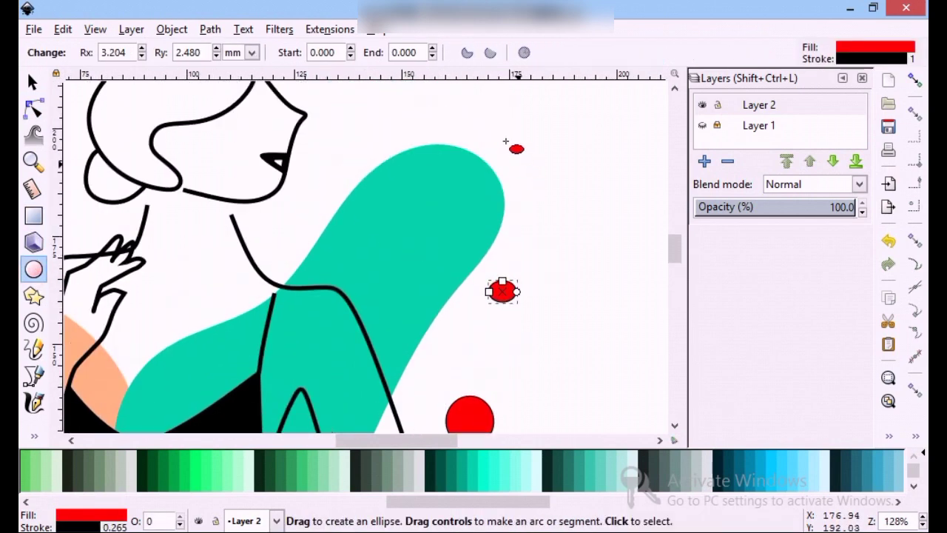
left_click_drag(502, 127, 516, 140)
left_click_drag(567, 100, 585, 122)
left_click_drag(401, 86, 419, 103)
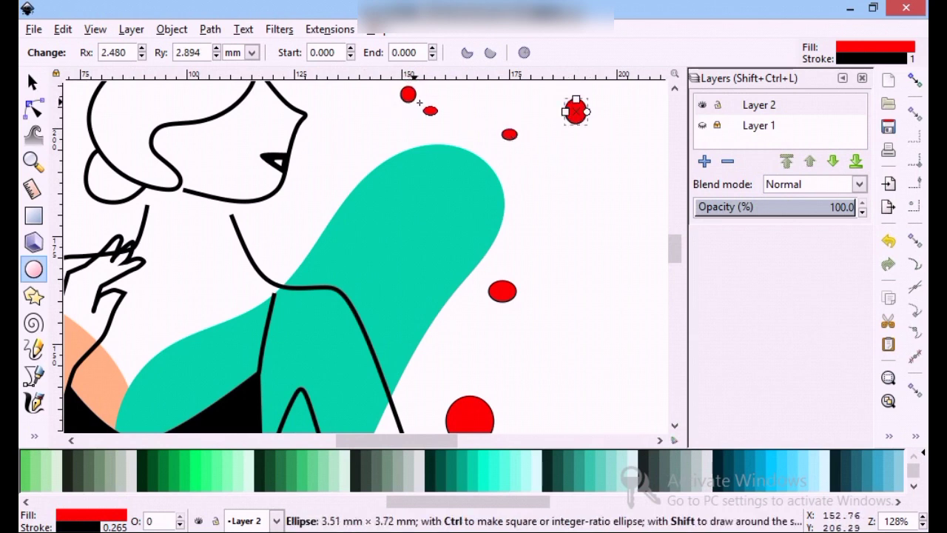
key("s")
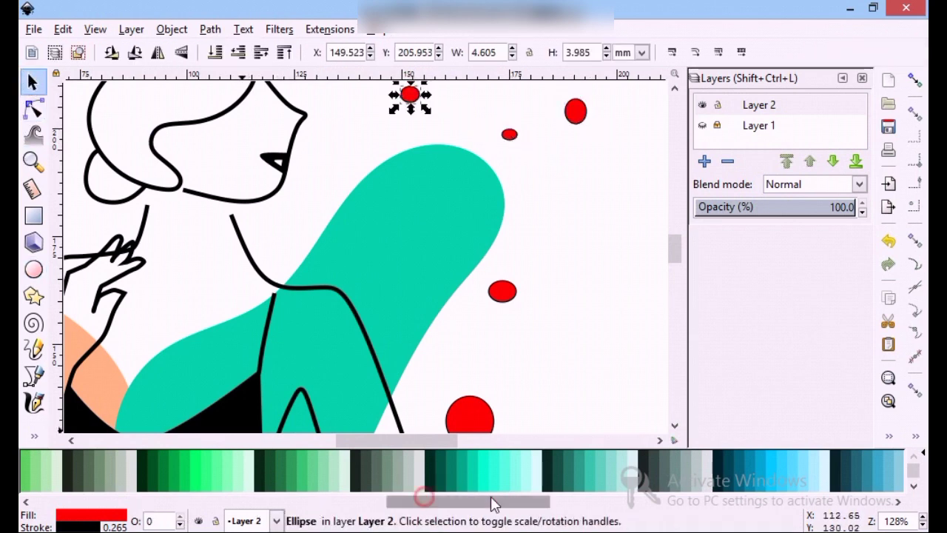
Fill each of the five dots yellow from the palette.
left_click_drag(490, 501, 283, 502)
left_click(170, 473)
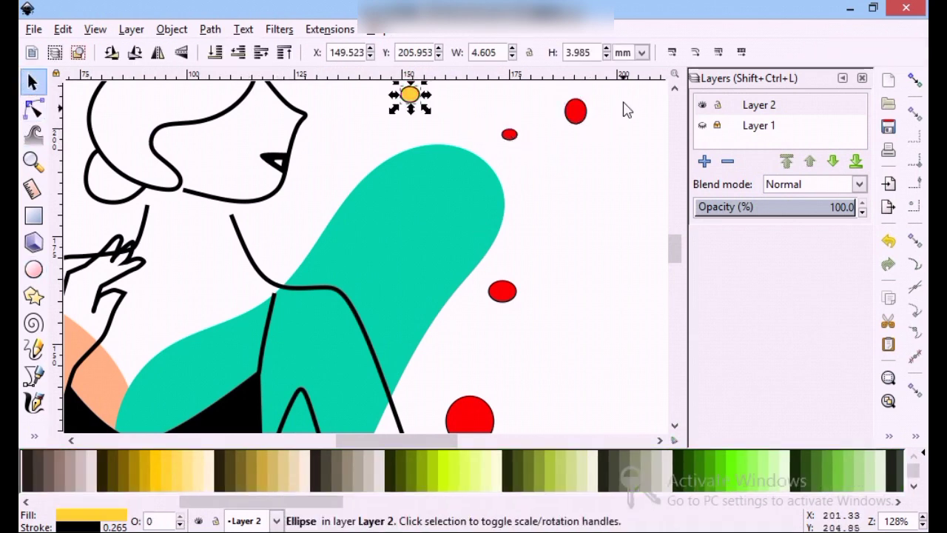
left_click(509, 134)
left_click(150, 472)
left_click(577, 115)
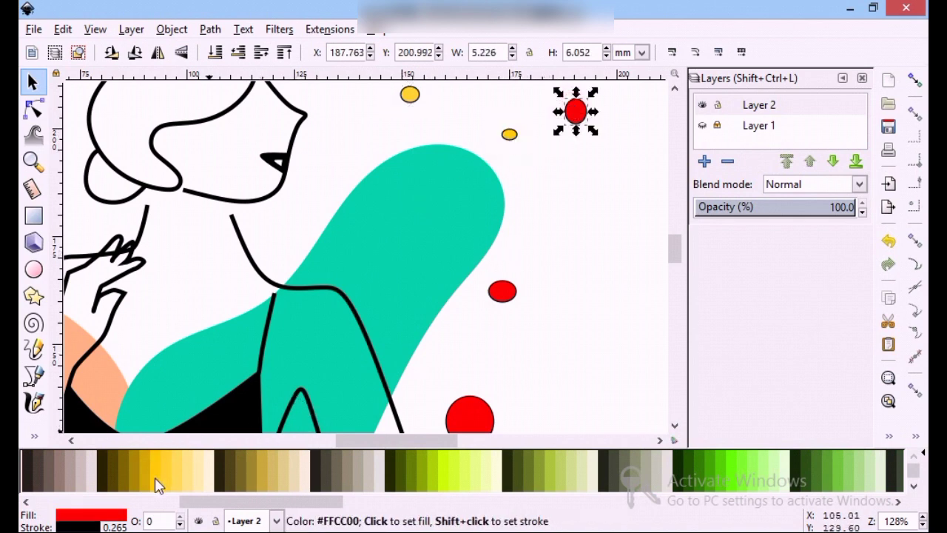
left_click(155, 485)
left_click(503, 291)
left_click(155, 484)
left_click(466, 417)
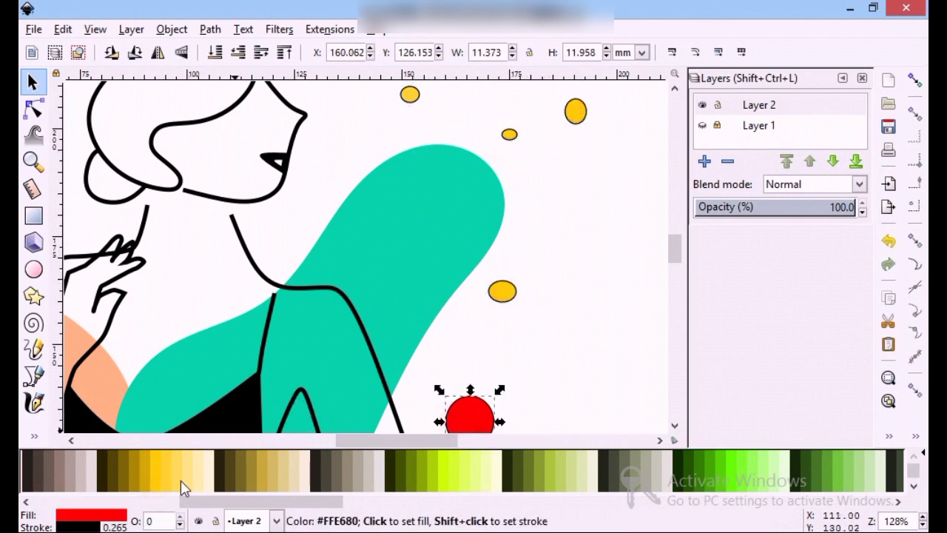
left_click(160, 479)
Remove the dots' outlines, then close the Fill and Stroke and Layers panels.
left_click(87, 526)
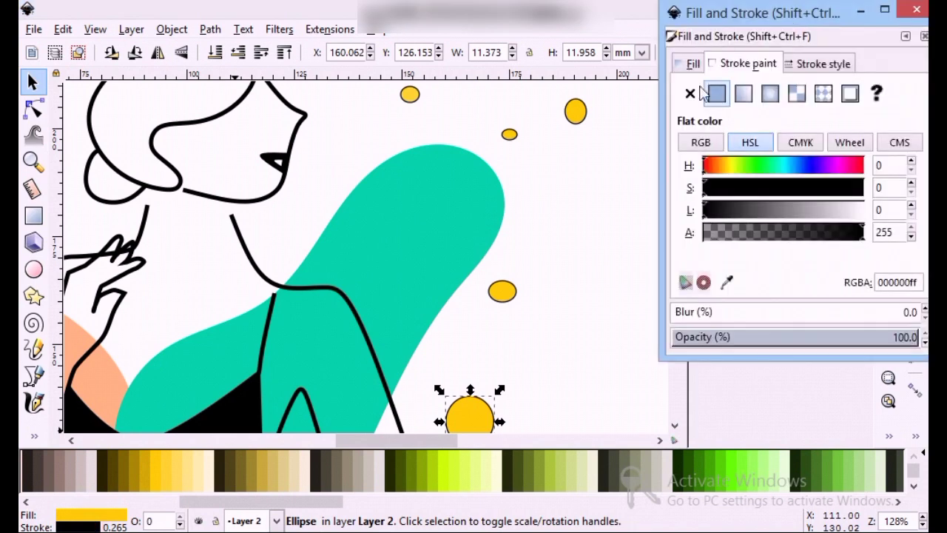
left_click(690, 93)
left_click(502, 291)
left_click(689, 93)
left_click(577, 112)
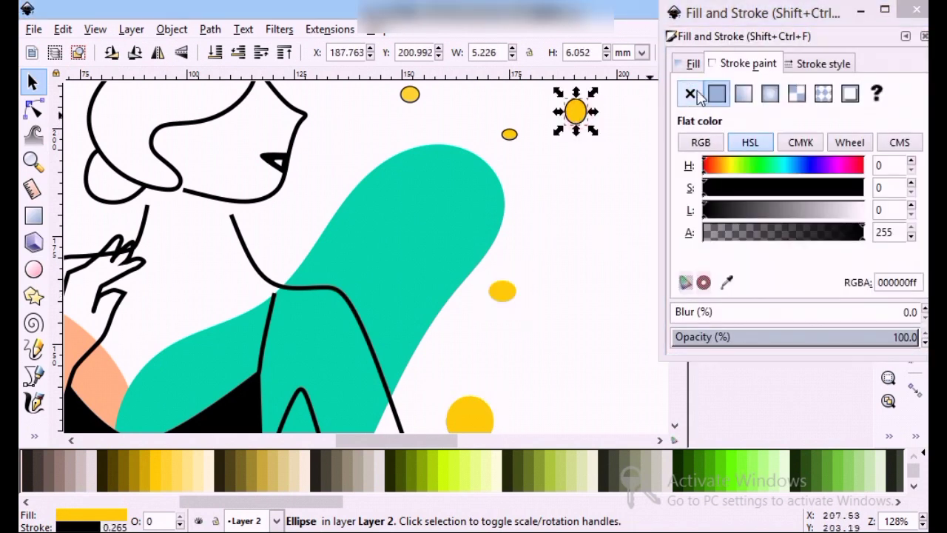
left_click(689, 93)
left_click(509, 134)
left_click(690, 93)
left_click(410, 94)
left_click(689, 93)
scroll(602, 201, "down", 1)
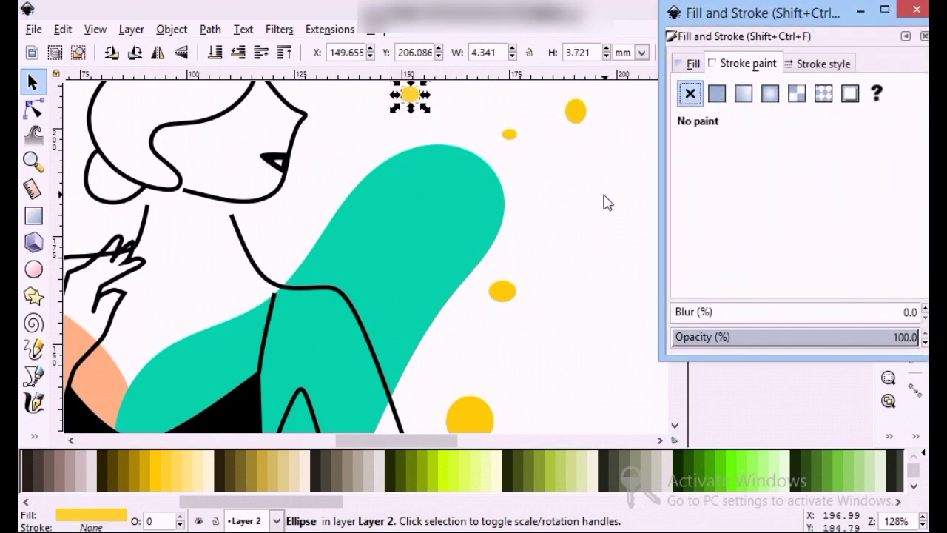
left_click(602, 200)
scroll(602, 201, "down", 1)
scroll(602, 201, "down", 1)
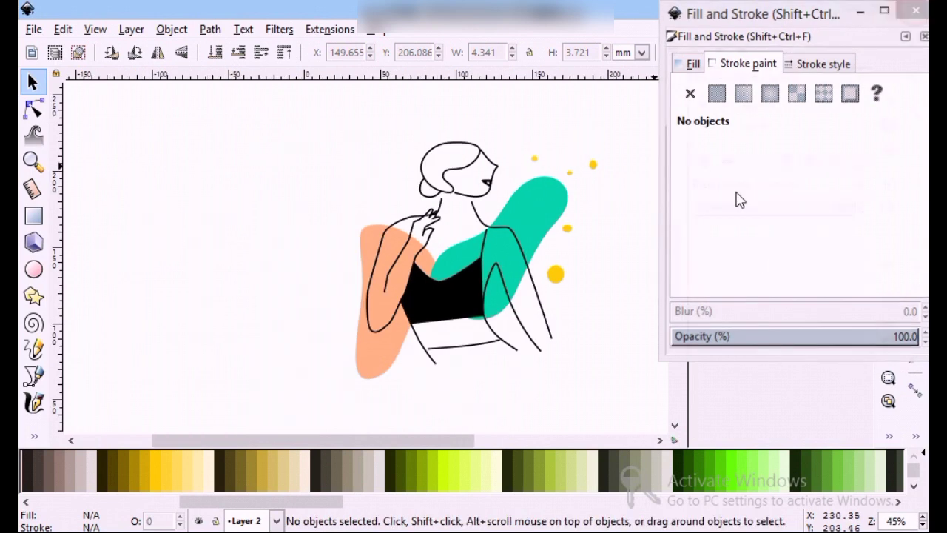
left_click(917, 11)
left_click(868, 81)
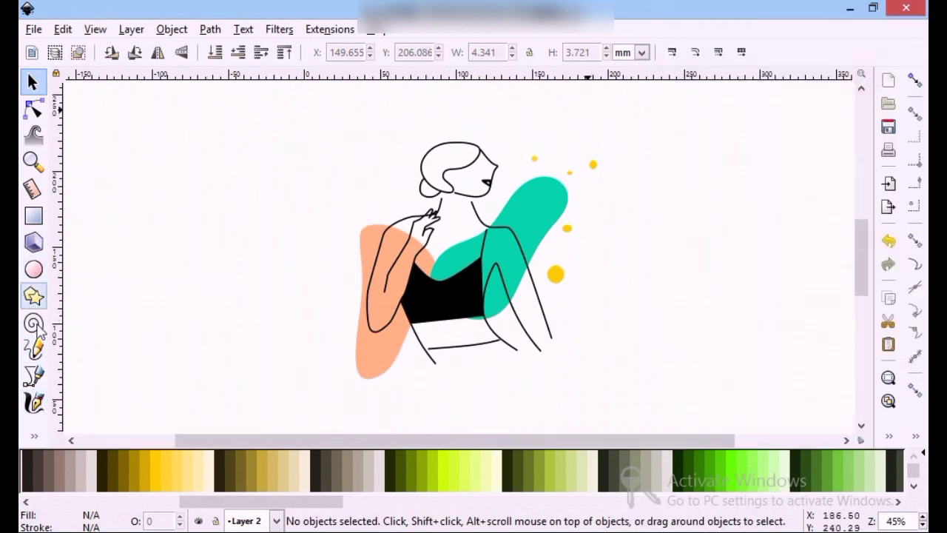
left_click(33, 377)
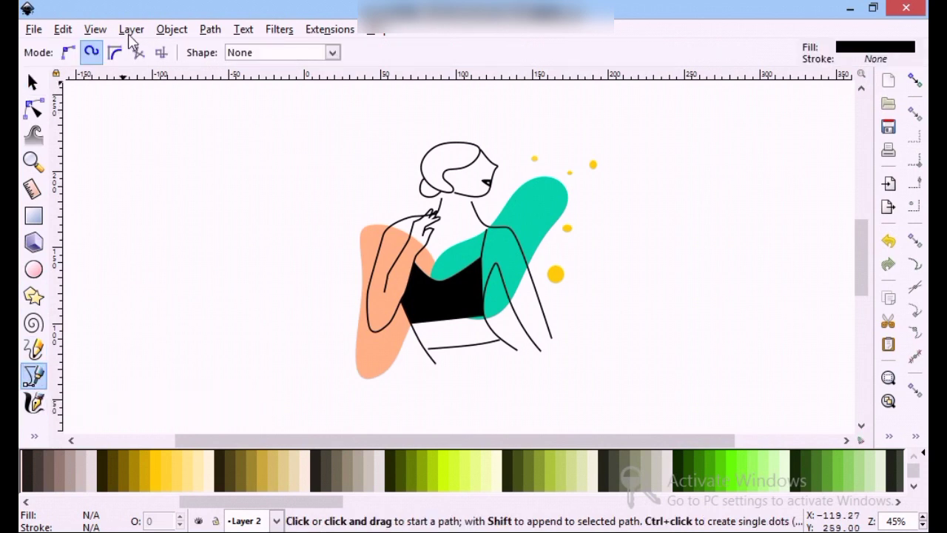
left_click(332, 53)
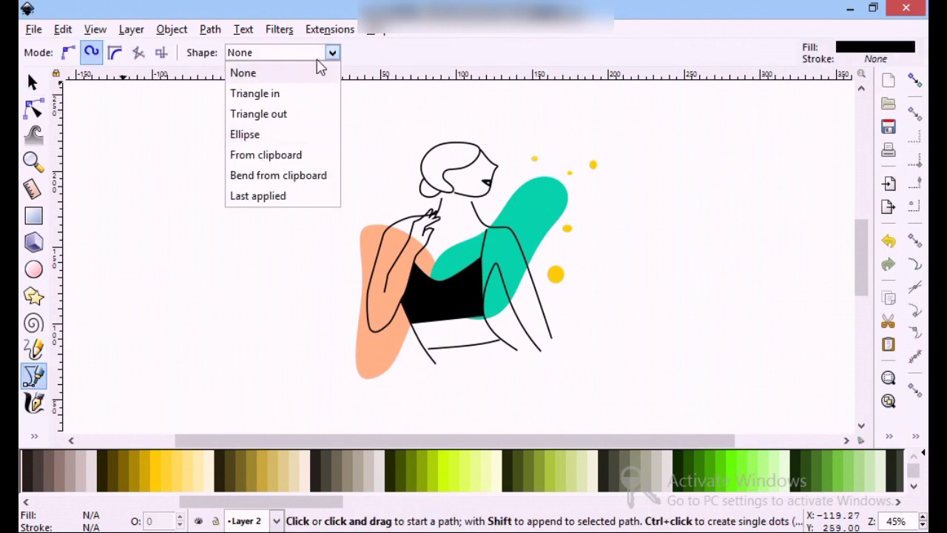
left_click(312, 73)
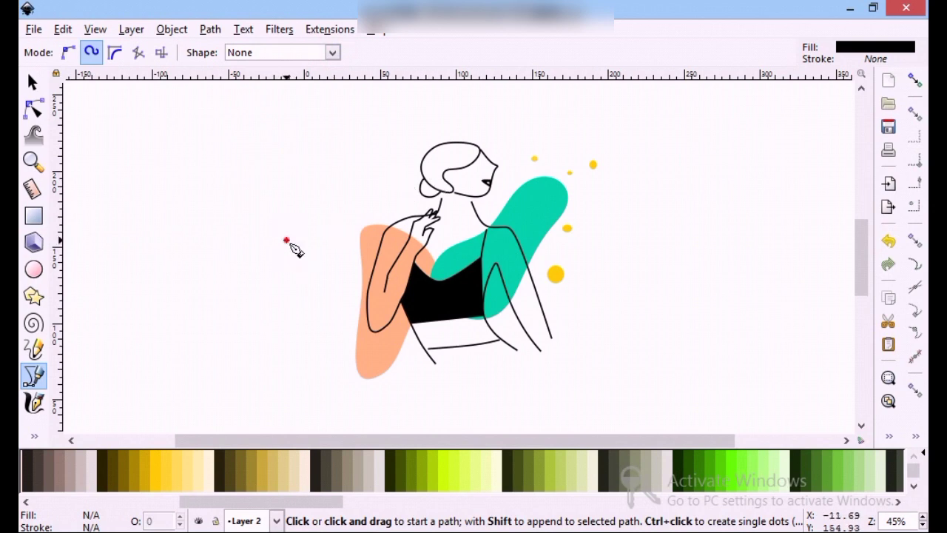
left_click(286, 240)
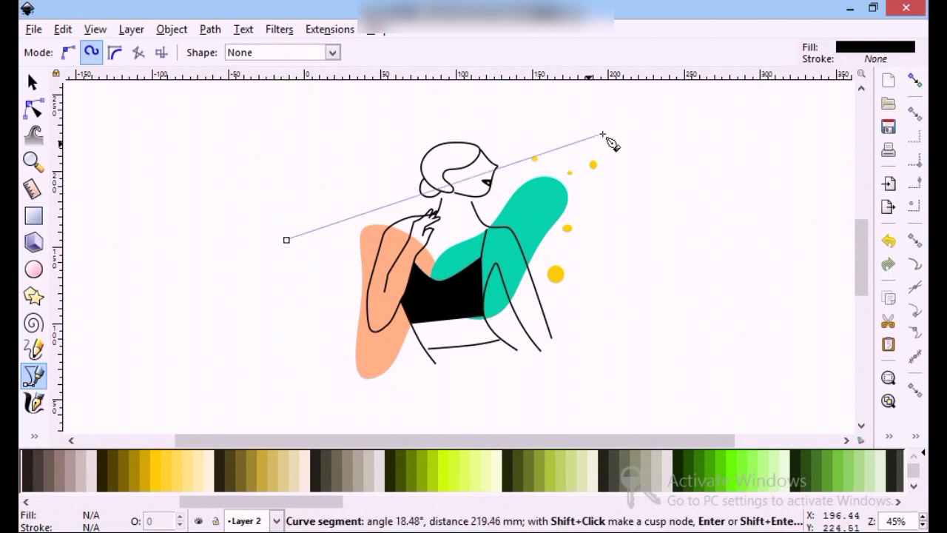
left_click(542, 122)
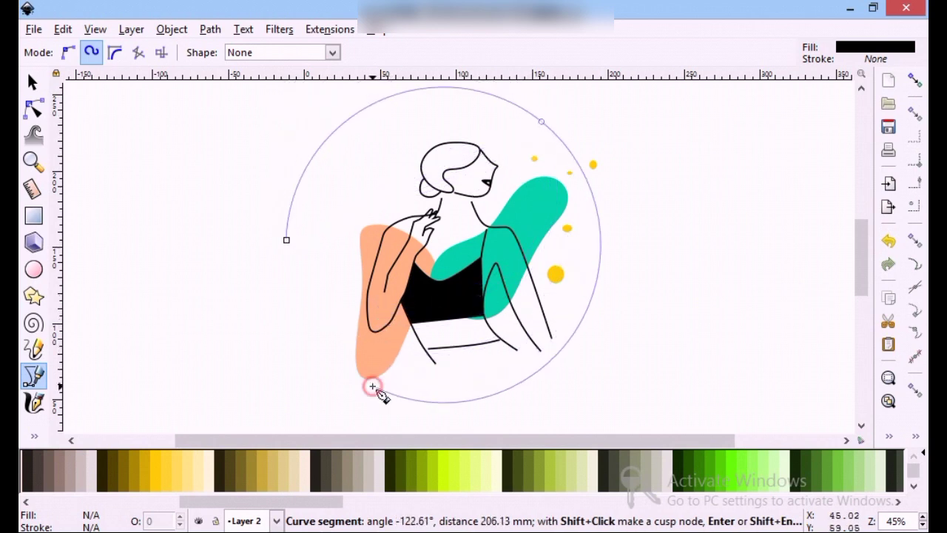
double_click(372, 386)
mouse_move(200, 502)
left_mouse_down()
mouse_move(283, 502)
mouse_move(158, 503)
left_mouse_up()
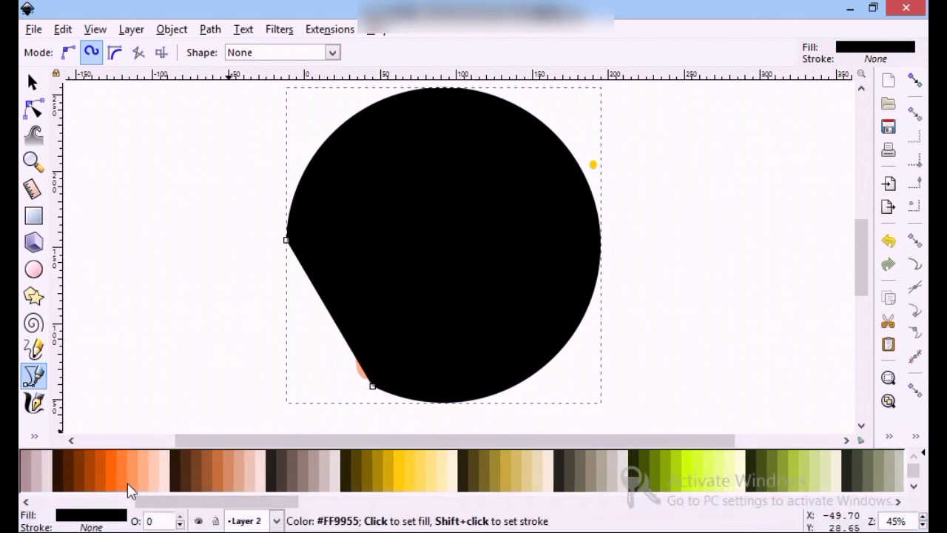
left_click(127, 482)
left_click(110, 469)
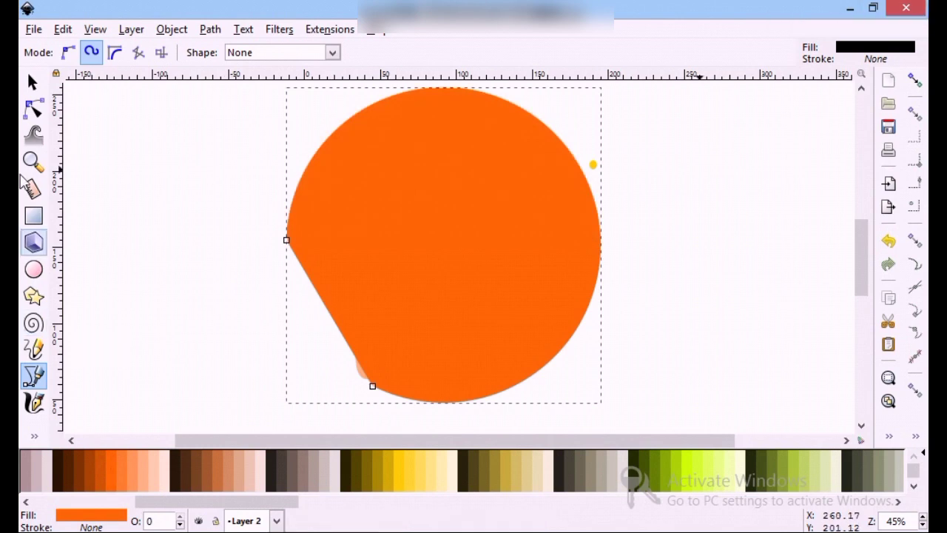
left_click(31, 83)
left_click(214, 53)
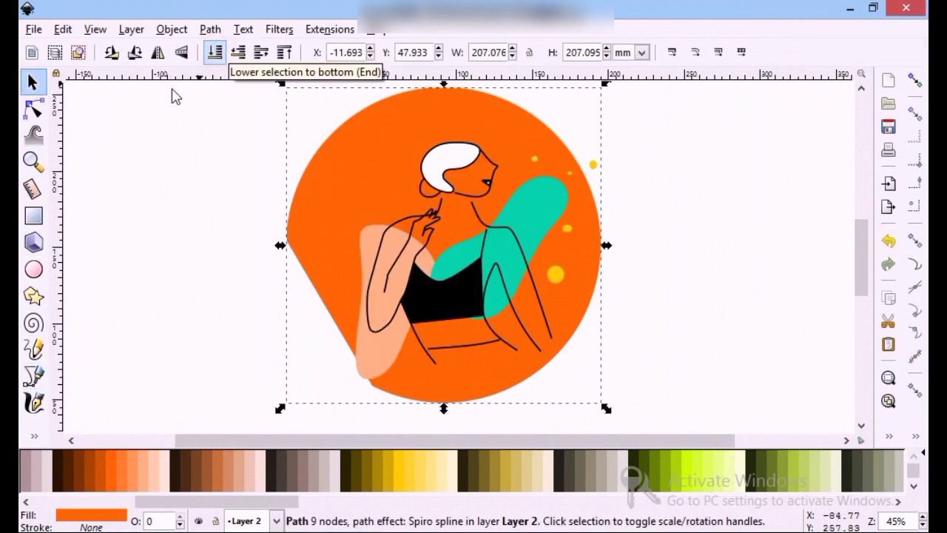
left_click_drag(285, 503, 183, 503)
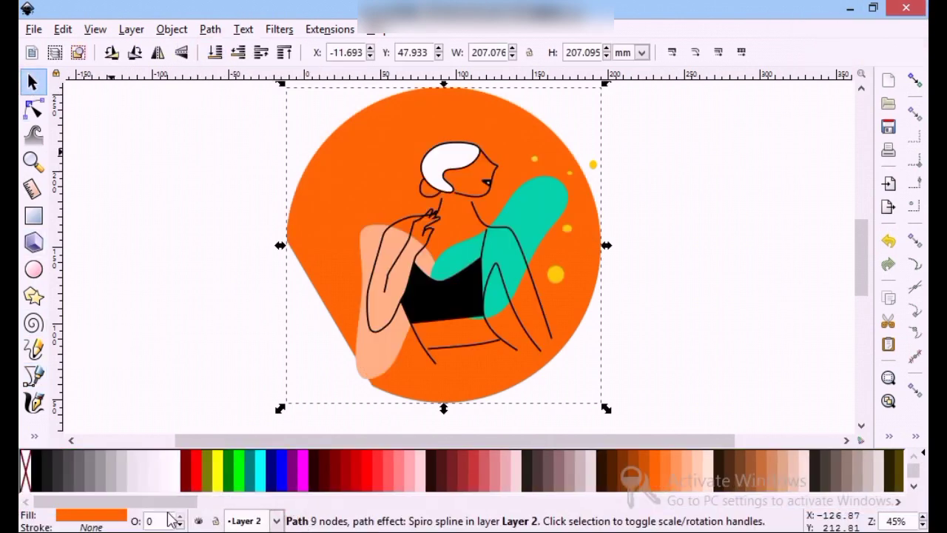
left_click(174, 477)
left_click(164, 278)
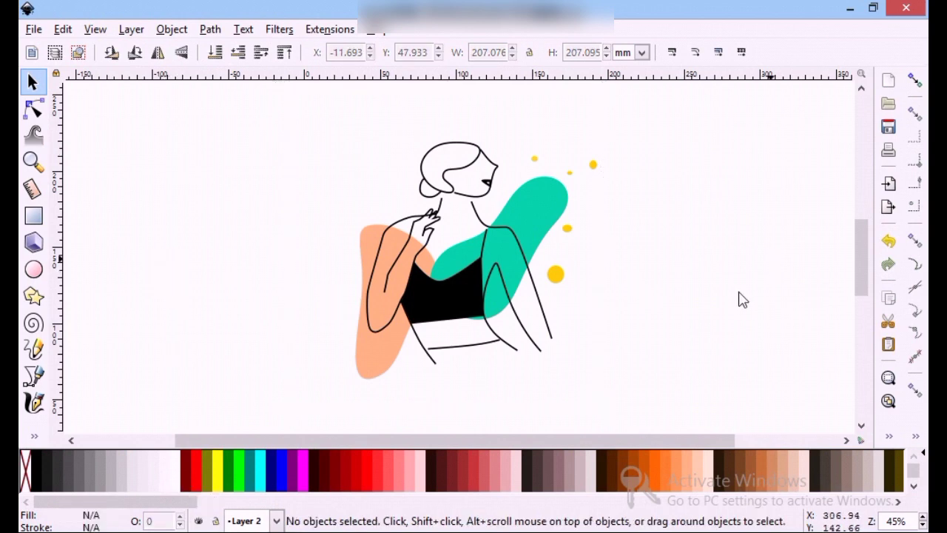
Drag the teal blob's top nodes to shorten and round its upper end beside the face.
double_click(527, 231)
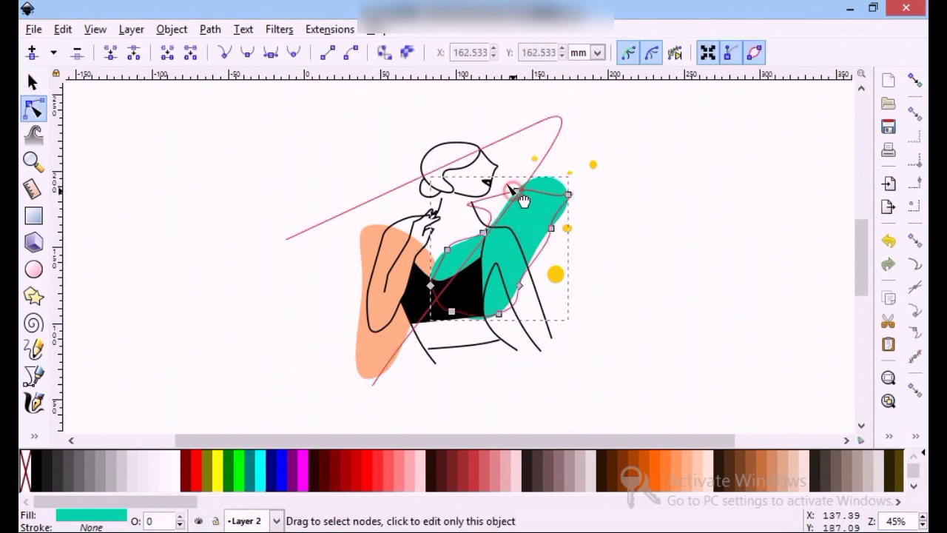
mouse_move(513, 212)
left_mouse_down()
mouse_move(521, 193)
mouse_move(505, 209)
left_mouse_up()
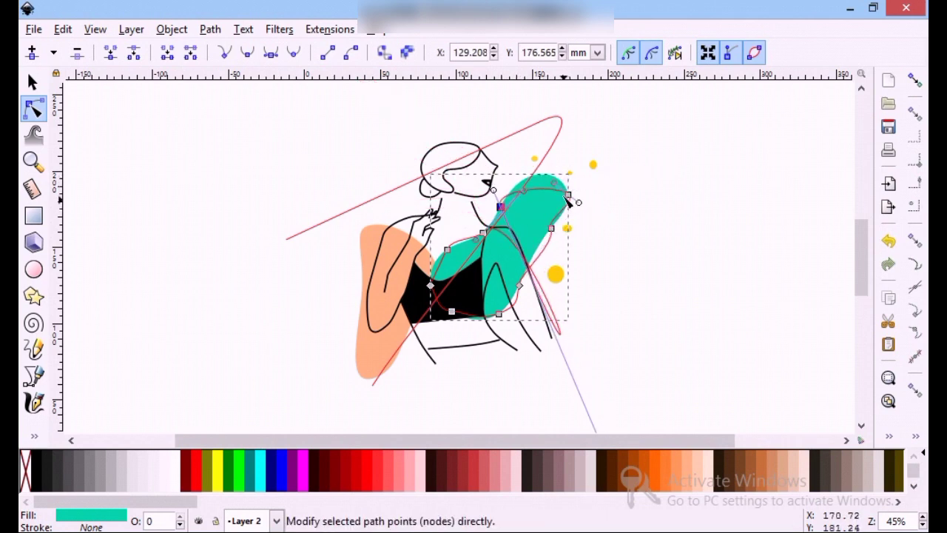
mouse_move(568, 194)
left_mouse_down()
mouse_move(555, 185)
mouse_move(561, 207)
mouse_move(539, 228)
left_mouse_up()
left_click(632, 315)
key("Escape")
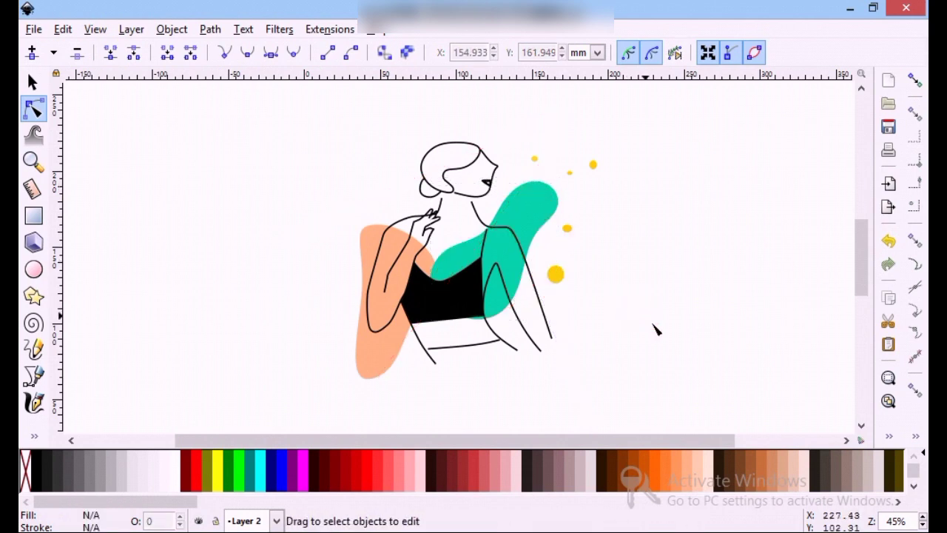